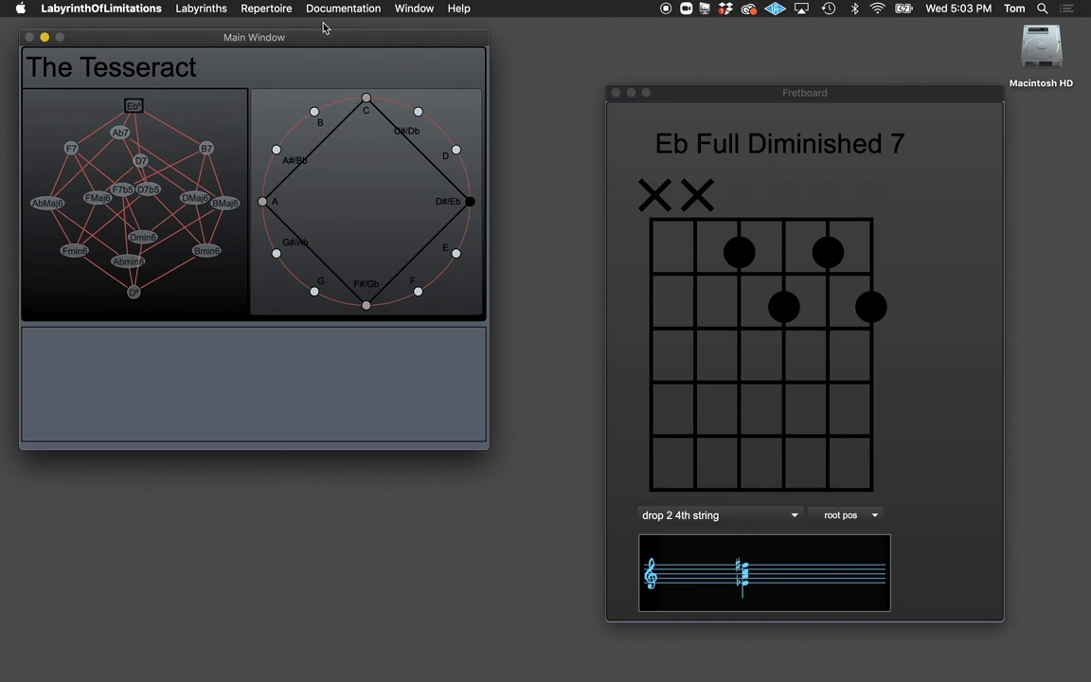
Move the Main Window below the video, play Barry Excerpt.mp4 from the beginning, and pause it at about 00:08.
{"action": "left_click_drag", "start_coordinate": [322, 37], "coordinate": [326, 243]}
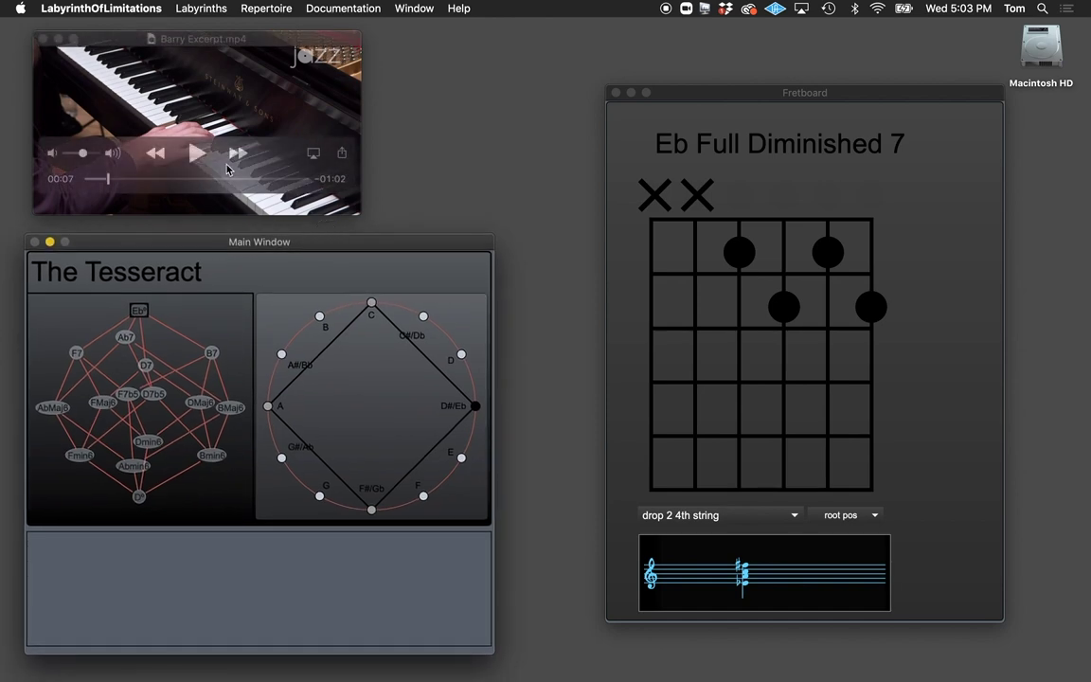
{"action": "left_click_drag", "start_coordinate": [85, 178], "coordinate": [55, 180]}
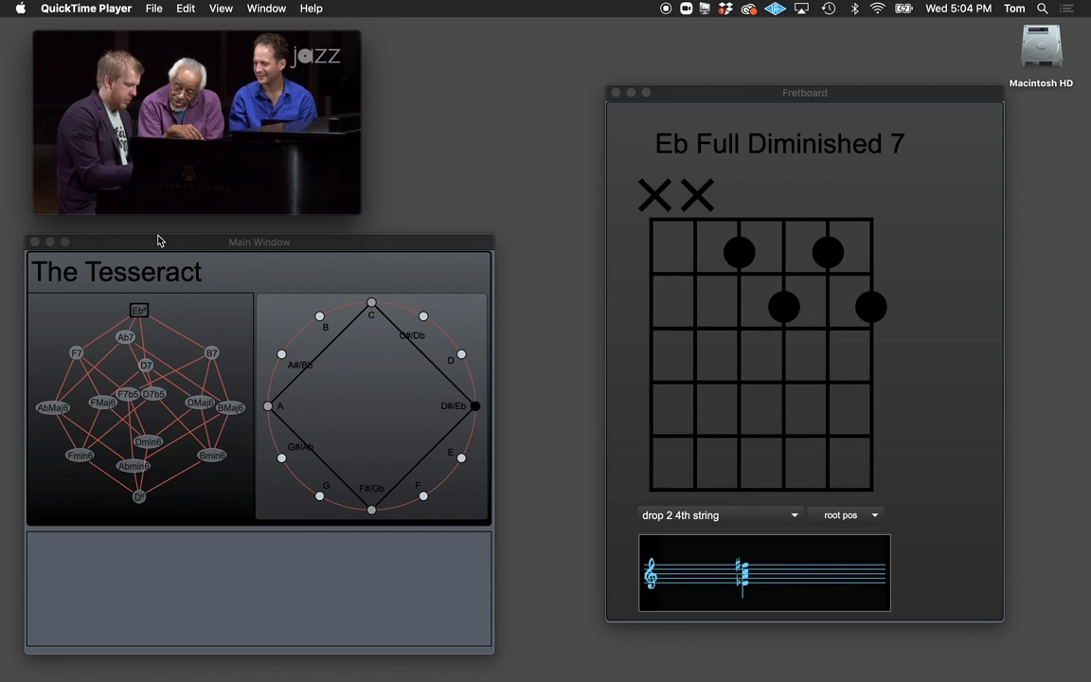
{"action": "mouse_move", "coordinate": [189, 137]}
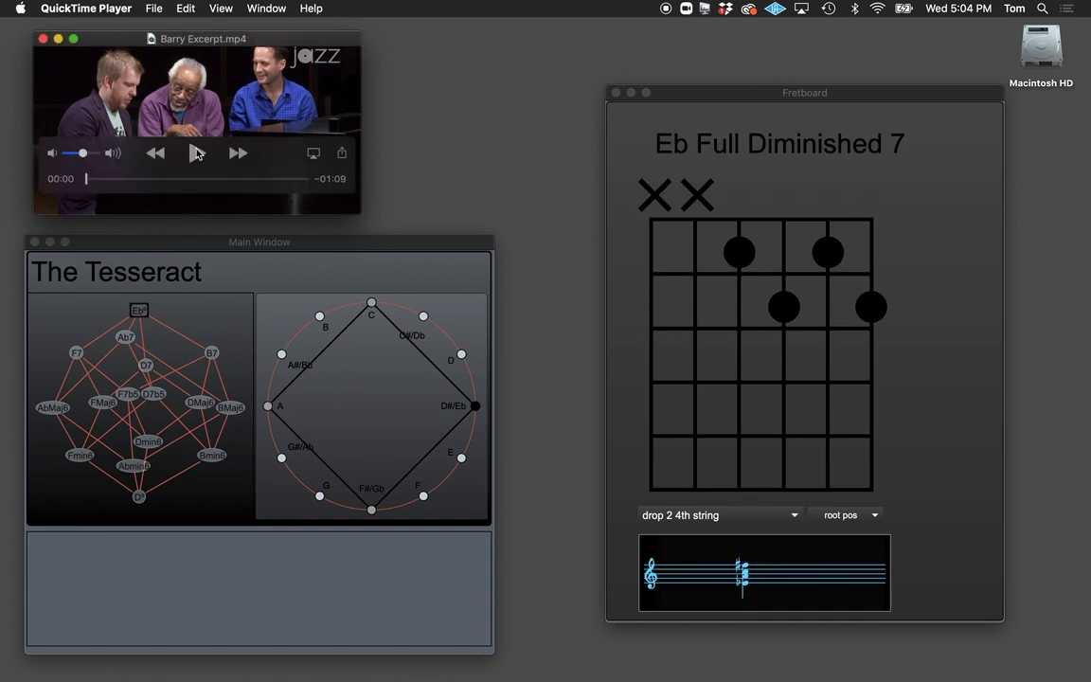
{"action": "left_click", "coordinate": [196, 154]}
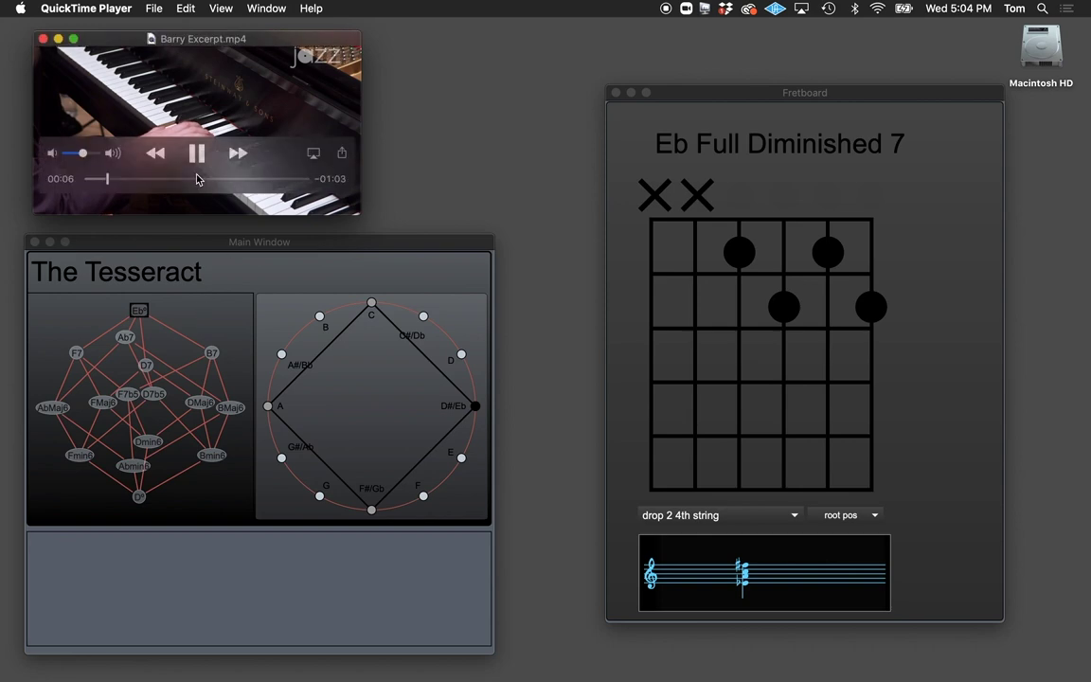
{"action": "left_click", "coordinate": [197, 154]}
In the Tesseract diagram, show the B7 chord on the fretboard and return to the Eb° chord.
{"action": "left_click", "coordinate": [299, 243]}
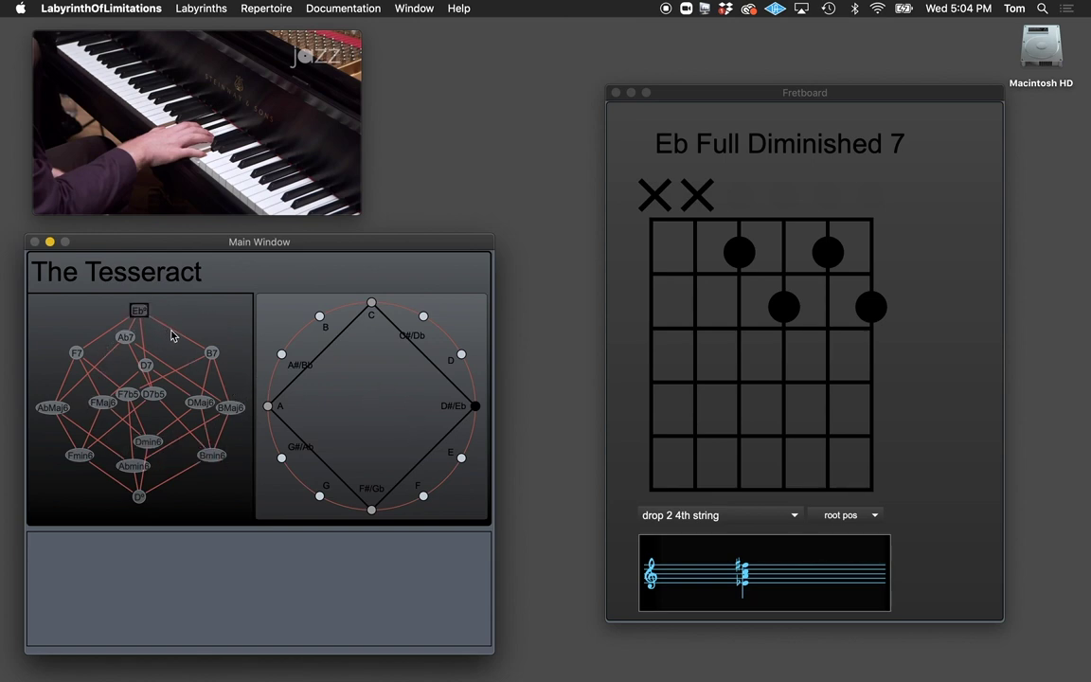
{"action": "left_click", "coordinate": [210, 352]}
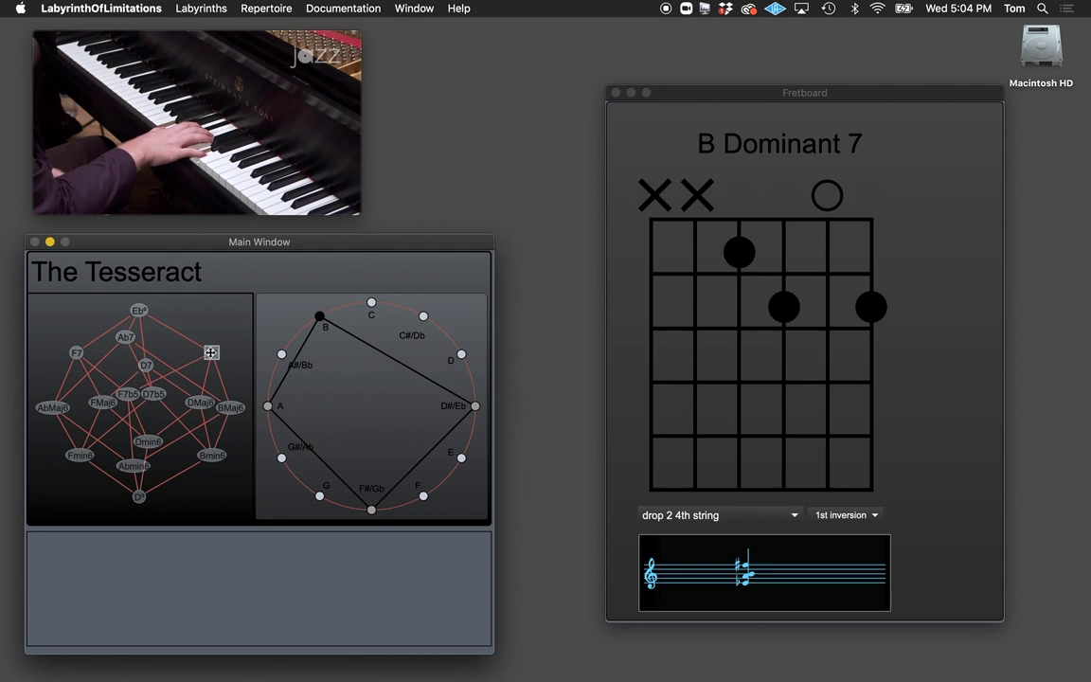
{"action": "left_click", "coordinate": [139, 310]}
Resume the Barry Excerpt.mp4 video and pause it at about 00:13.
{"action": "mouse_move", "coordinate": [117, 191]}
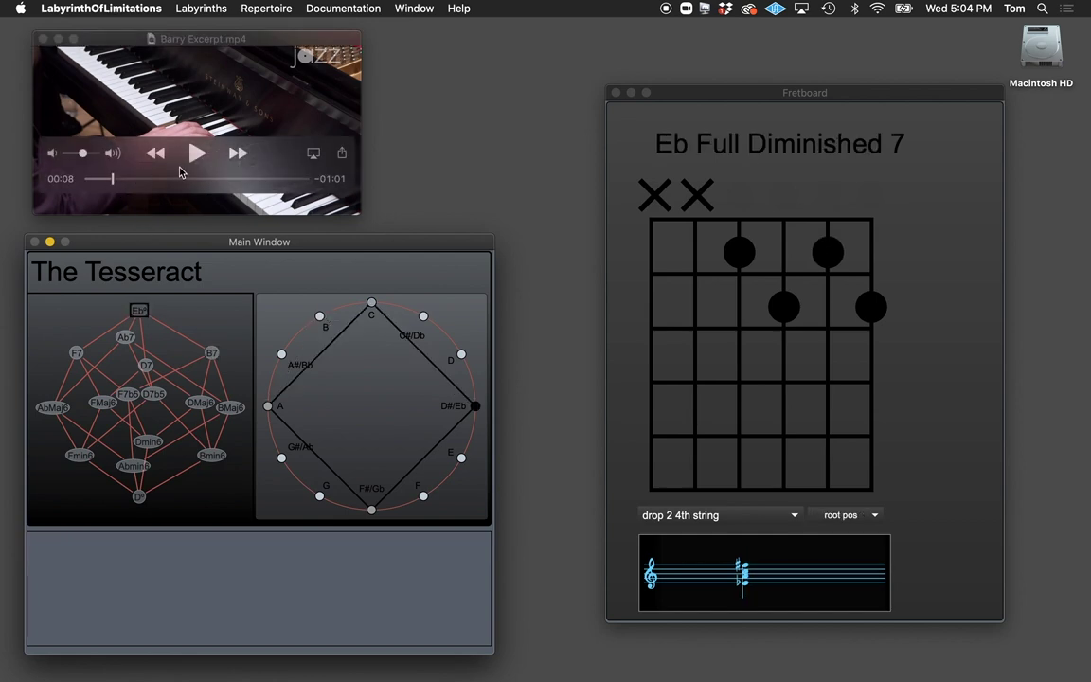
{"action": "left_click", "coordinate": [197, 153]}
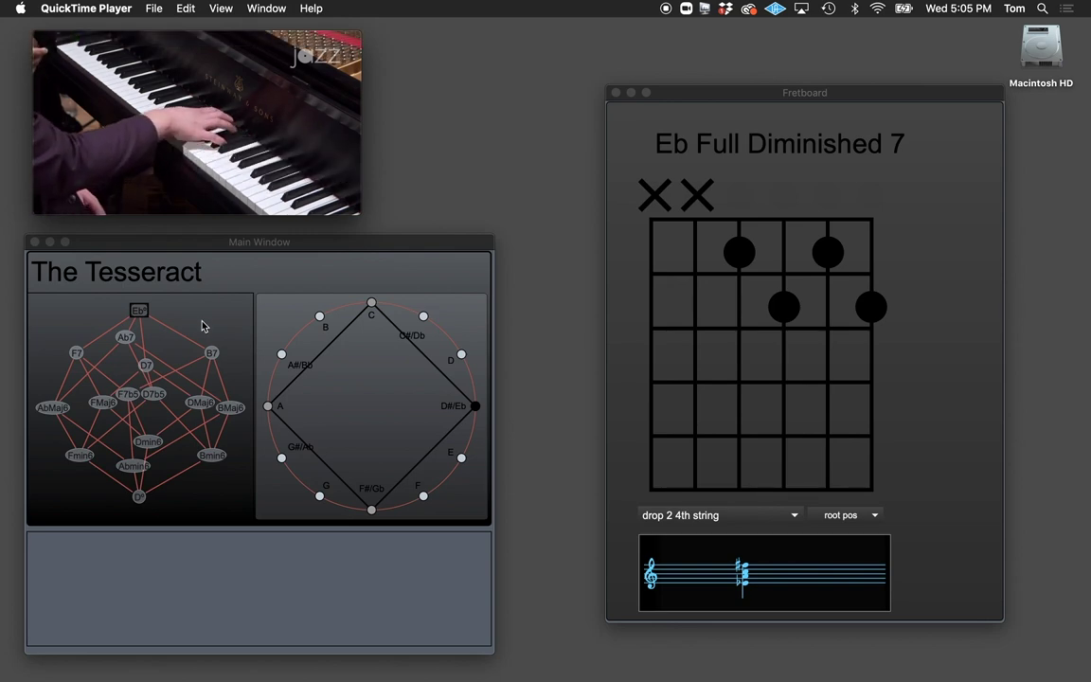
{"action": "left_click", "coordinate": [196, 154]}
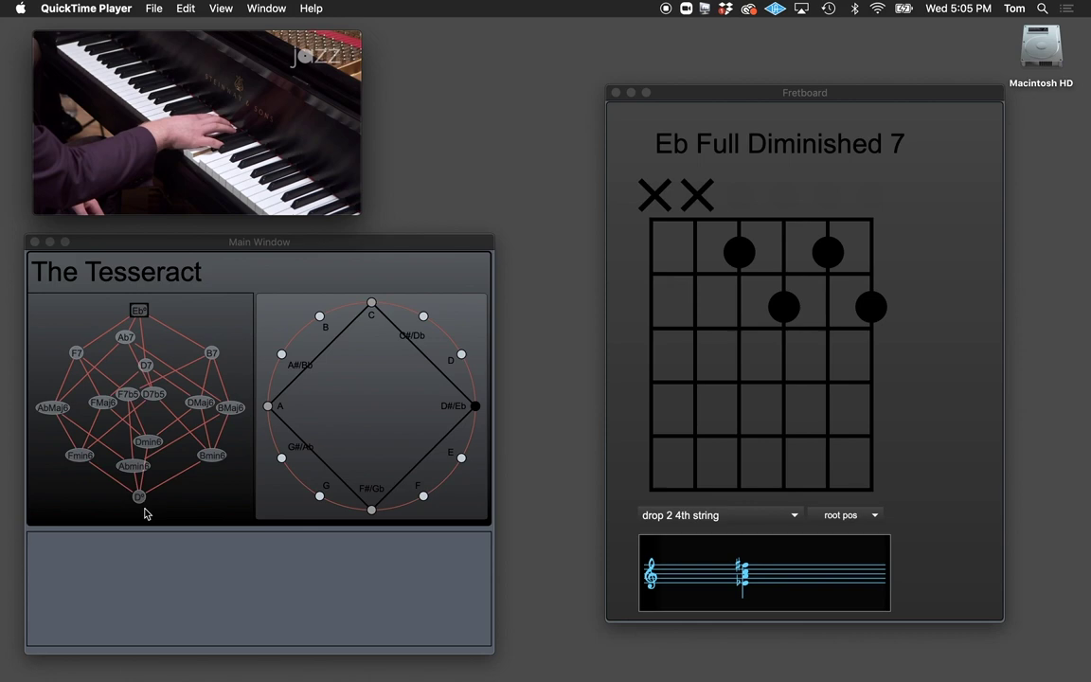
Transpose the Tesseract up to the set headed by E°, then show Eb°, F#min6 and Eb° again.
{"action": "left_click", "coordinate": [237, 265]}
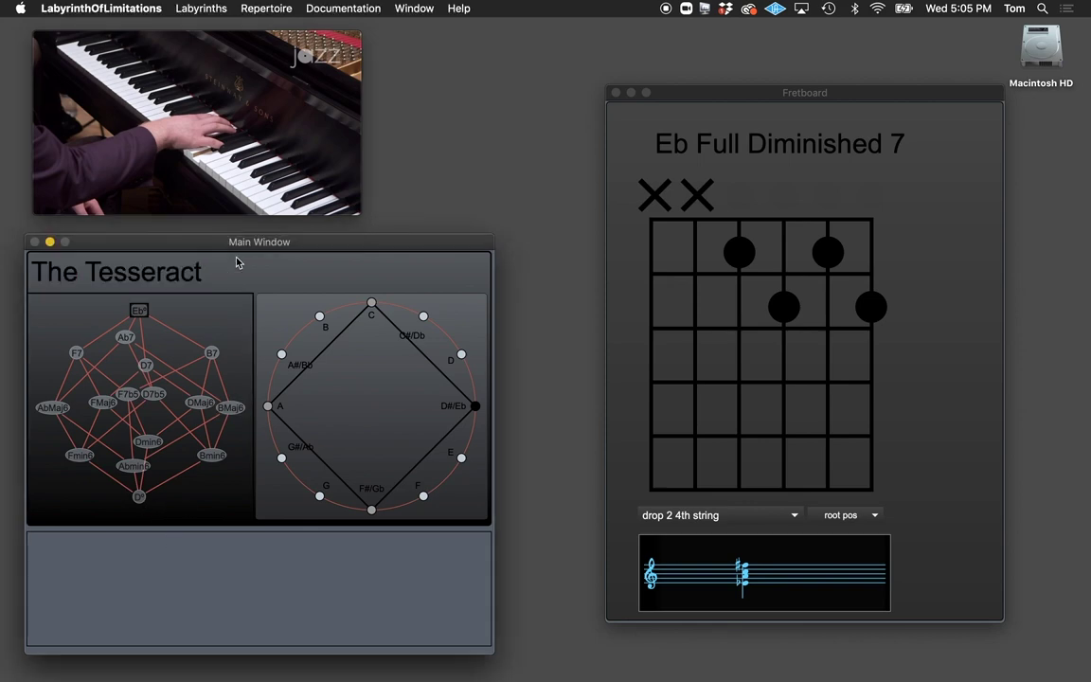
{"action": "key", "text": "Right"}
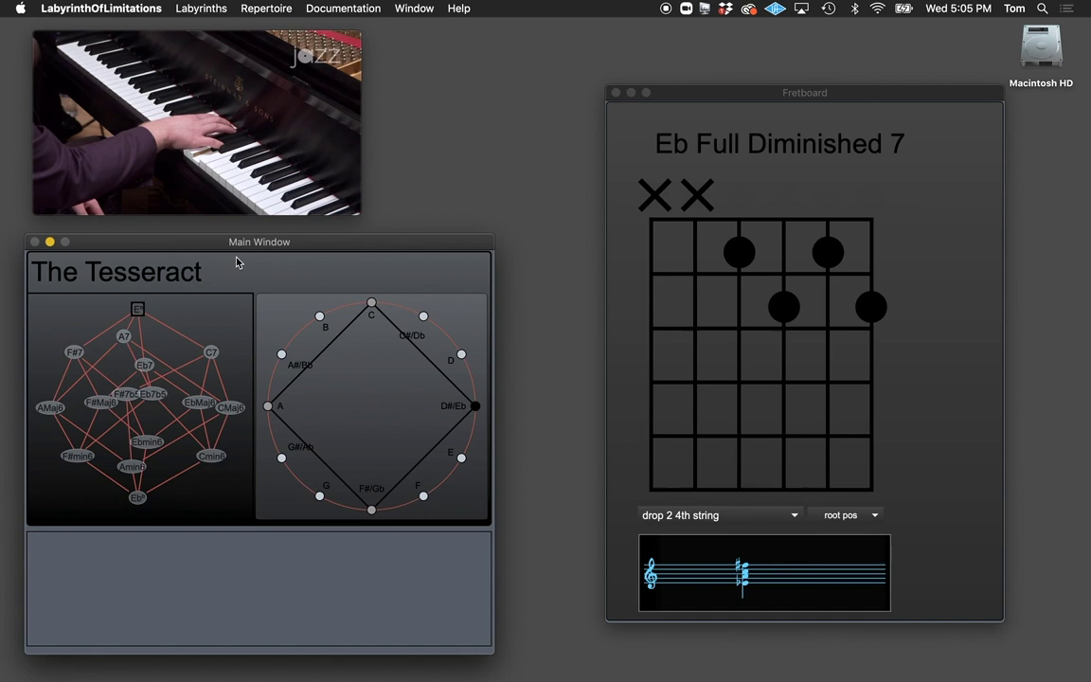
{"action": "left_click", "coordinate": [137, 496]}
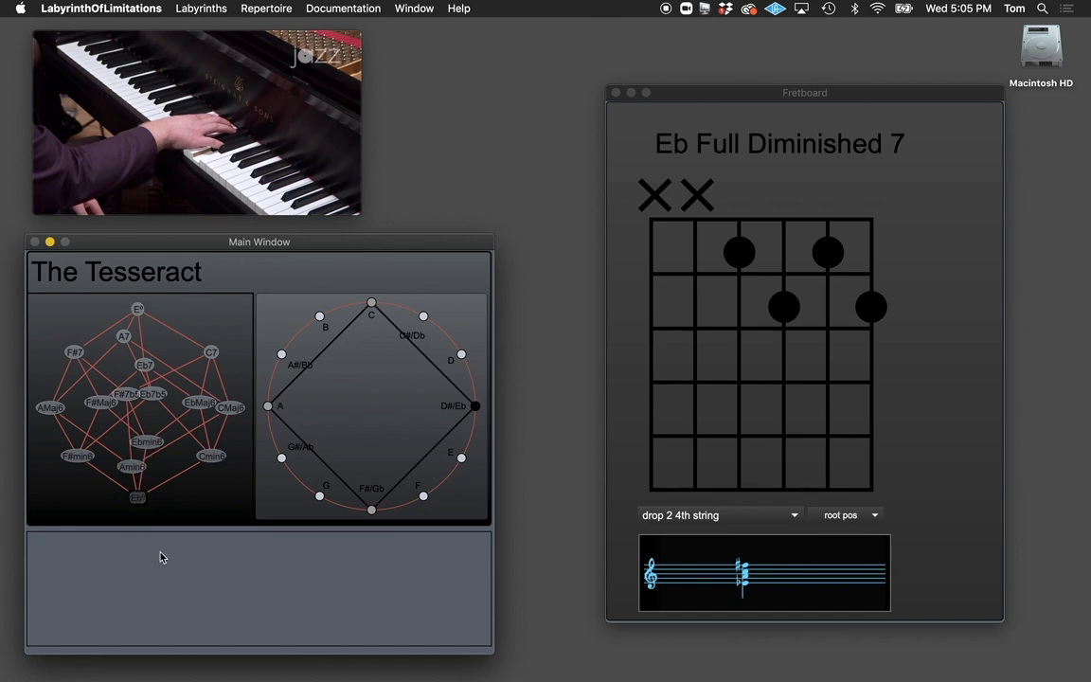
{"action": "left_click", "coordinate": [75, 458]}
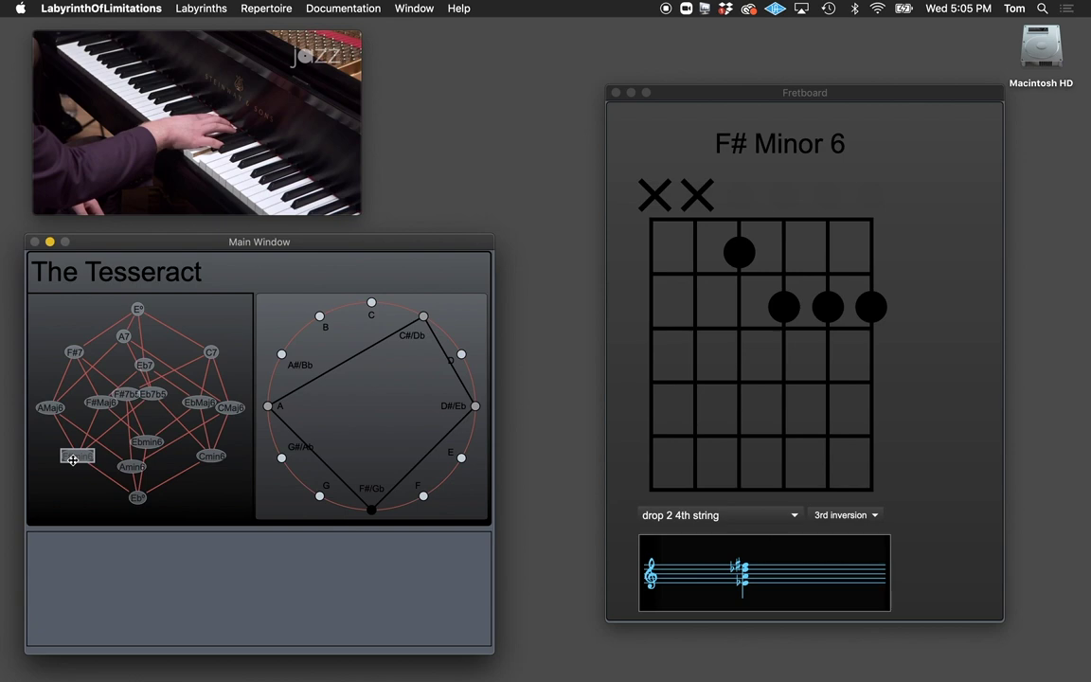
{"action": "left_click", "coordinate": [137, 497]}
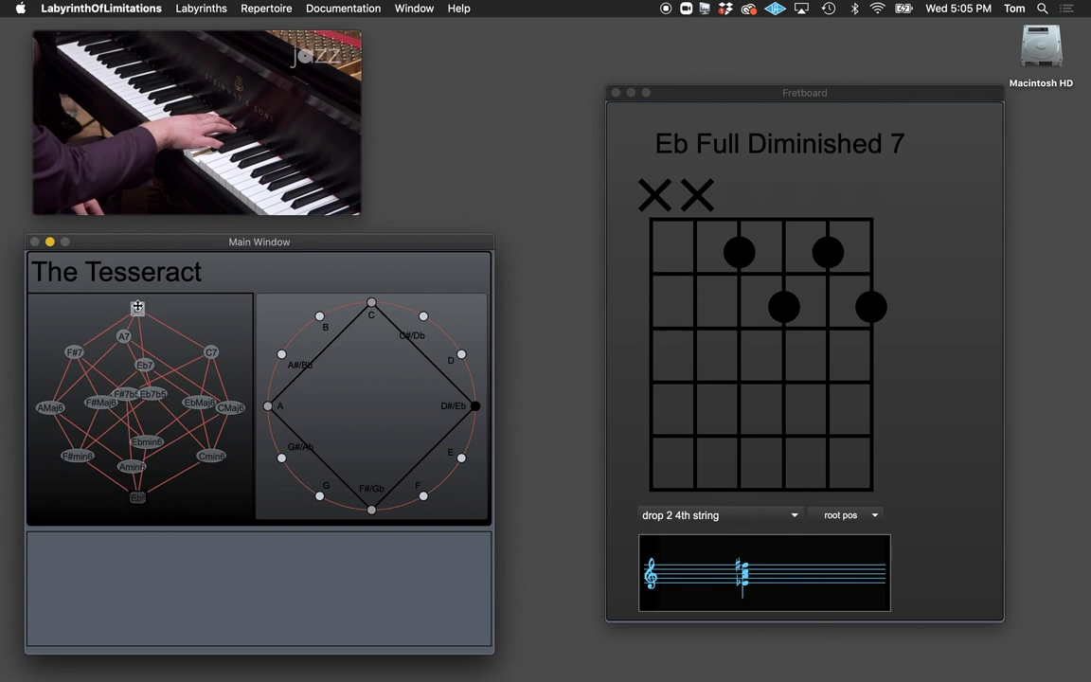
Transpose the Tesseract back down to the set headed by Eb°, show B7, and return to Eb°.
{"action": "key", "text": "Down"}
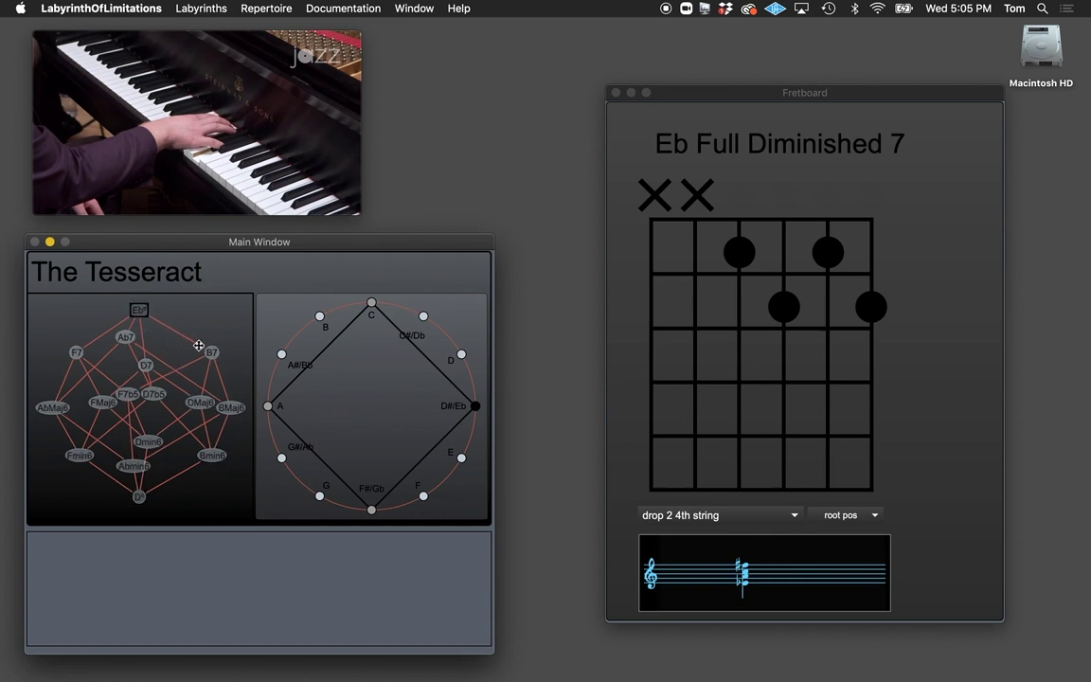
{"action": "left_click", "coordinate": [200, 346]}
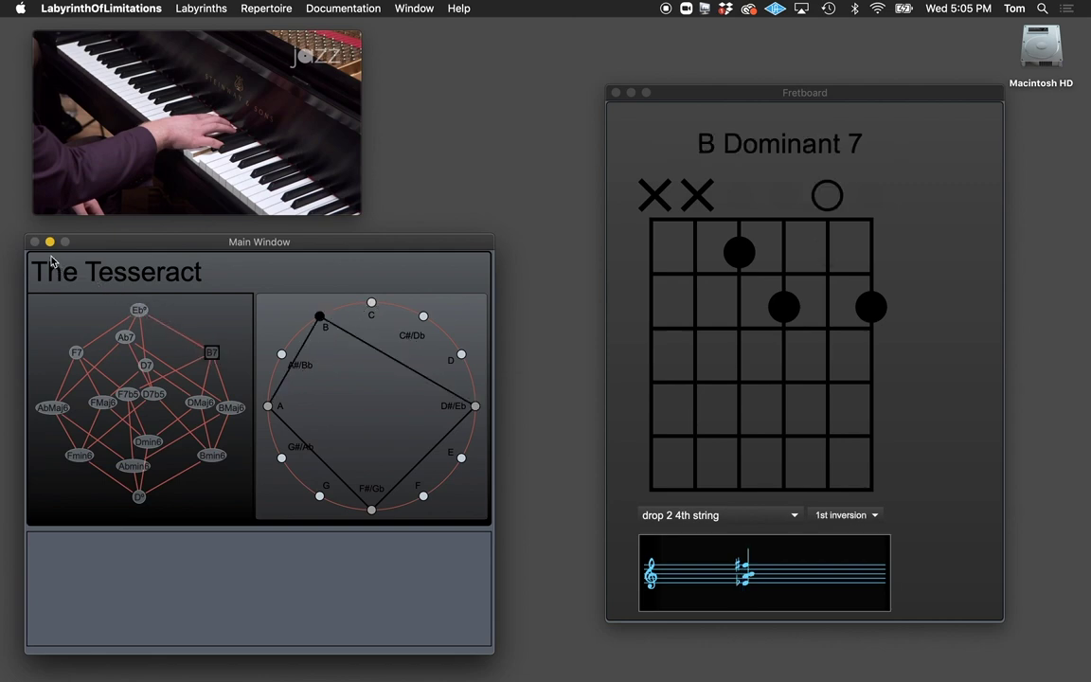
{"action": "left_click", "coordinate": [140, 308]}
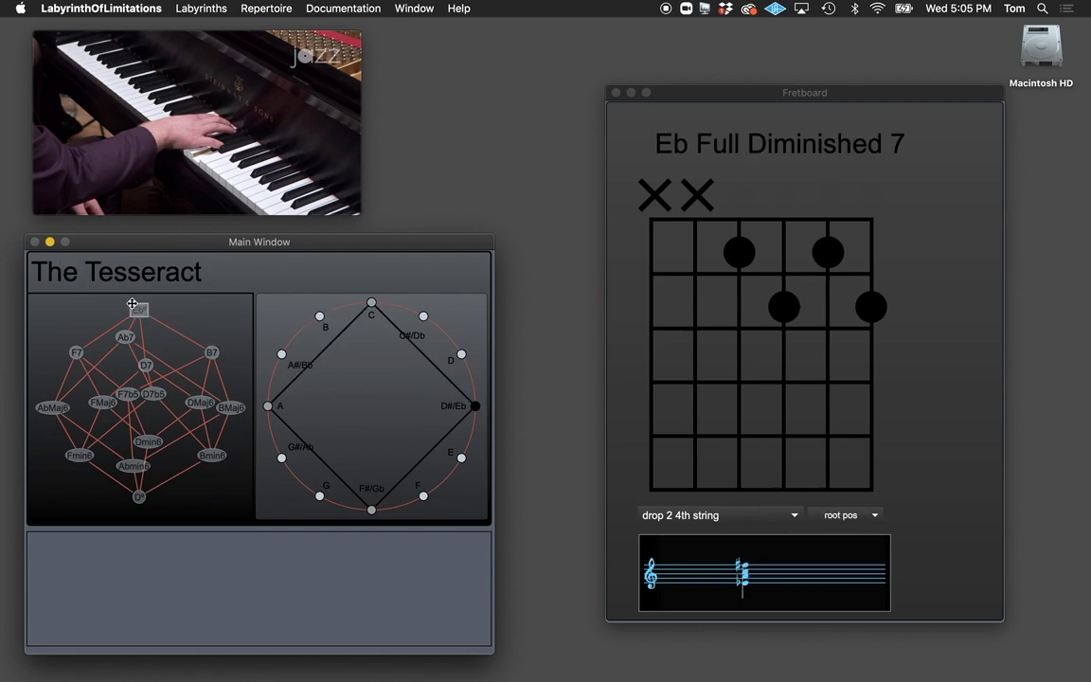
Switch up to the E° Tesseract, move from F#min6 to the lower Eb° chord, and transpose back to the Eb° set.
{"action": "left_click", "coordinate": [134, 307]}
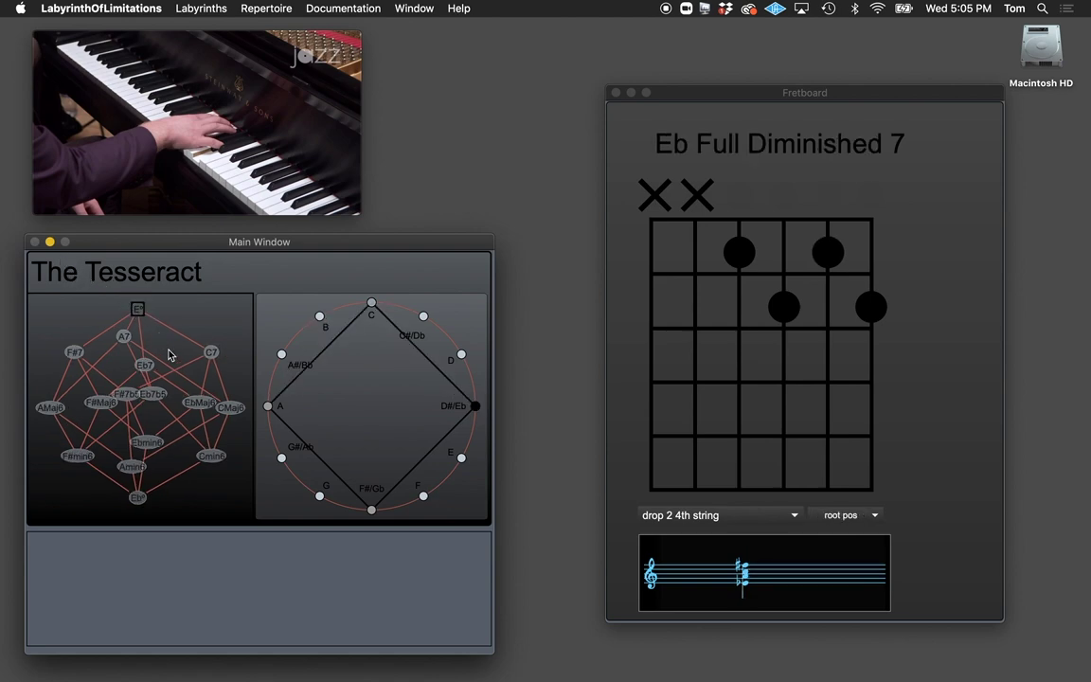
{"action": "left_click", "coordinate": [75, 458]}
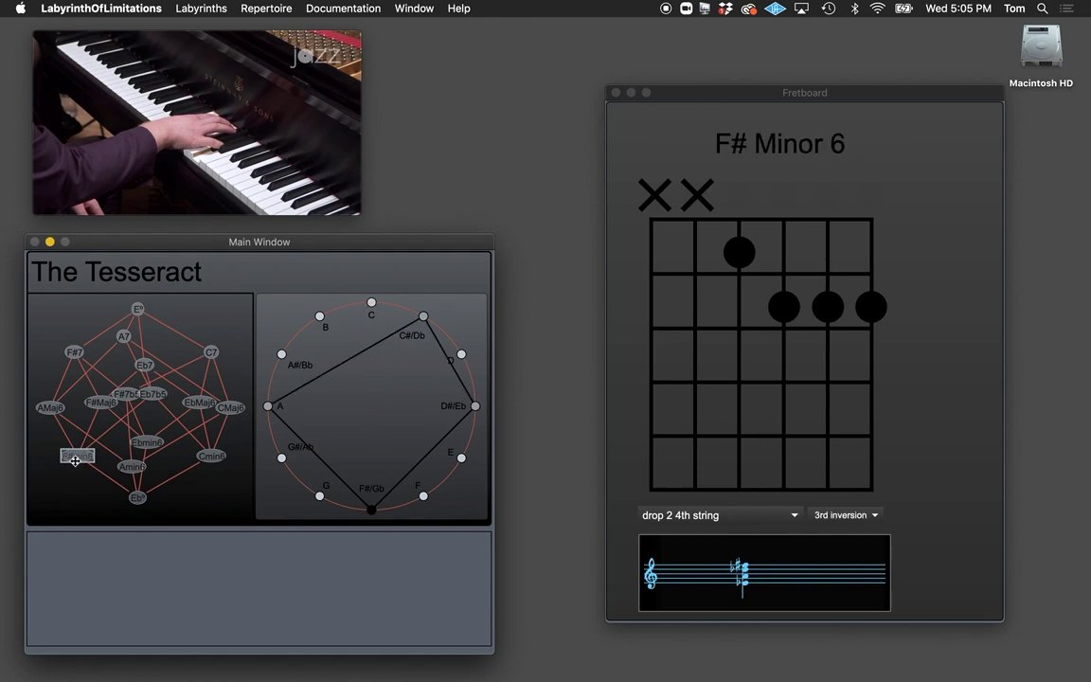
{"action": "left_click", "coordinate": [138, 499]}
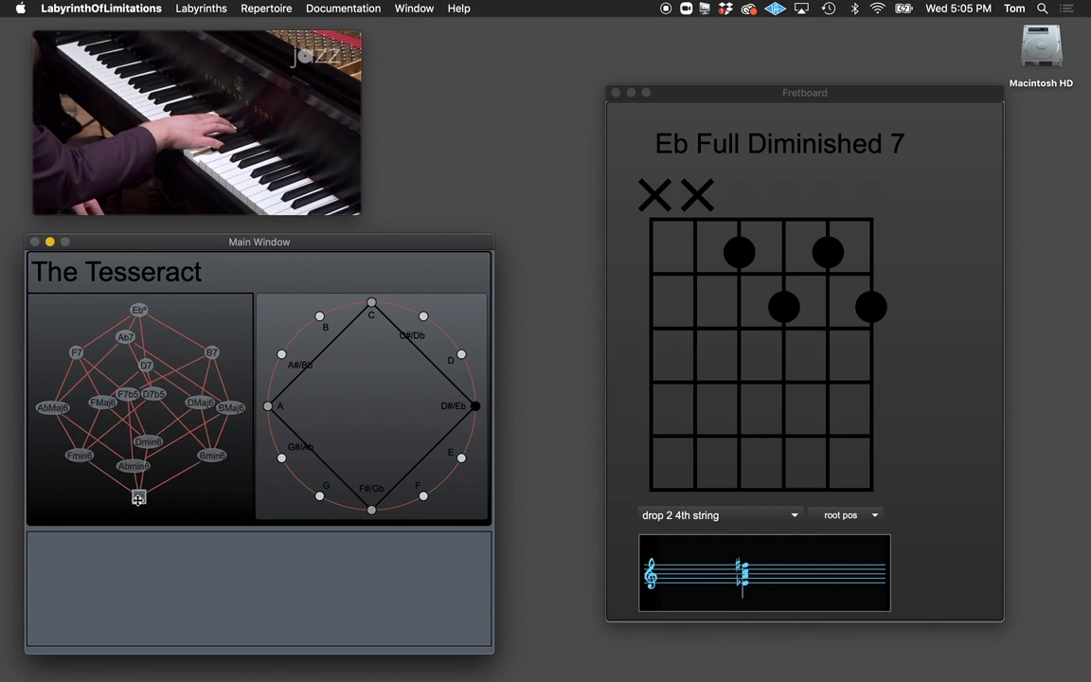
Step through the dominant chords linked to Eb°: B7, Ab7, F7, D7 and B7 again, finishing on Eb°.
{"action": "left_click", "coordinate": [216, 346]}
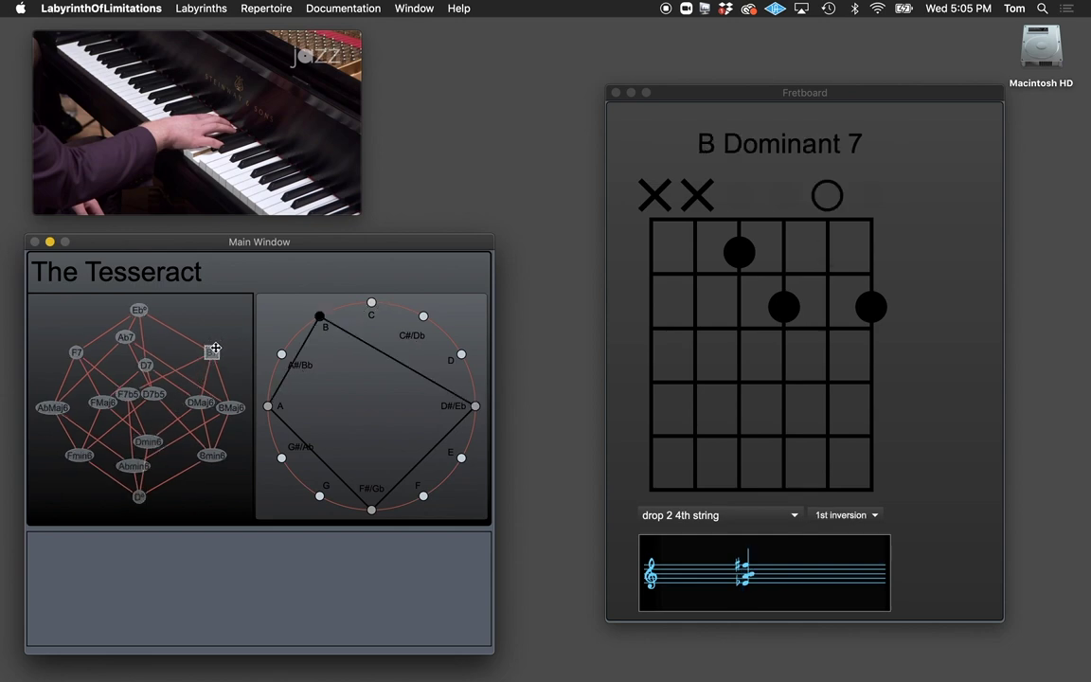
{"action": "left_click", "coordinate": [145, 311]}
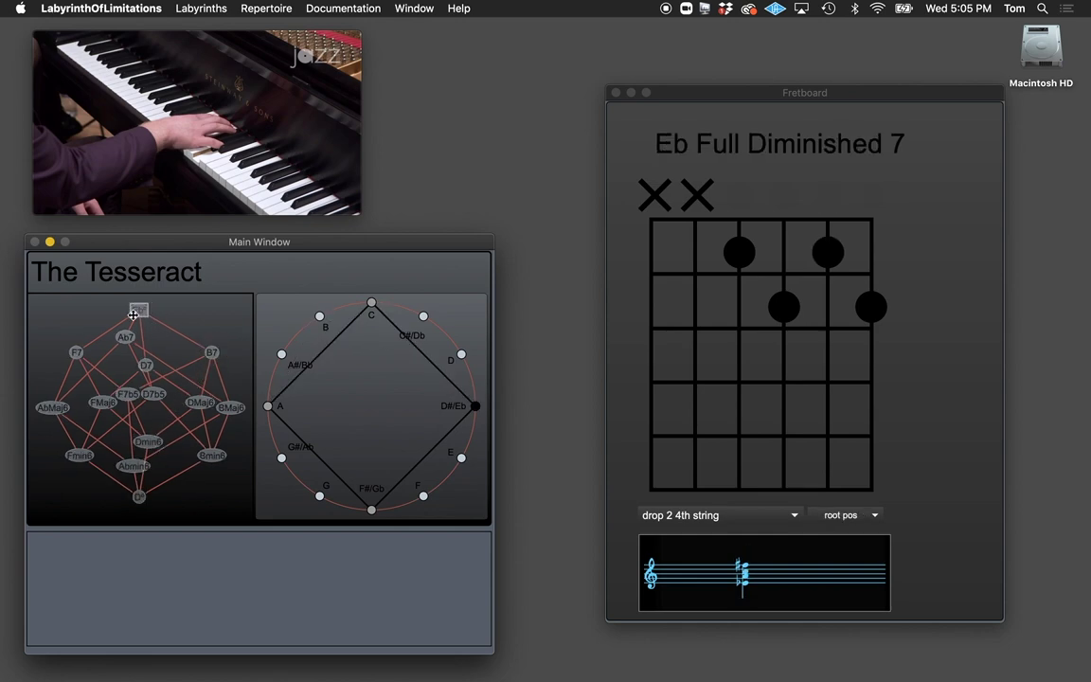
{"action": "left_click", "coordinate": [127, 337]}
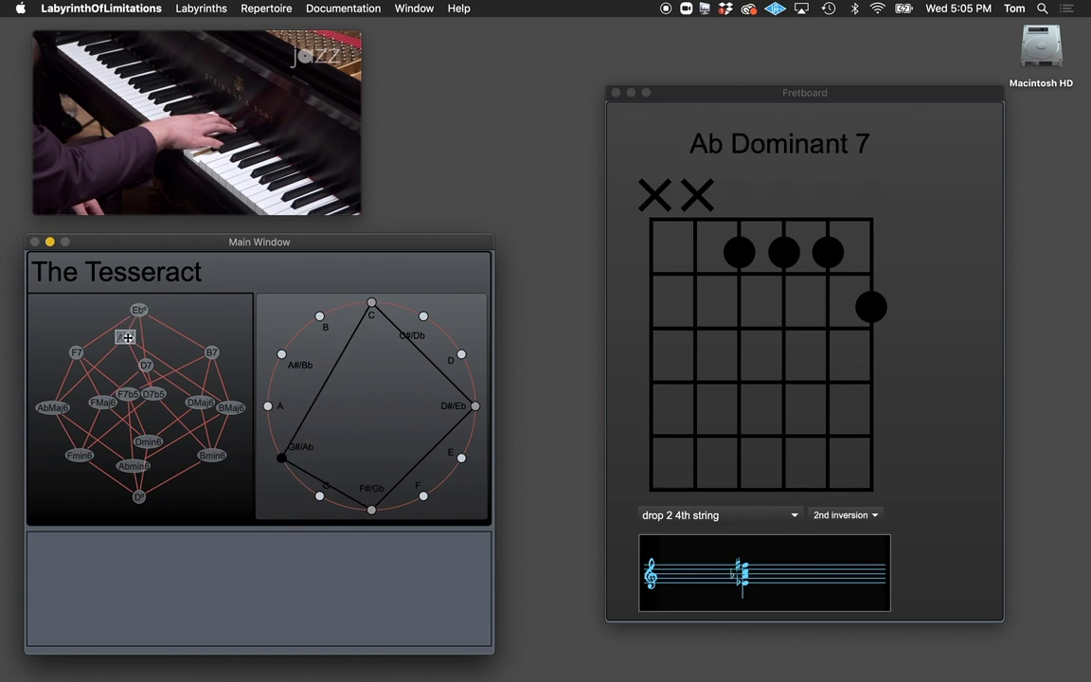
{"action": "left_click", "coordinate": [76, 351]}
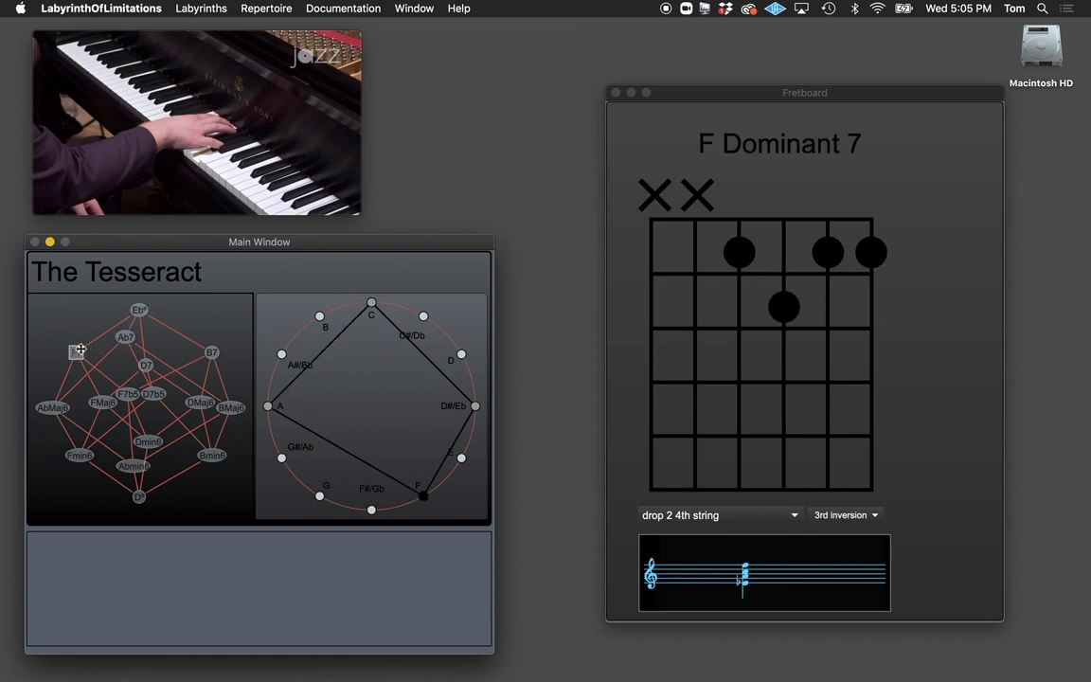
{"action": "left_click", "coordinate": [146, 362]}
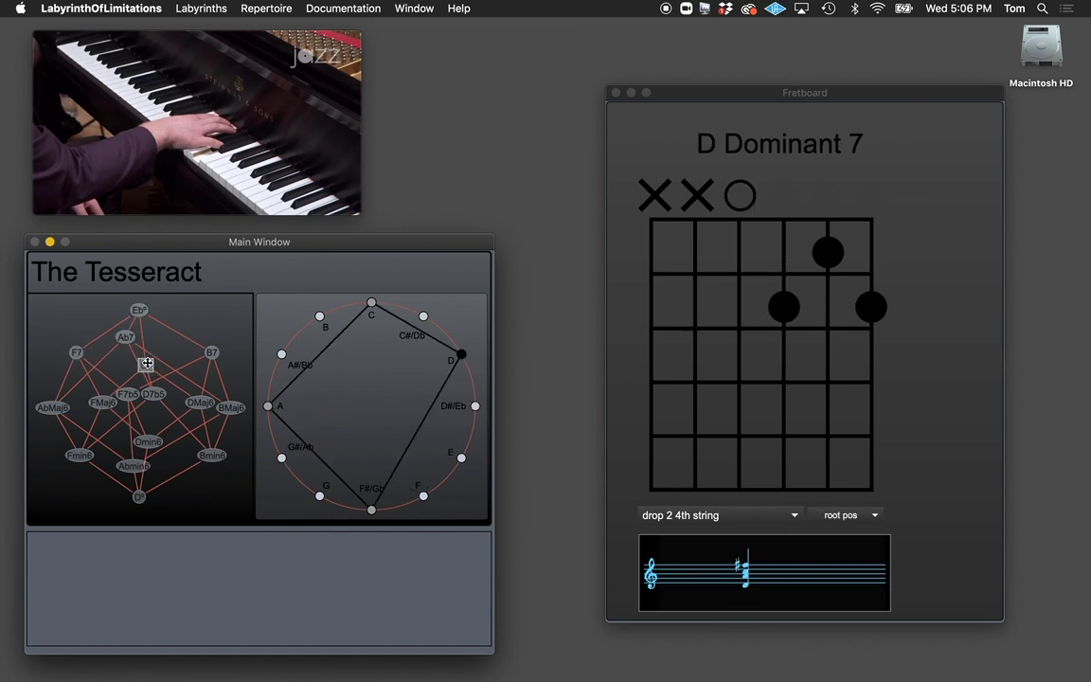
{"action": "left_click", "coordinate": [137, 307]}
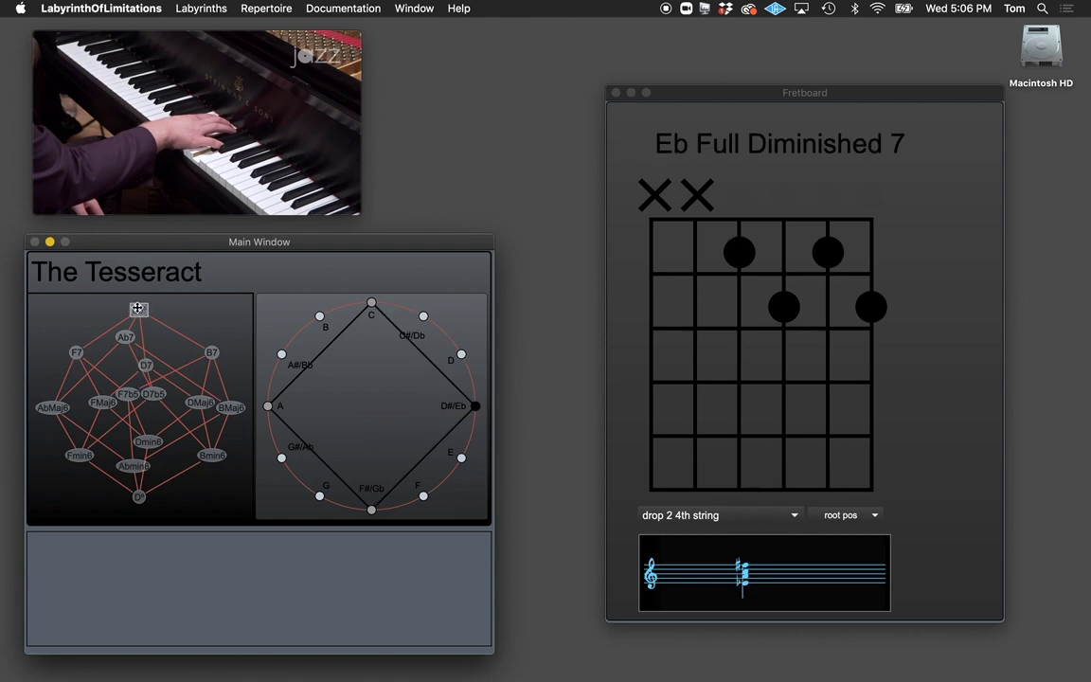
{"action": "left_click", "coordinate": [212, 352]}
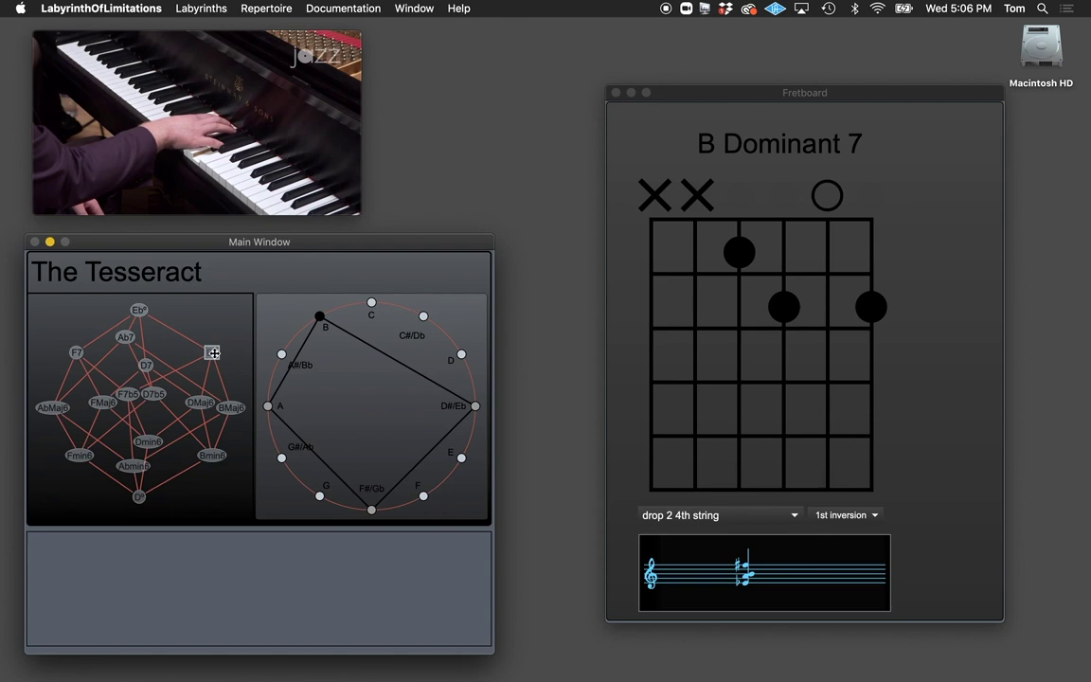
{"action": "left_click", "coordinate": [140, 309]}
Continue the piano excerpt from 00:13 and pause it after the next chord movement.
{"action": "mouse_move", "coordinate": [152, 170]}
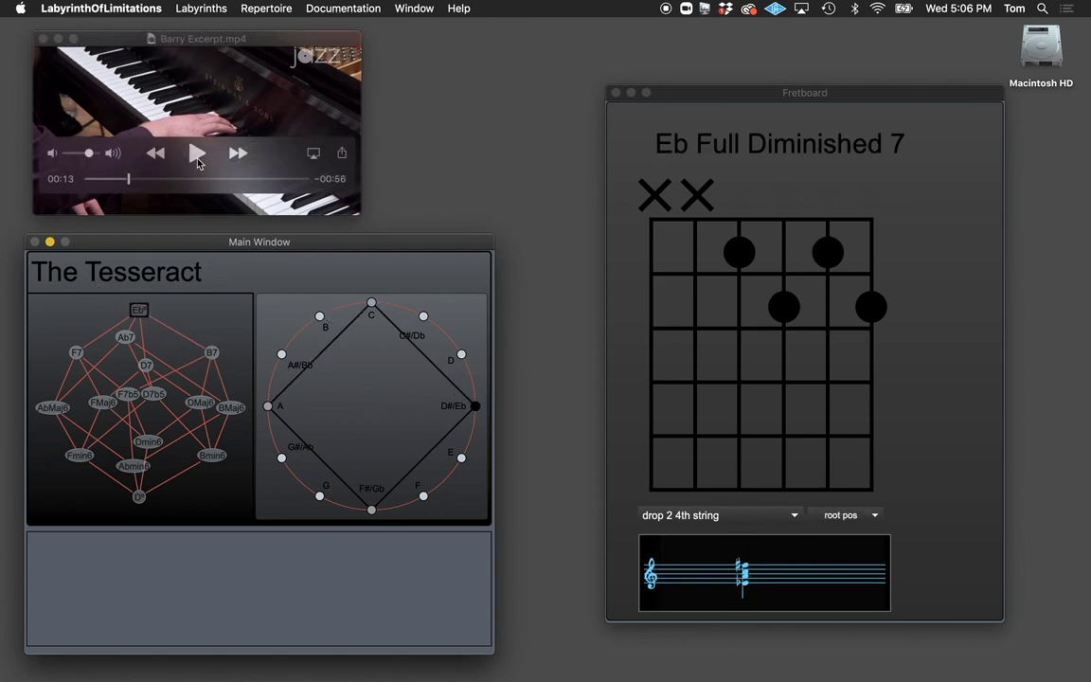
{"action": "left_click", "coordinate": [195, 156]}
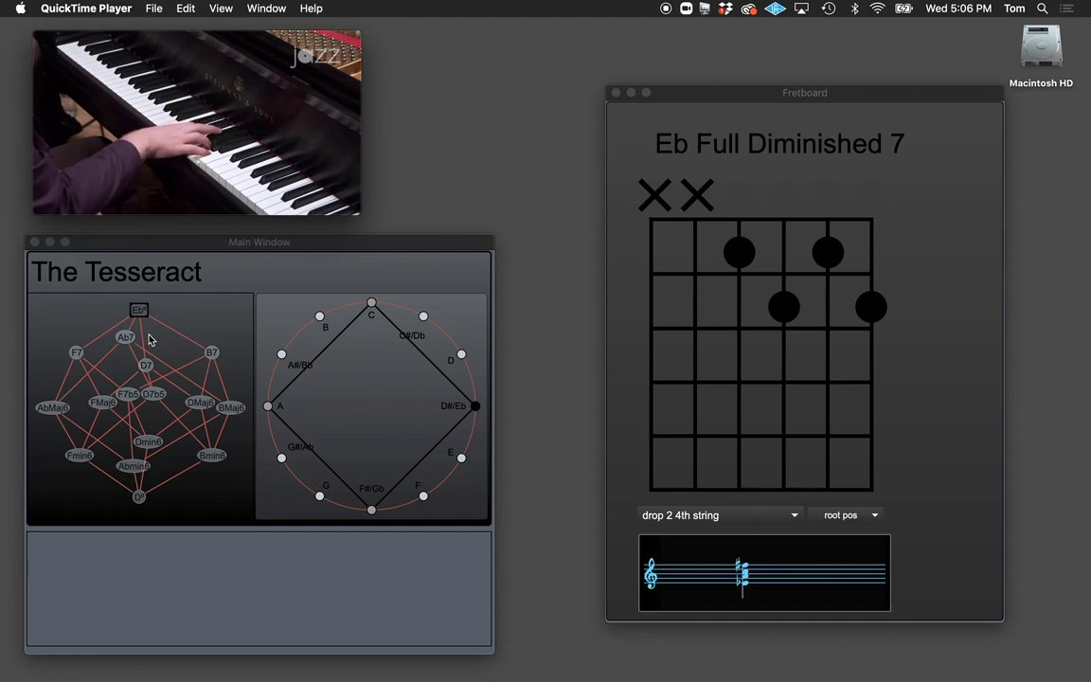
{"action": "left_click", "coordinate": [195, 161]}
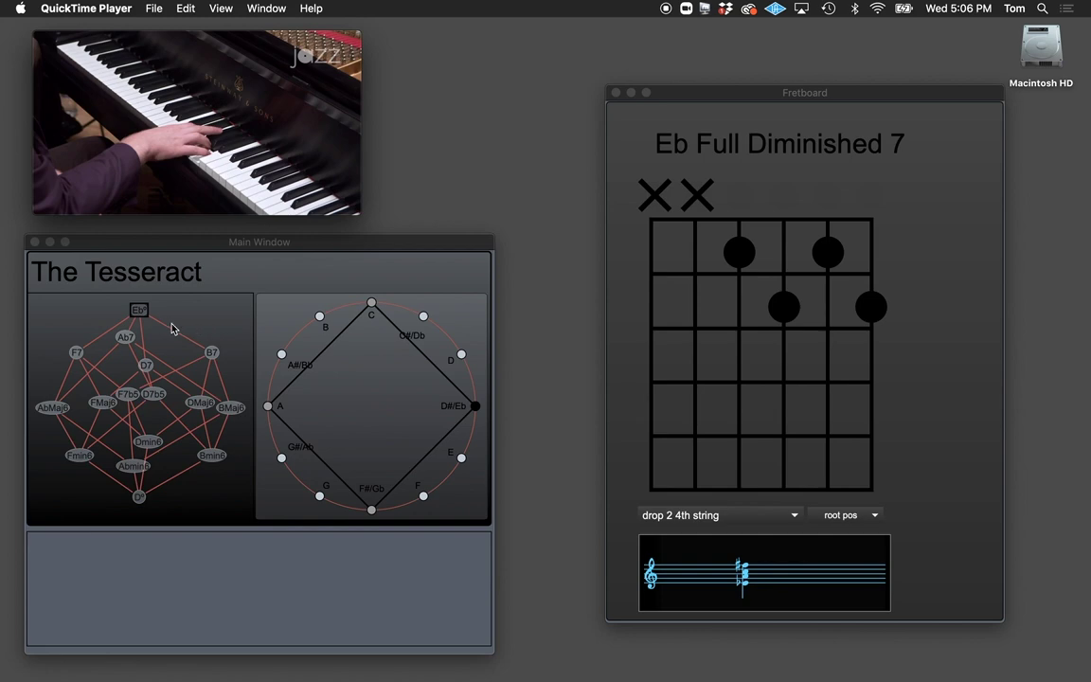
Shift to the E° Tesseract and select its lower Eb° node, then return to the Eb° set and reselect its upper node.
{"action": "left_click", "coordinate": [138, 308]}
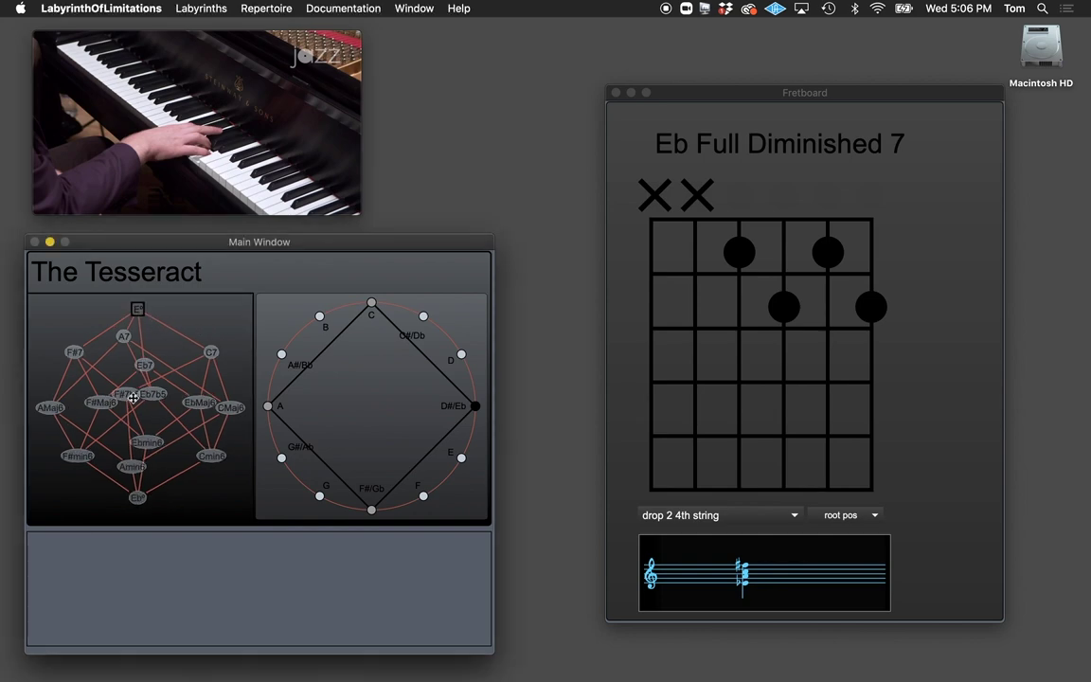
{"action": "left_click", "coordinate": [139, 499]}
{"action": "left_click", "coordinate": [138, 499]}
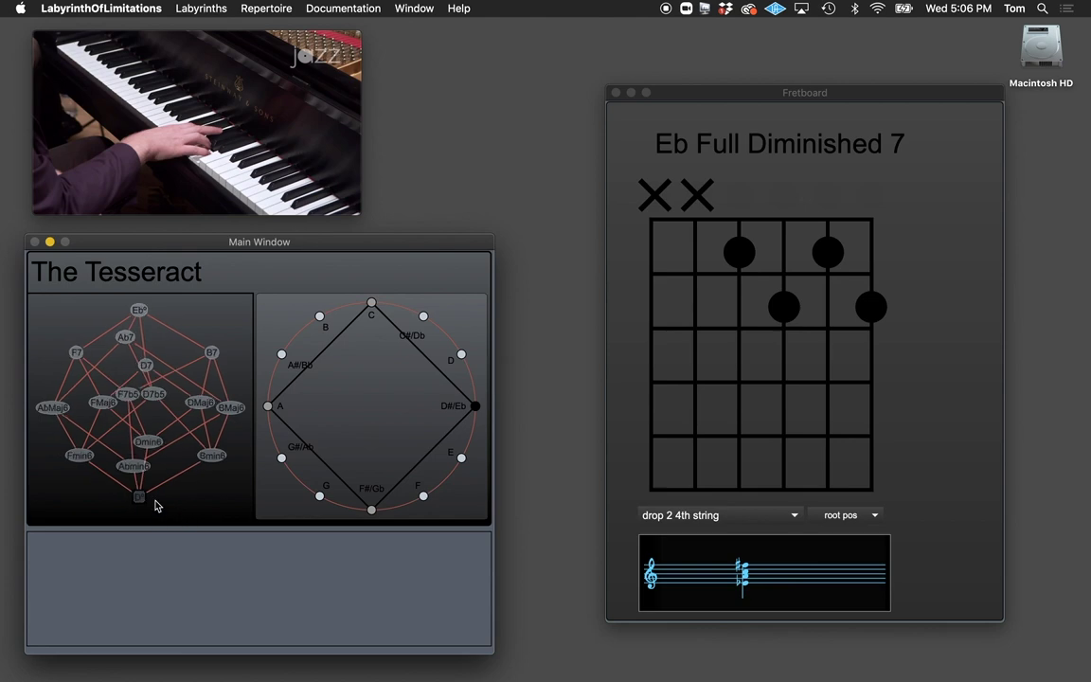
{"action": "left_click", "coordinate": [139, 312]}
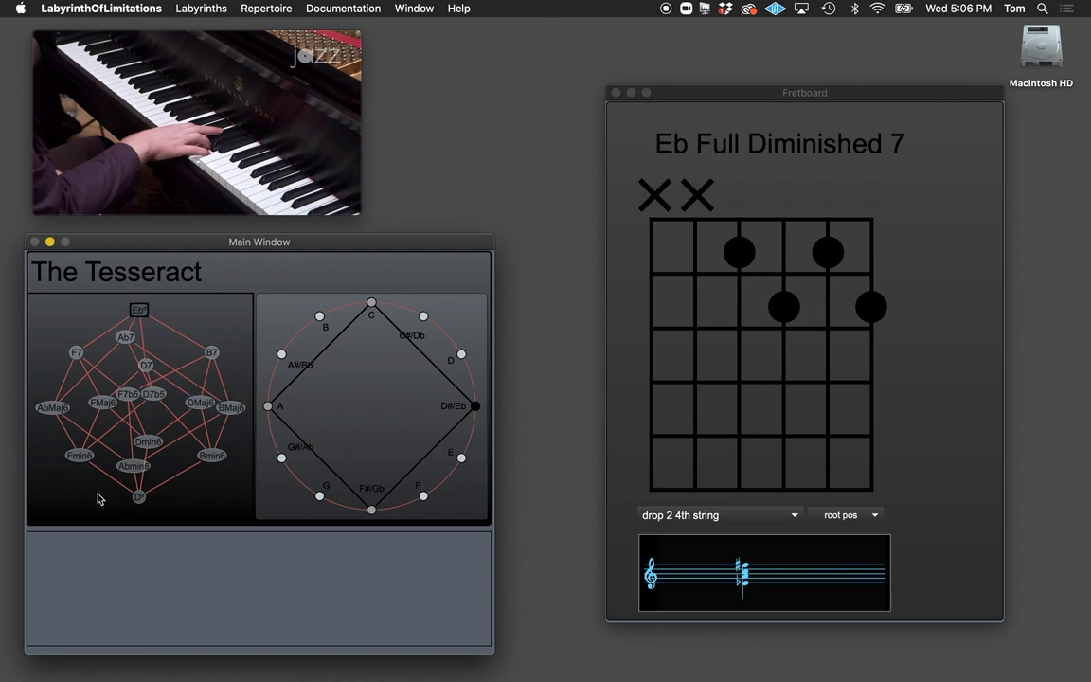
Transpose the Tesseract up twice, through the E° set to the one headed by F°, with the lower diminished node selected.
{"action": "key", "text": "Right"}
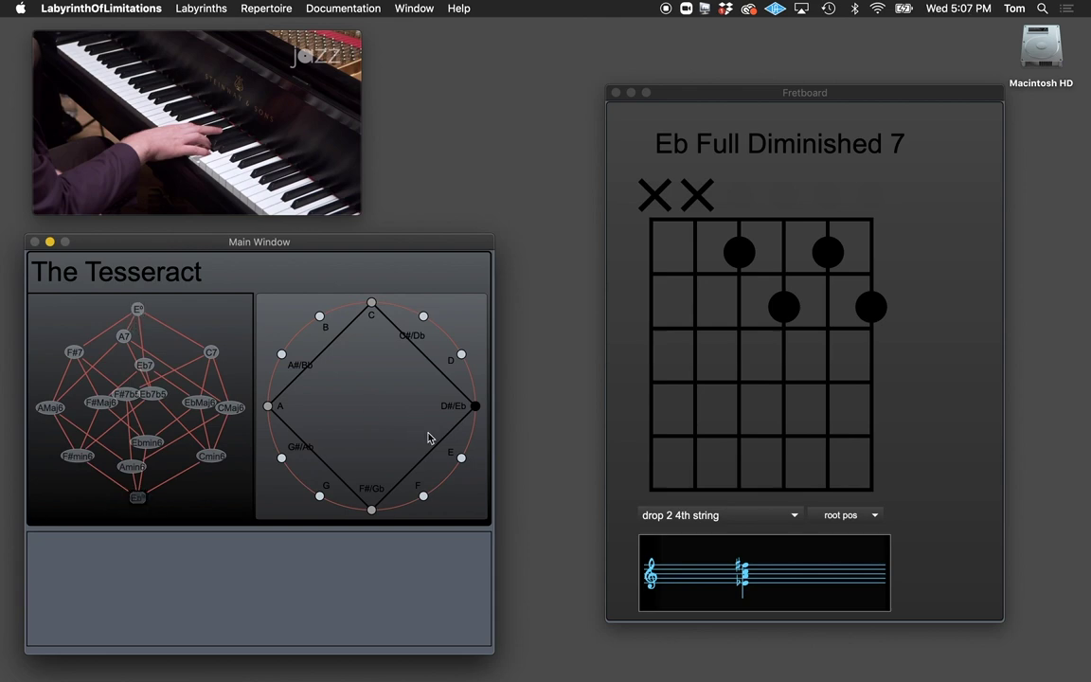
{"action": "key", "text": "Right"}
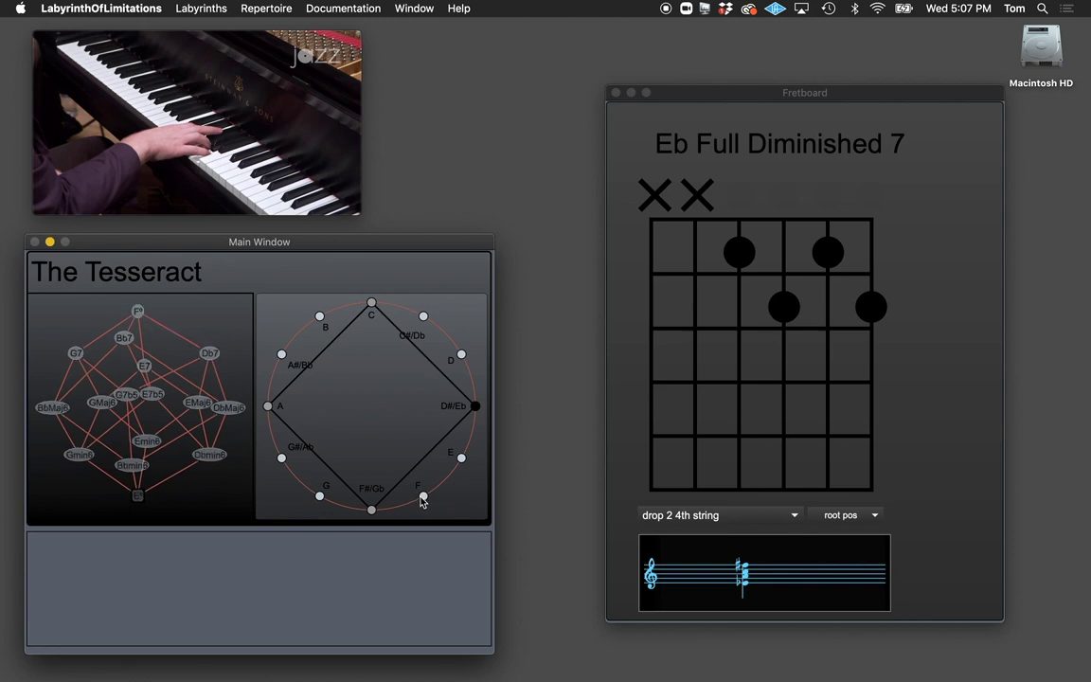
Transpose the Tesseract down to the E° set and alternate between CMaj6 and its lower Eb° node, ending on Eb°.
{"action": "key", "text": "Left"}
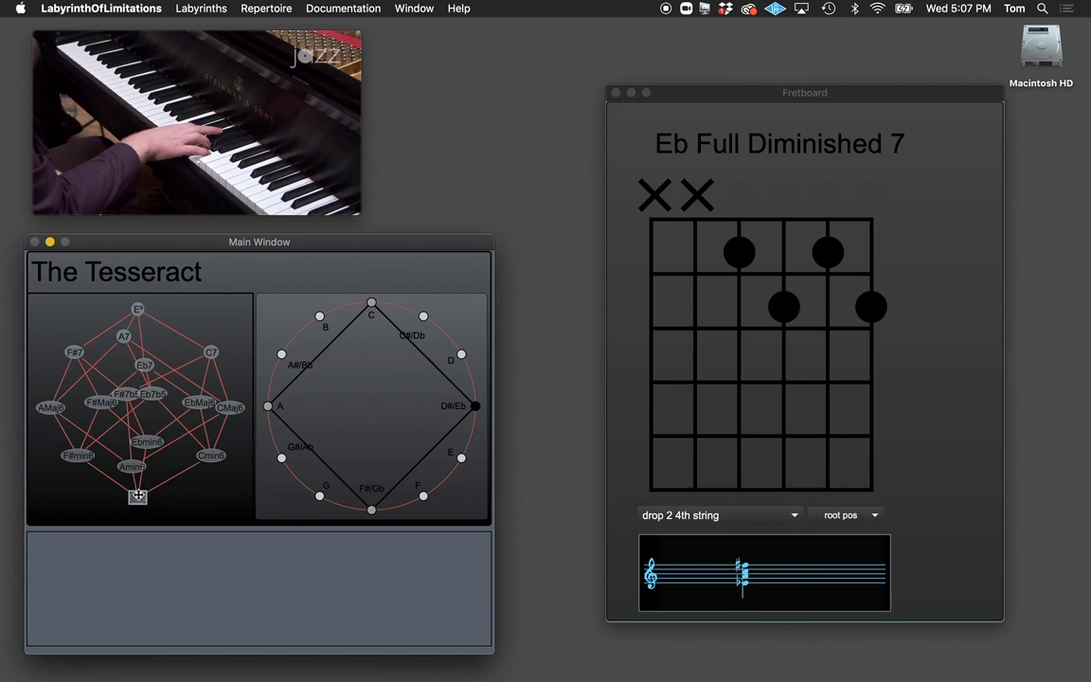
{"action": "left_click", "coordinate": [228, 413]}
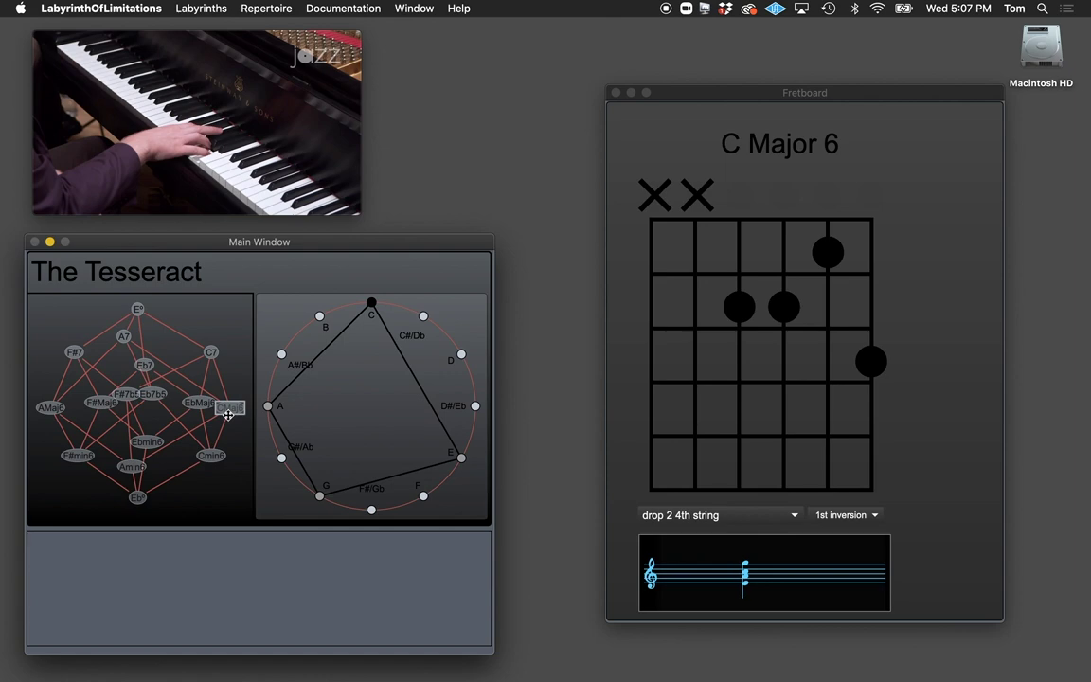
{"action": "left_click", "coordinate": [138, 497]}
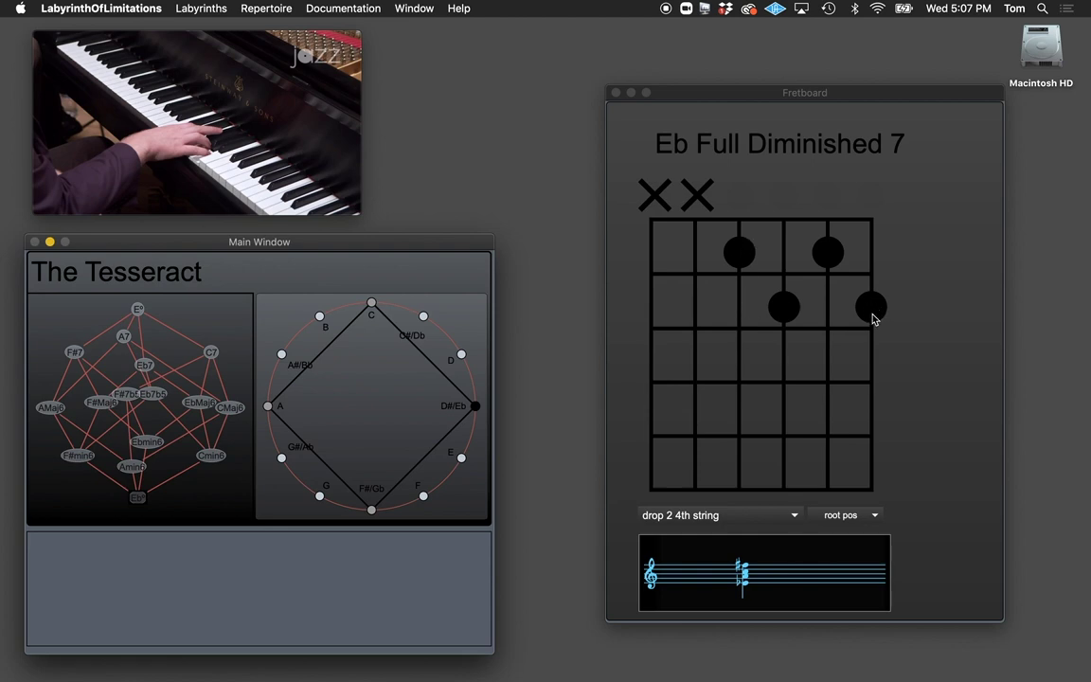
{"action": "left_click", "coordinate": [227, 410]}
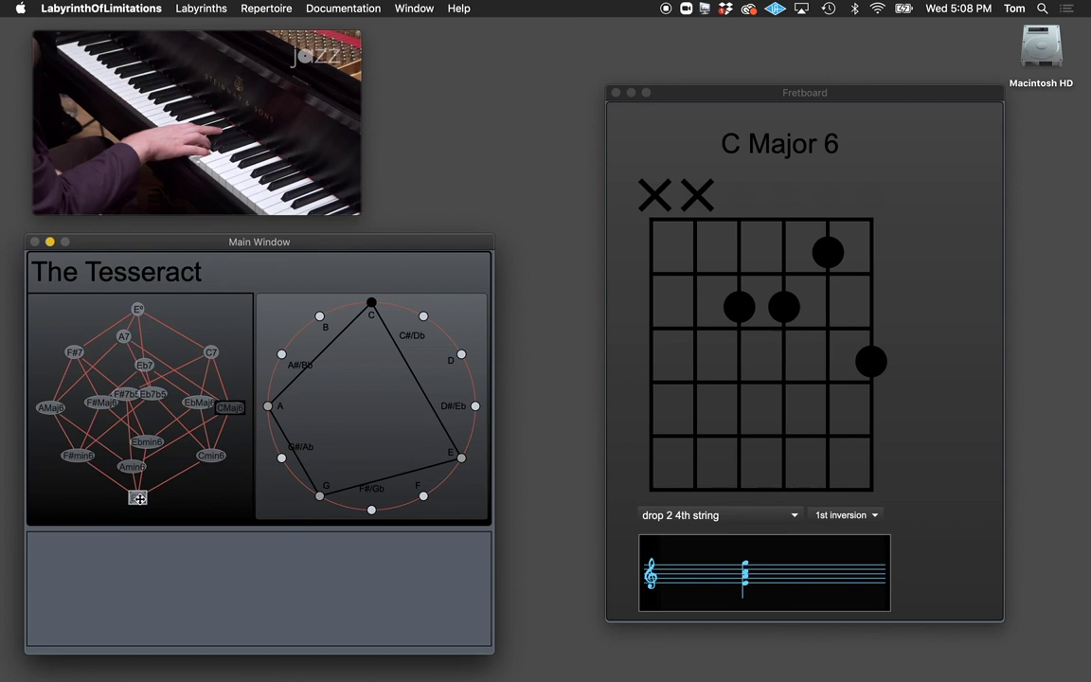
{"action": "left_click", "coordinate": [138, 498]}
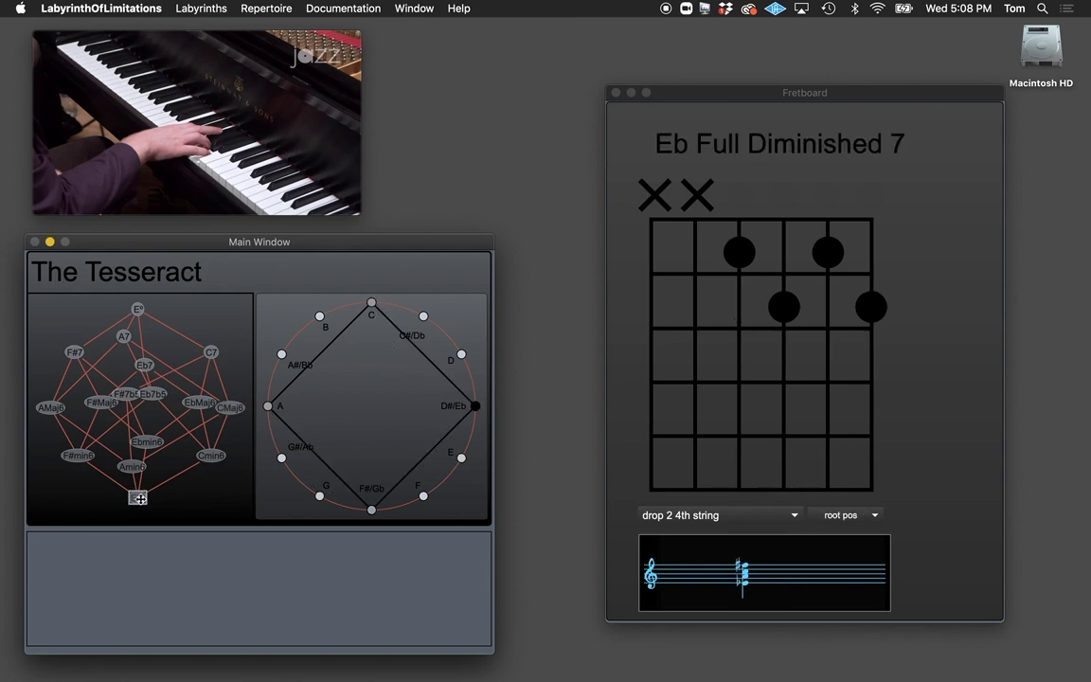
Alternate between the upper E° node and the lower Eb° node of the E° set, finishing on Eb°.
{"action": "left_click", "coordinate": [137, 308]}
{"action": "left_click", "coordinate": [134, 496]}
{"action": "left_click", "coordinate": [137, 309]}
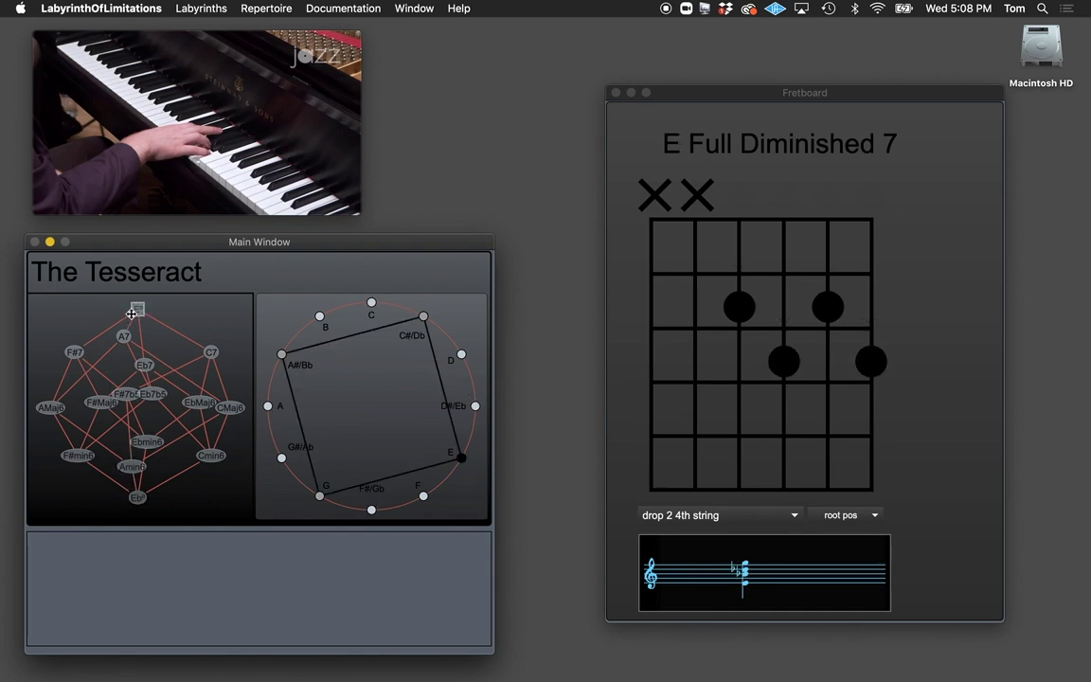
{"action": "left_click", "coordinate": [134, 498]}
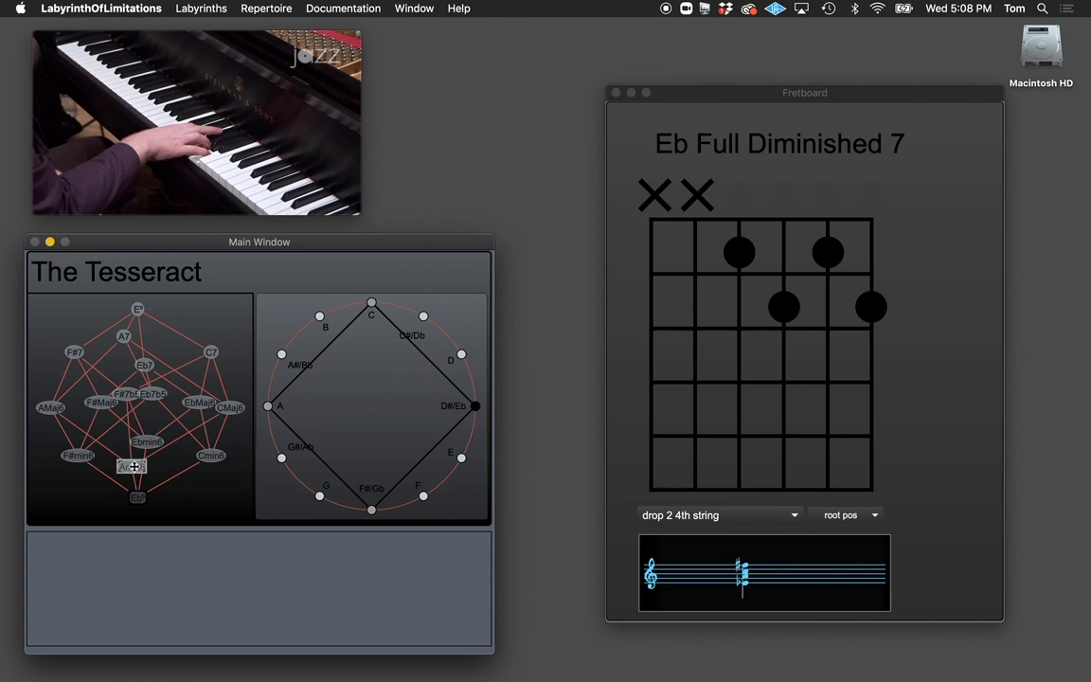
Step through Amin6, Cmin6, Amin6 and Eb° in the E° set, and play CMaj6 before returning to Eb°.
{"action": "left_click", "coordinate": [132, 466]}
{"action": "left_click", "coordinate": [214, 458]}
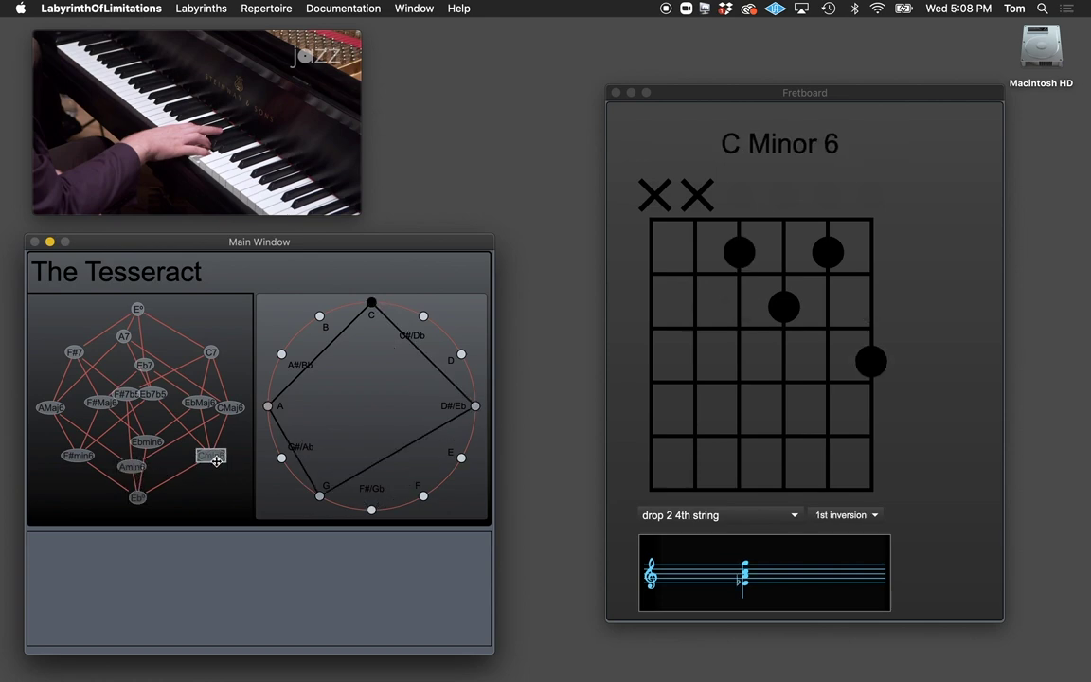
{"action": "left_click", "coordinate": [131, 465]}
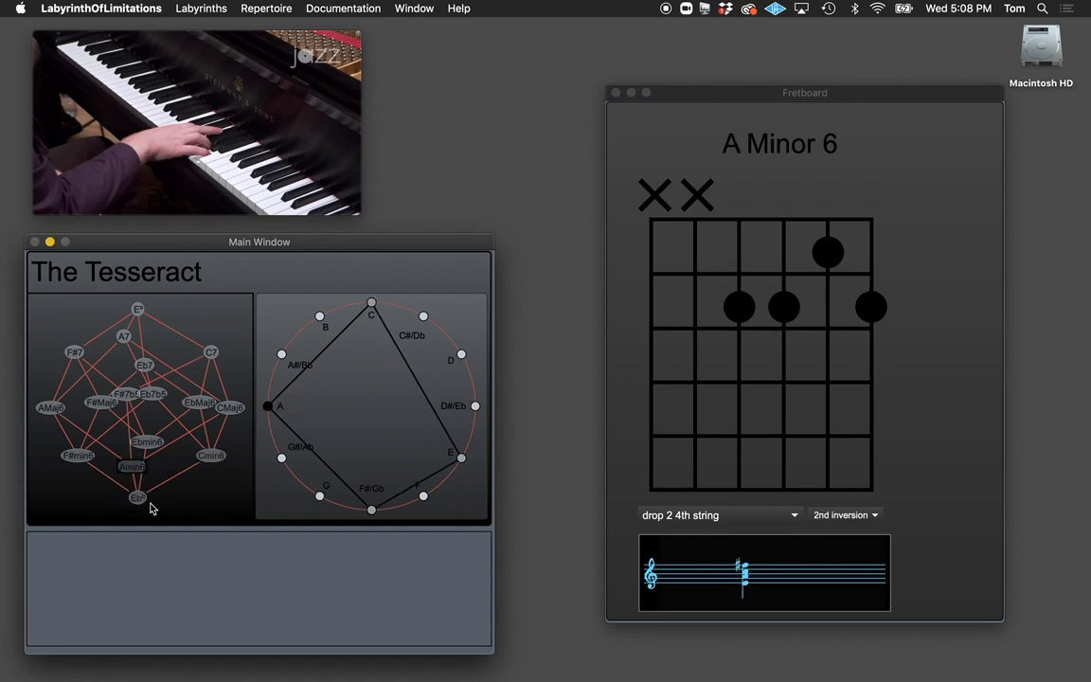
{"action": "left_click", "coordinate": [137, 500]}
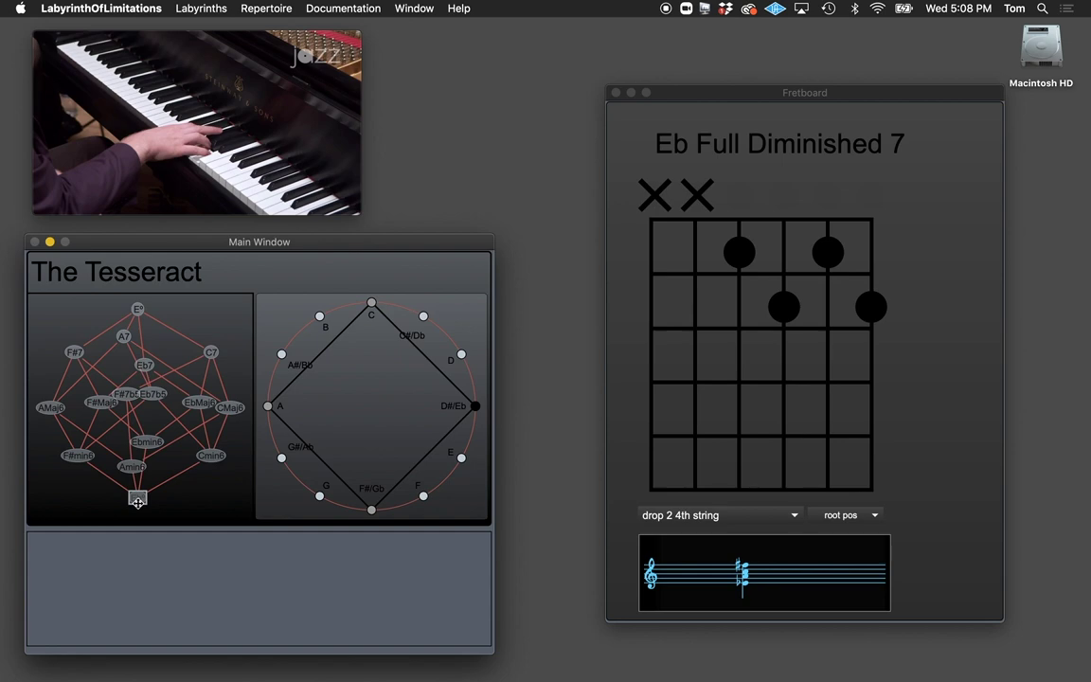
{"action": "left_click", "coordinate": [229, 407]}
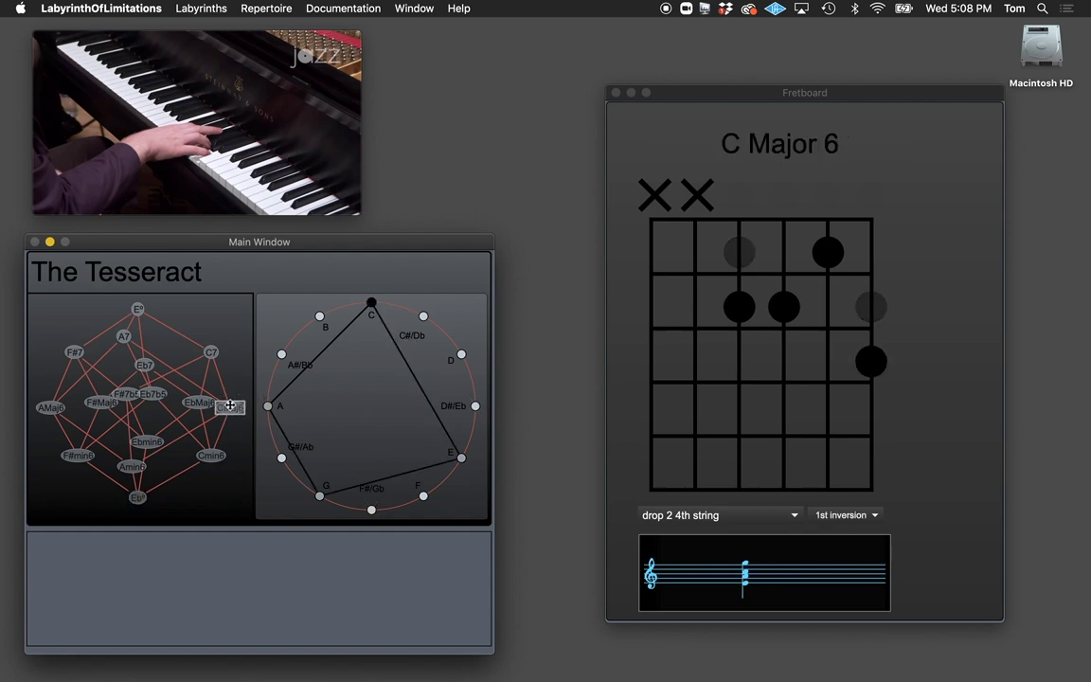
{"action": "left_click", "coordinate": [136, 500]}
Continue the piano excerpt from 00:27 and pause it after the next chord movement, at about 00:30.
{"action": "mouse_move", "coordinate": [119, 161]}
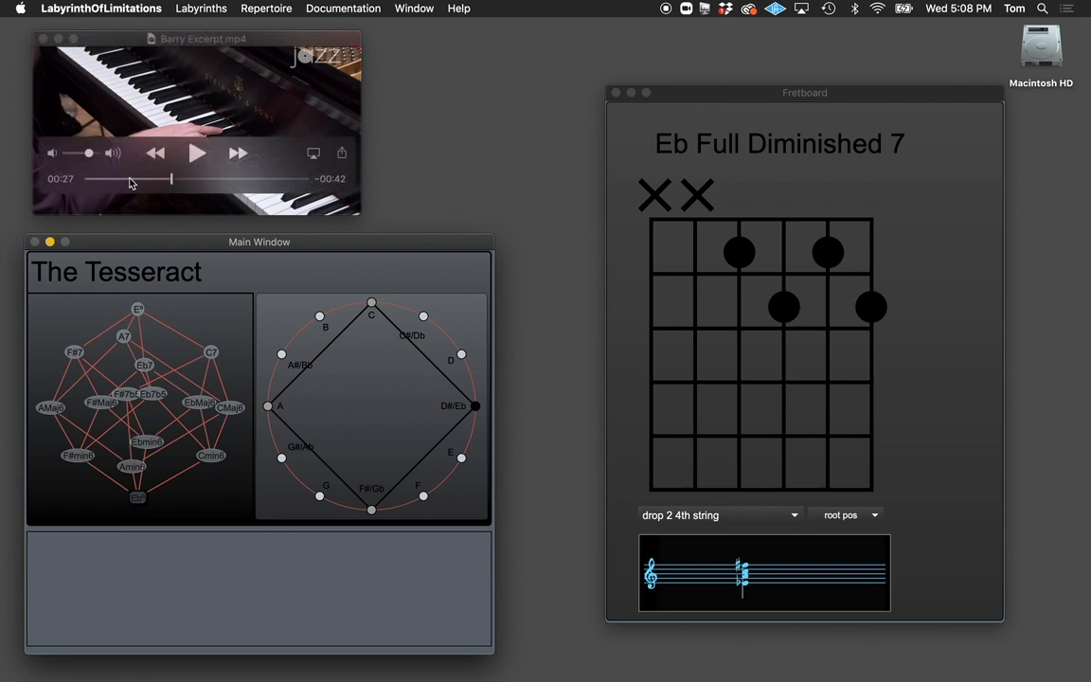
{"action": "left_click", "coordinate": [197, 154]}
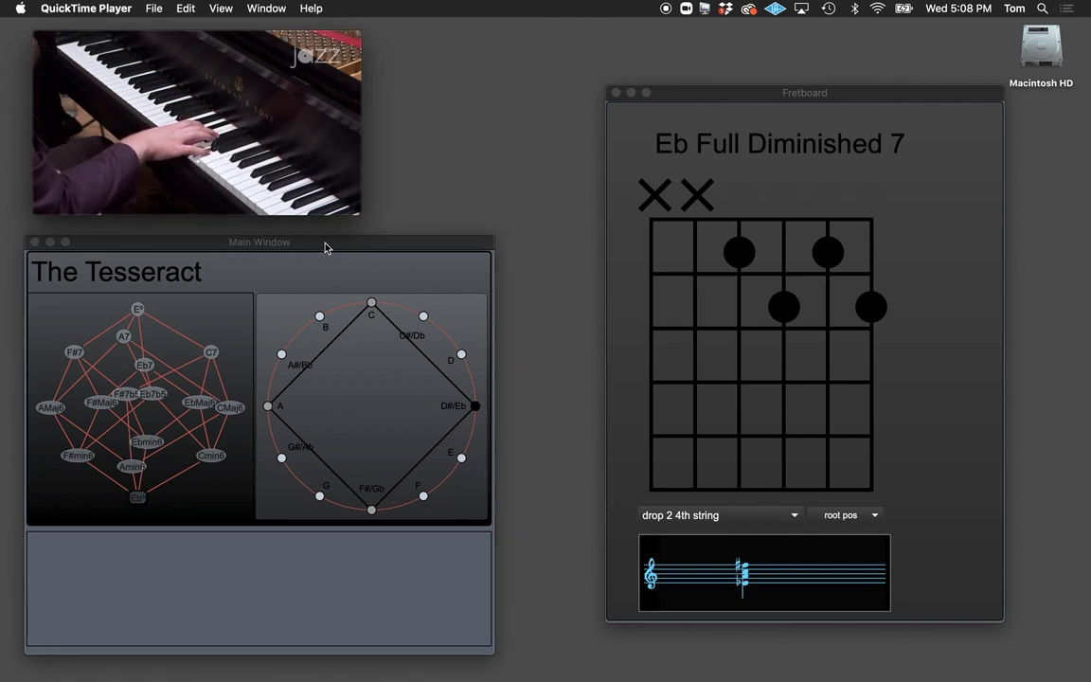
{"action": "mouse_move", "coordinate": [157, 150]}
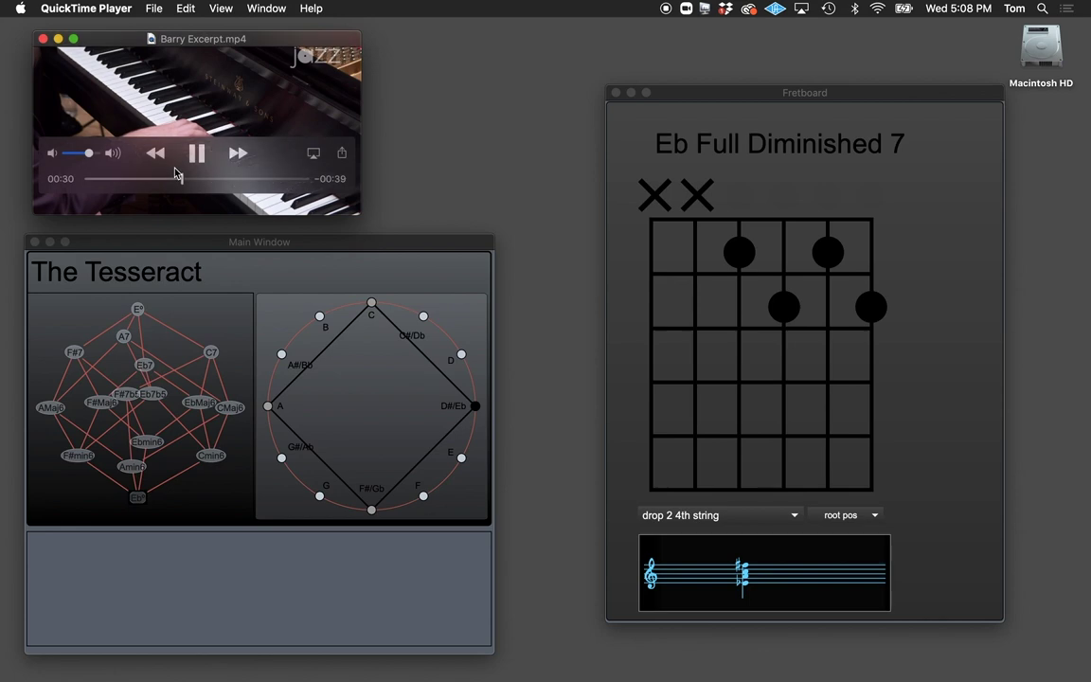
{"action": "left_click", "coordinate": [197, 153]}
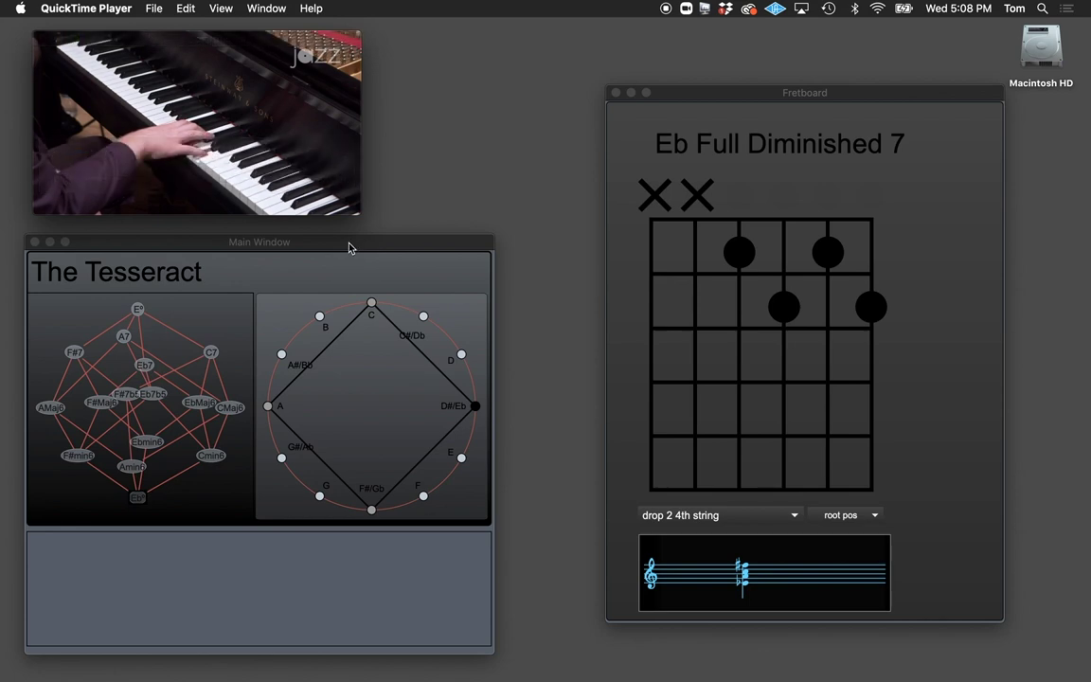
Move from CMaj6 to Eb°, shift to the Eb° Tesseract set, and alternate its upper Eb° node with FMaj6, ending on Eb°.
{"action": "left_click", "coordinate": [229, 407]}
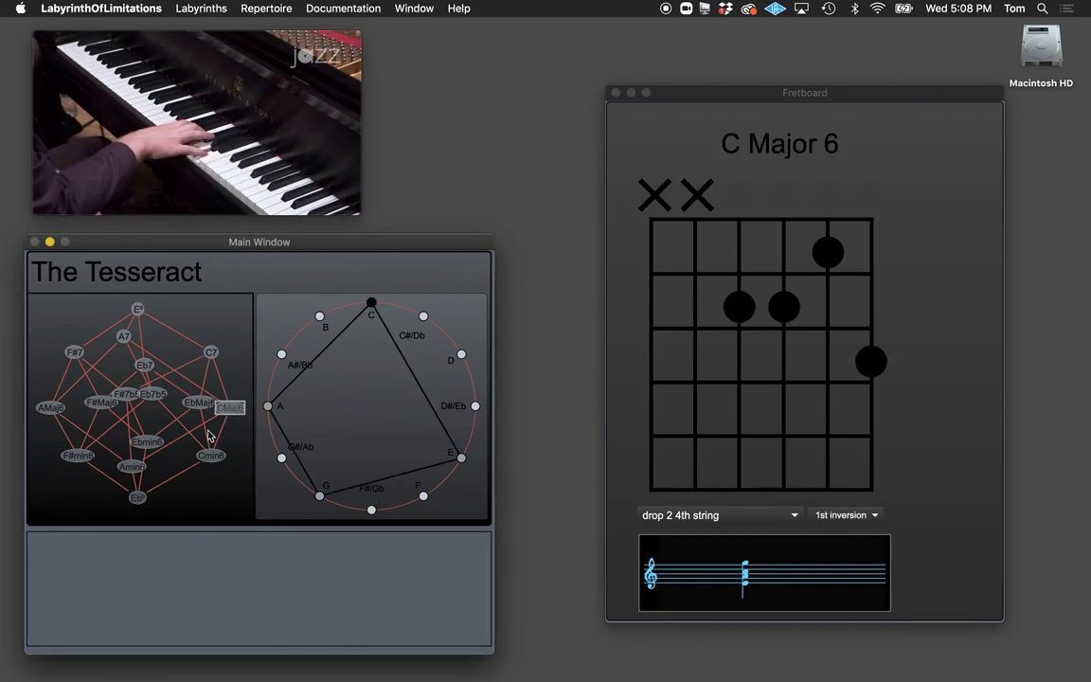
{"action": "left_click", "coordinate": [135, 502]}
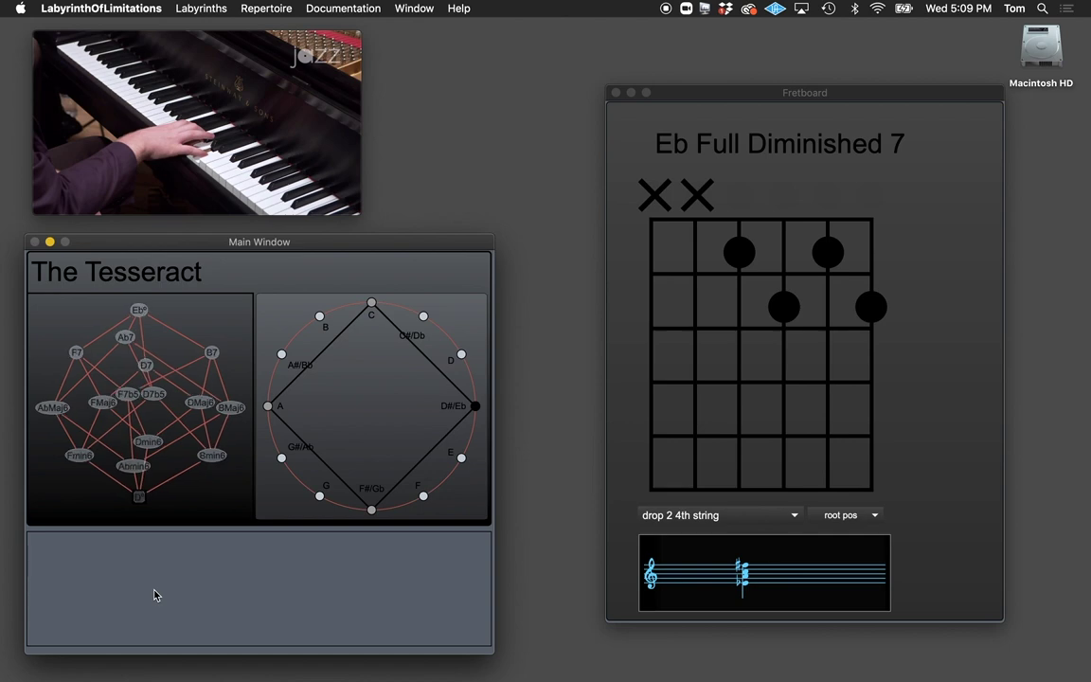
{"action": "left_click", "coordinate": [141, 310]}
{"action": "left_click", "coordinate": [99, 403]}
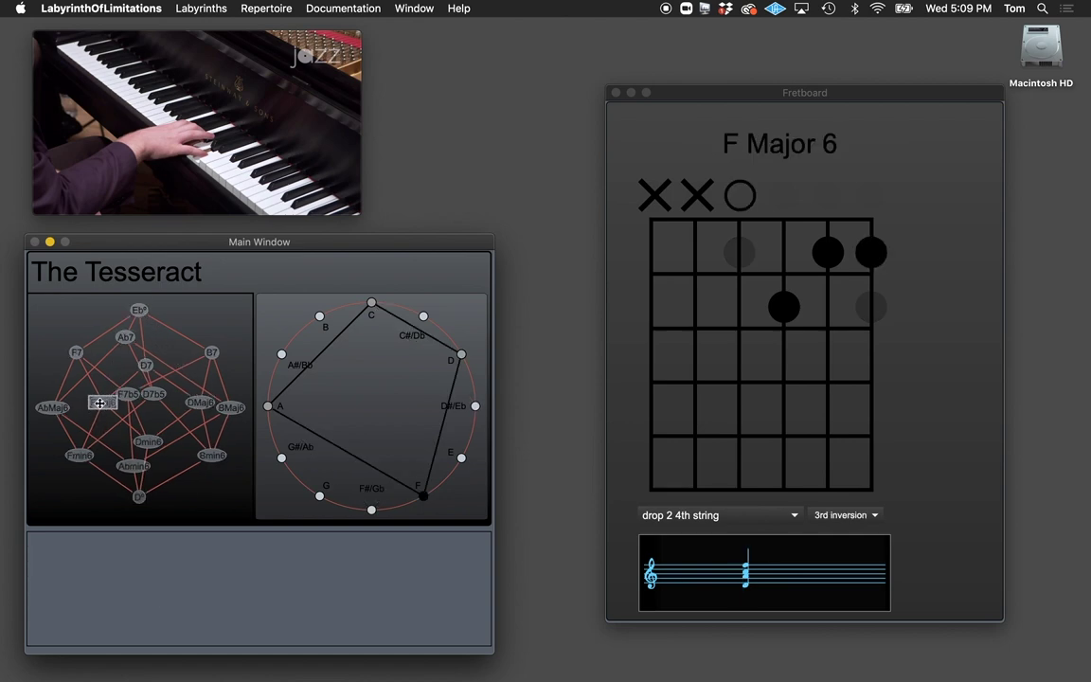
{"action": "left_click_drag", "start_coordinate": [100, 403], "coordinate": [139, 307]}
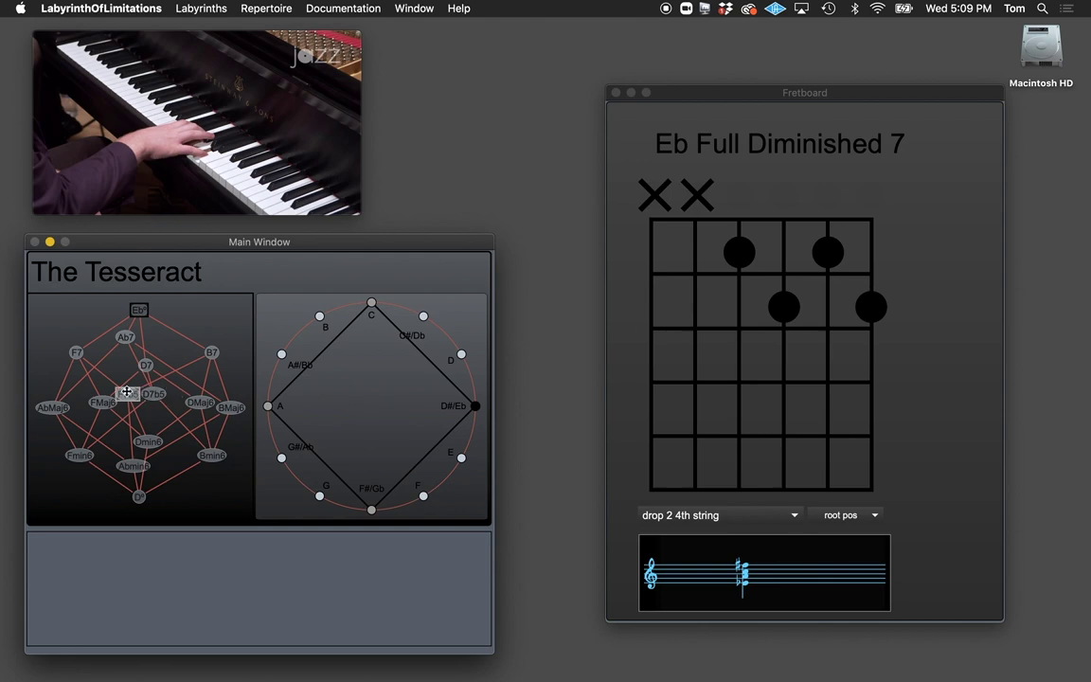
{"action": "left_click", "coordinate": [99, 401]}
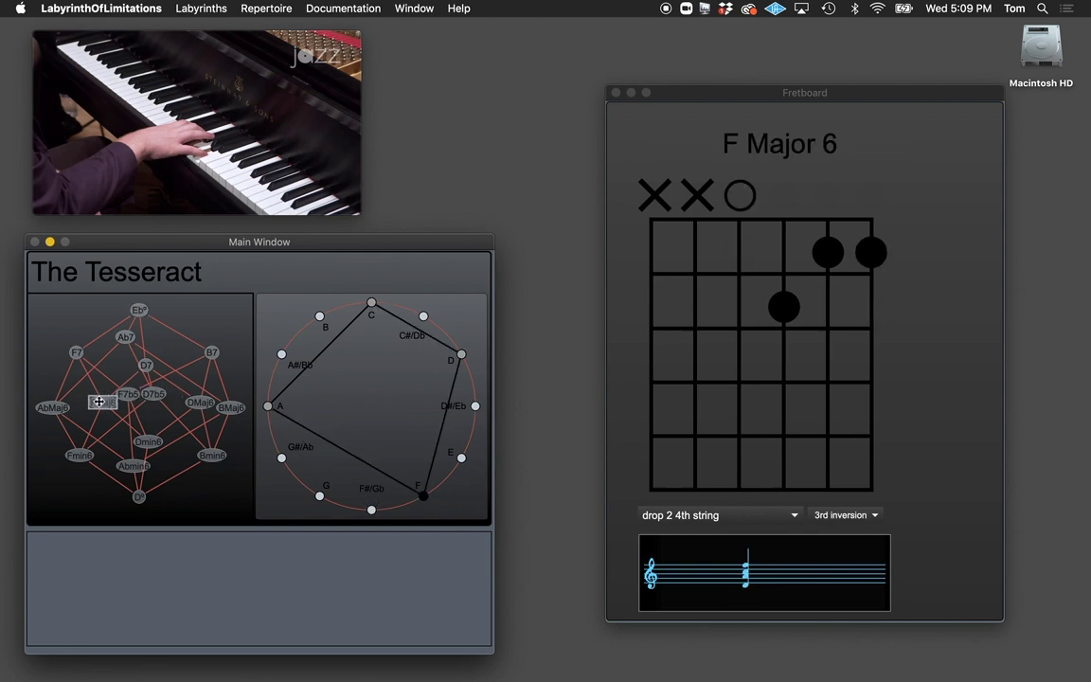
{"action": "left_click_drag", "start_coordinate": [100, 402], "coordinate": [134, 284]}
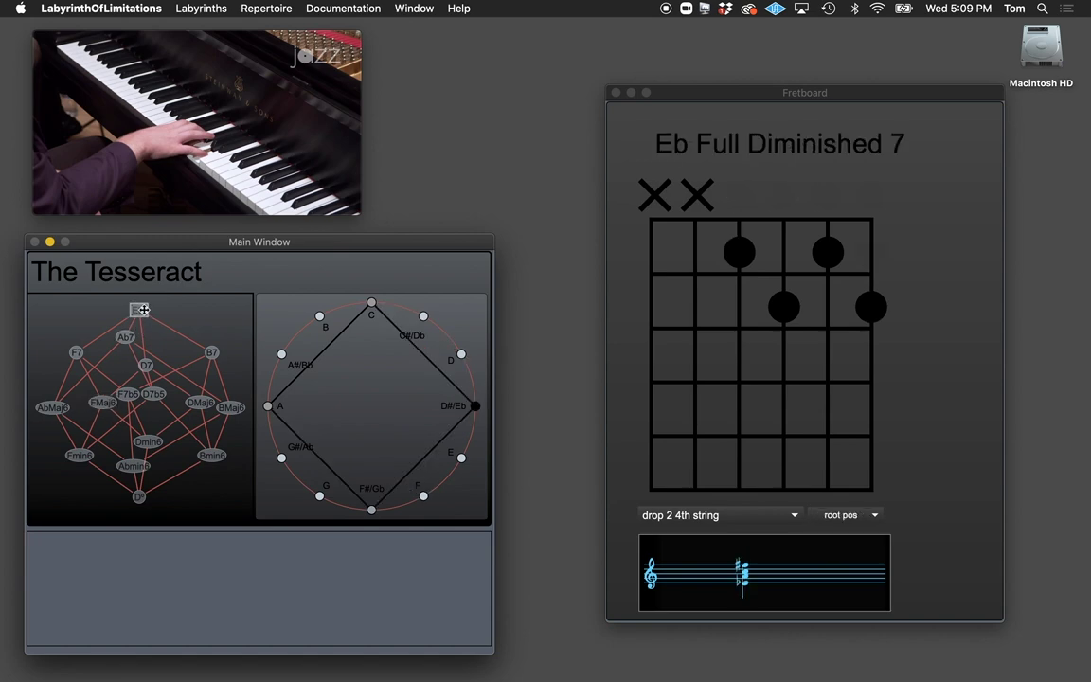
Select CMaj6 in the E° set, and return to the Eb° set to step through FMaj6, D7, FMaj6, F7 and Eb°.
{"action": "left_click", "coordinate": [231, 407]}
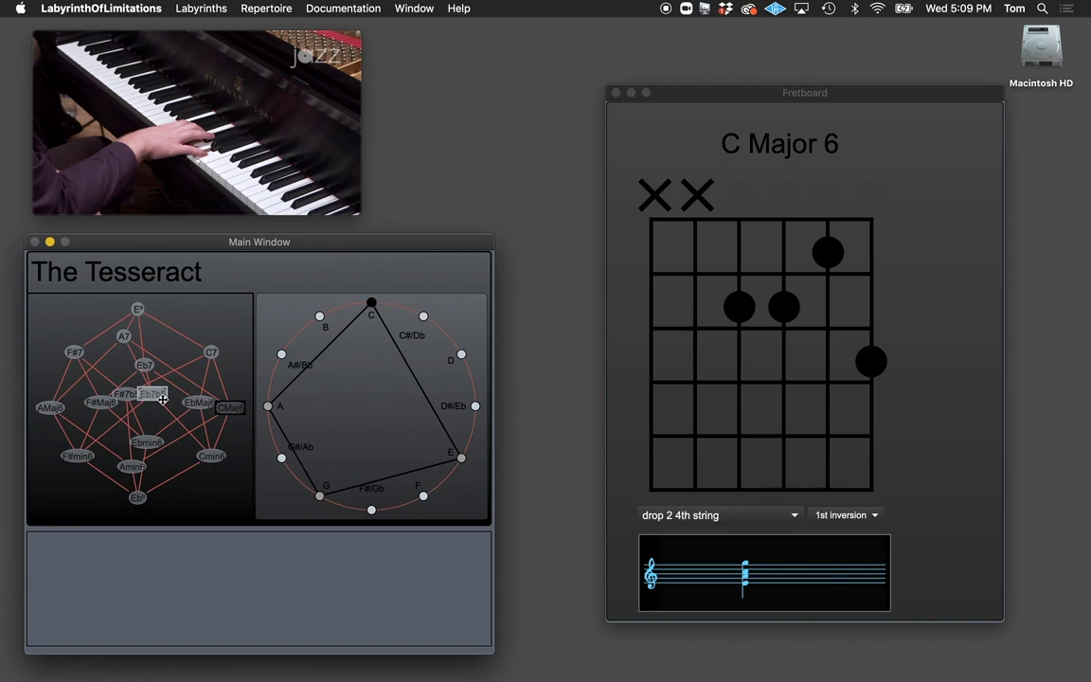
{"action": "left_click", "coordinate": [98, 402]}
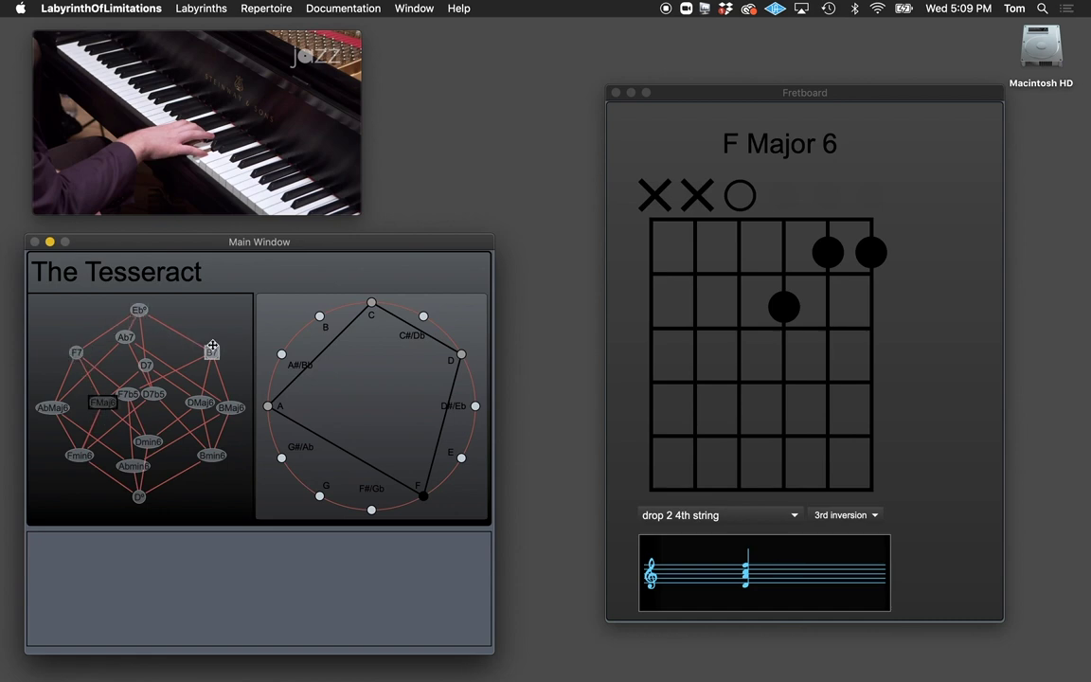
{"action": "left_click", "coordinate": [144, 368]}
{"action": "left_click", "coordinate": [103, 402]}
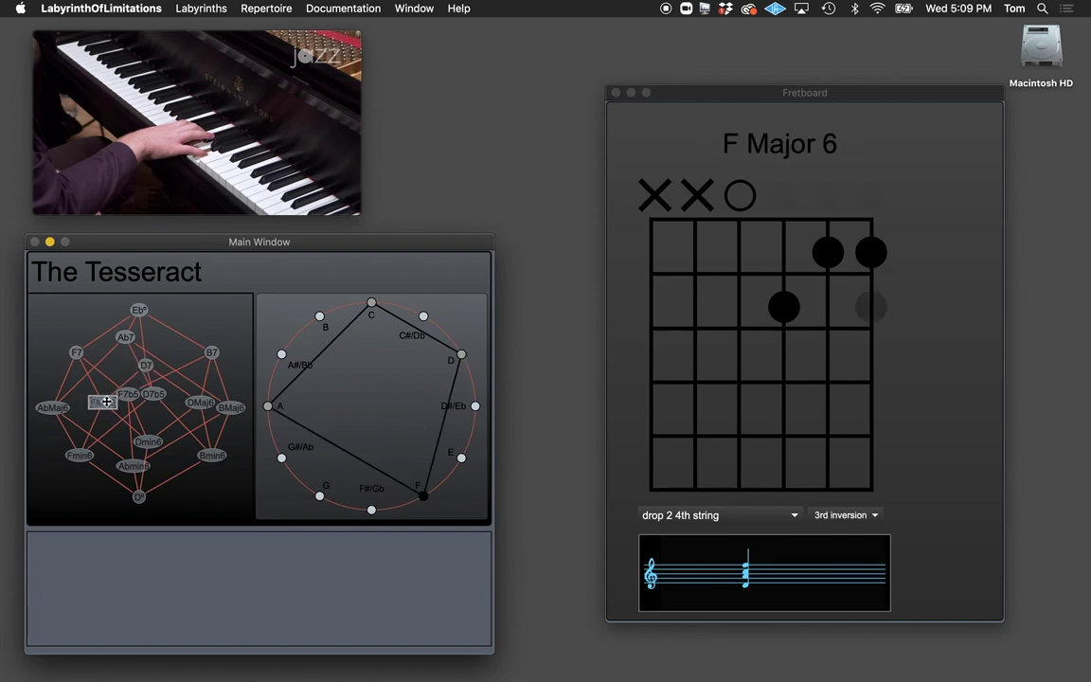
{"action": "left_click", "coordinate": [76, 353]}
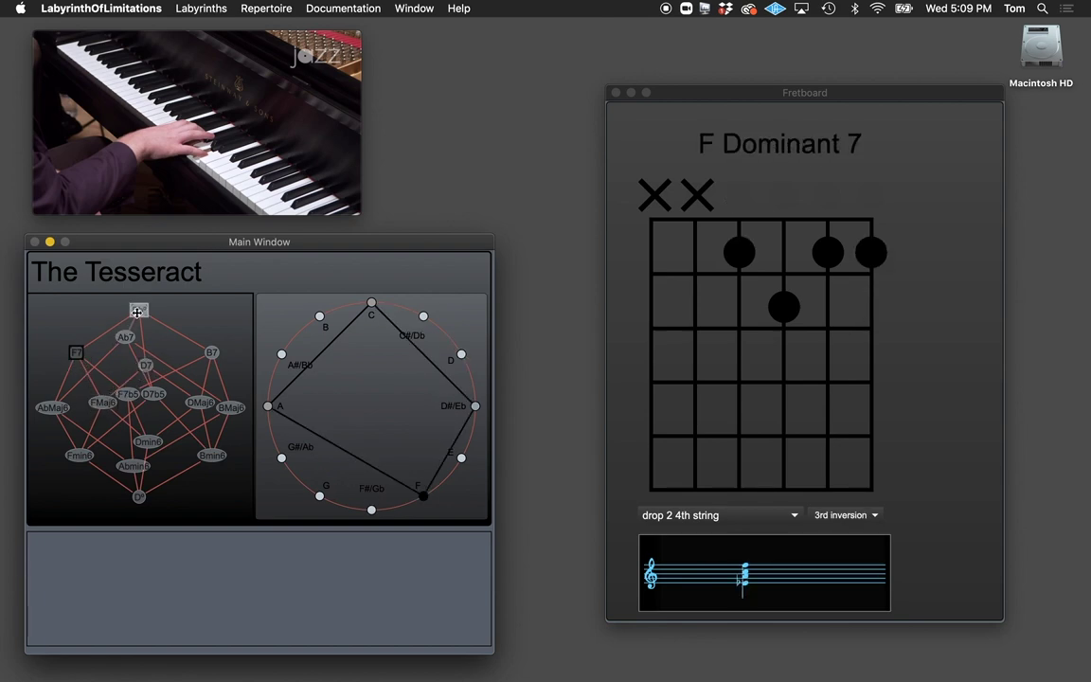
{"action": "left_click", "coordinate": [137, 311]}
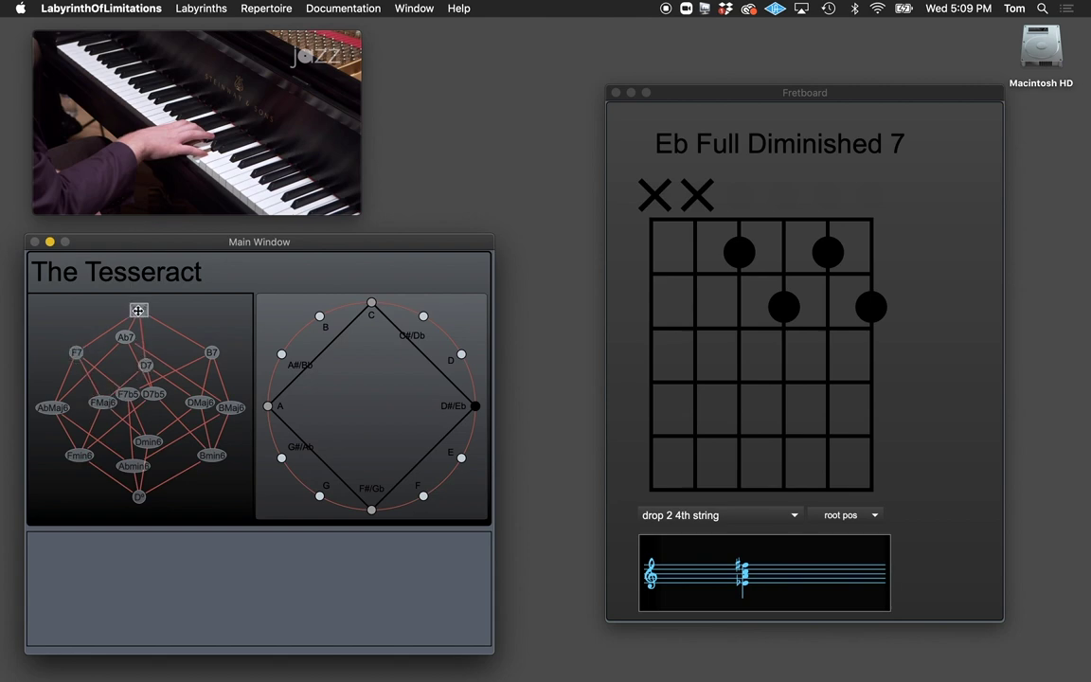
Repeat the path from D7 through FMaj6 and F7 to the upper Eb° node of the Eb° set.
{"action": "left_click", "coordinate": [146, 365]}
{"action": "left_click", "coordinate": [102, 401]}
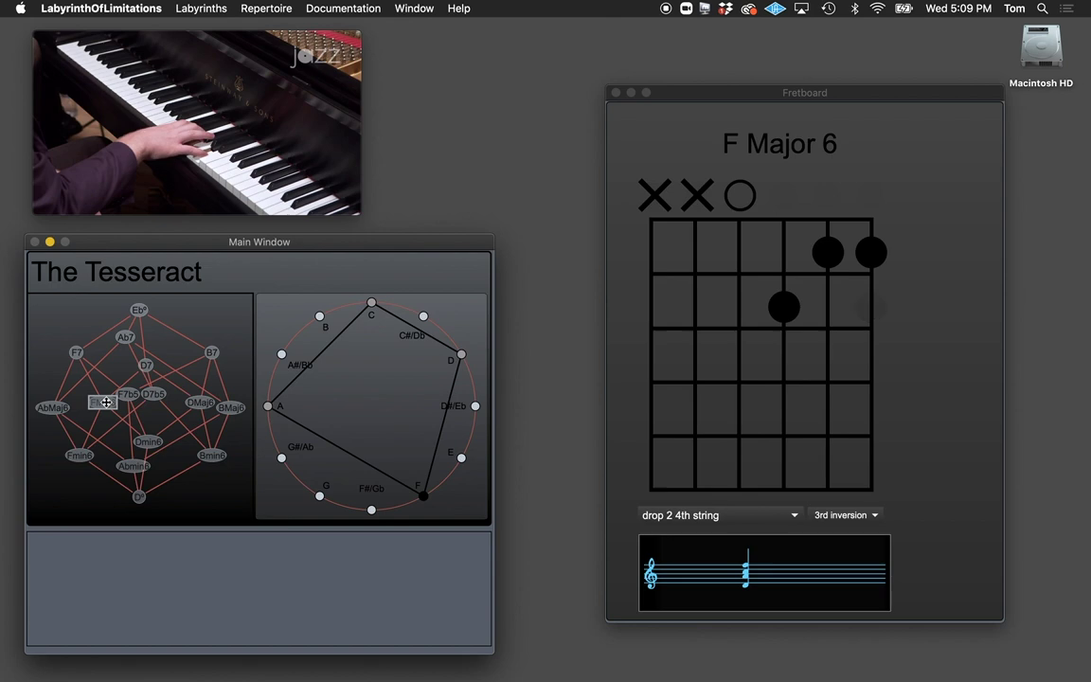
{"action": "left_click", "coordinate": [76, 352]}
{"action": "left_click", "coordinate": [138, 310]}
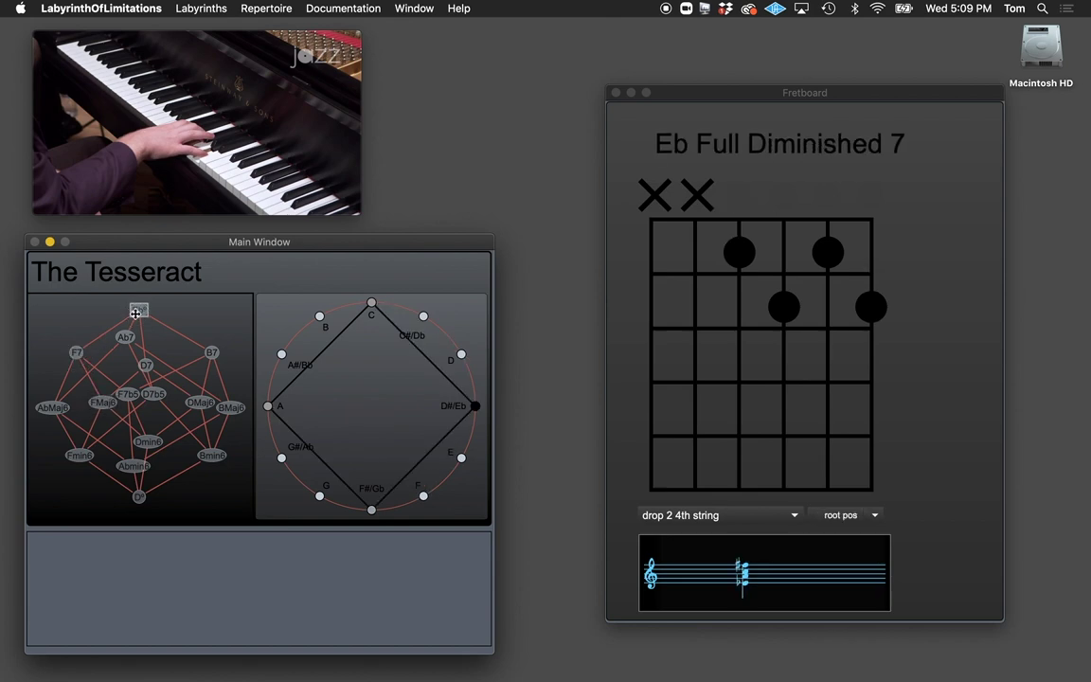
Transpose the Tesseract up to the E° set and move from its lower Eb° node through Cmin6 and CMaj6 back to Eb°.
{"action": "left_click", "coordinate": [137, 312]}
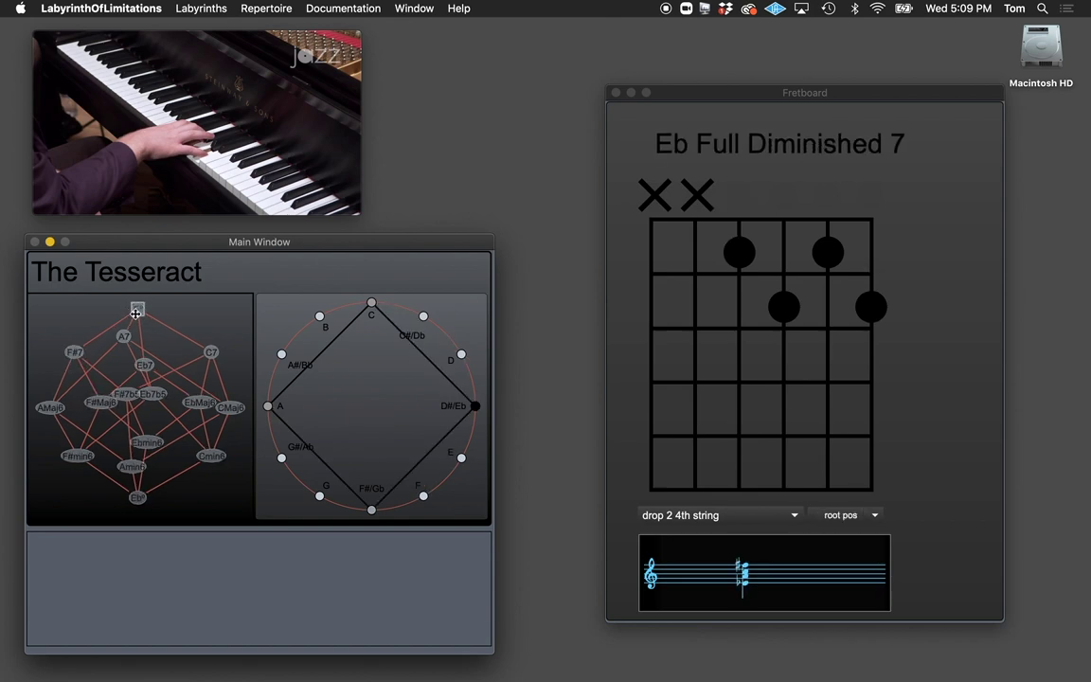
{"action": "left_click", "coordinate": [134, 496]}
{"action": "left_click", "coordinate": [118, 421]}
{"action": "left_click", "coordinate": [212, 455]}
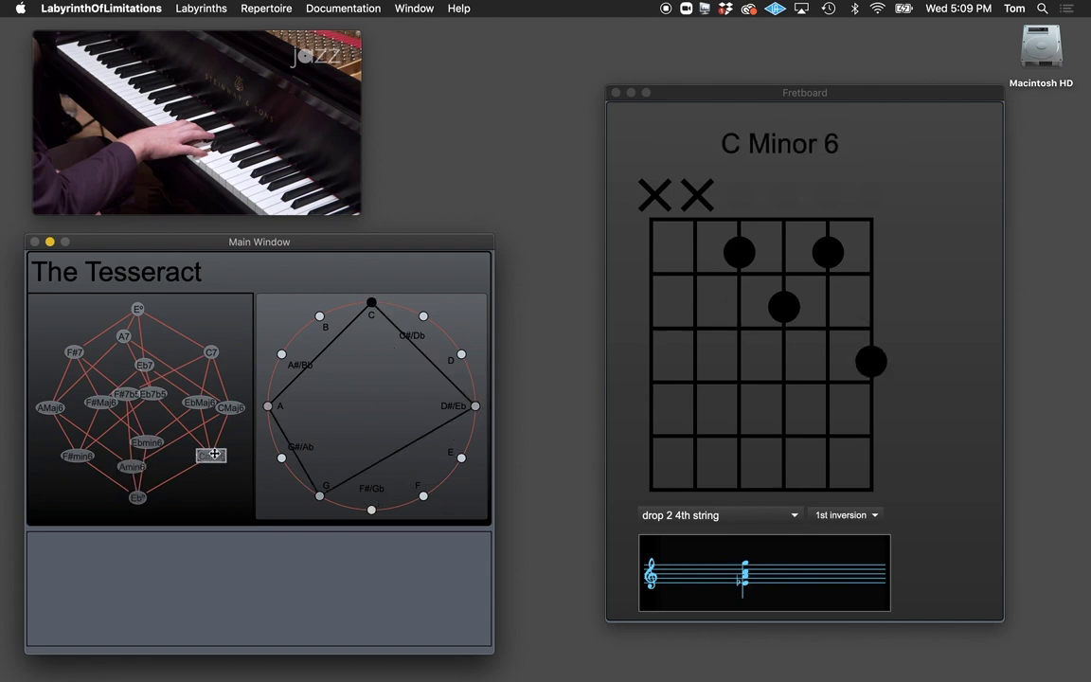
{"action": "left_click", "coordinate": [229, 407]}
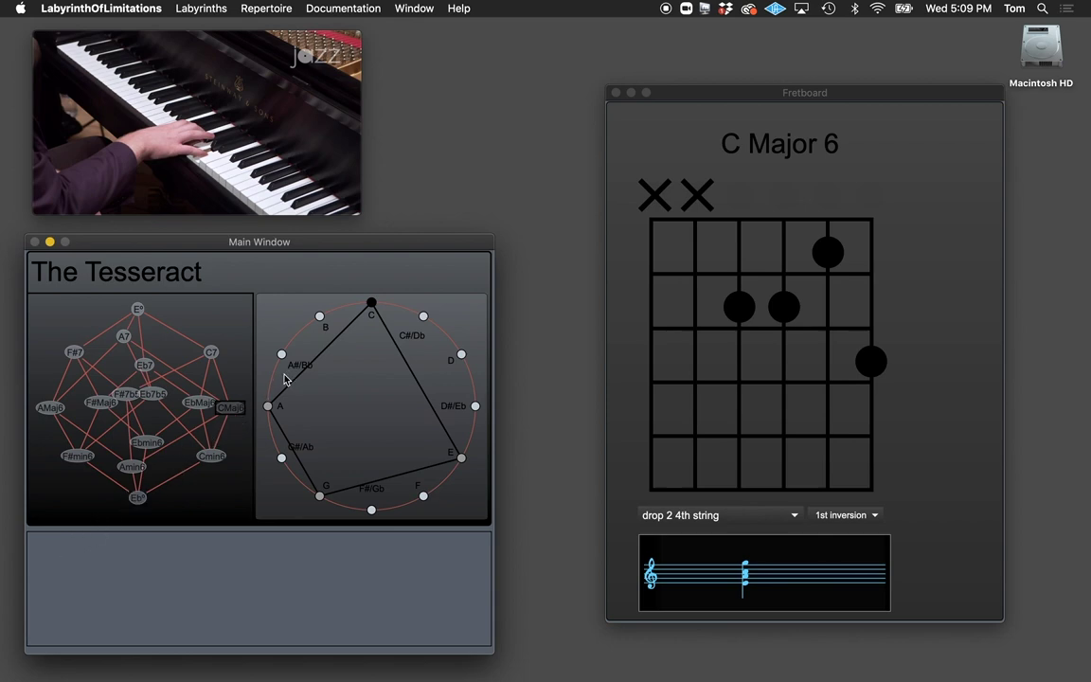
{"action": "left_click", "coordinate": [137, 496]}
Move from B7 of the Eb° set to F#min6 of the E° set, and return to B7 in the Eb° set.
{"action": "left_click", "coordinate": [209, 357]}
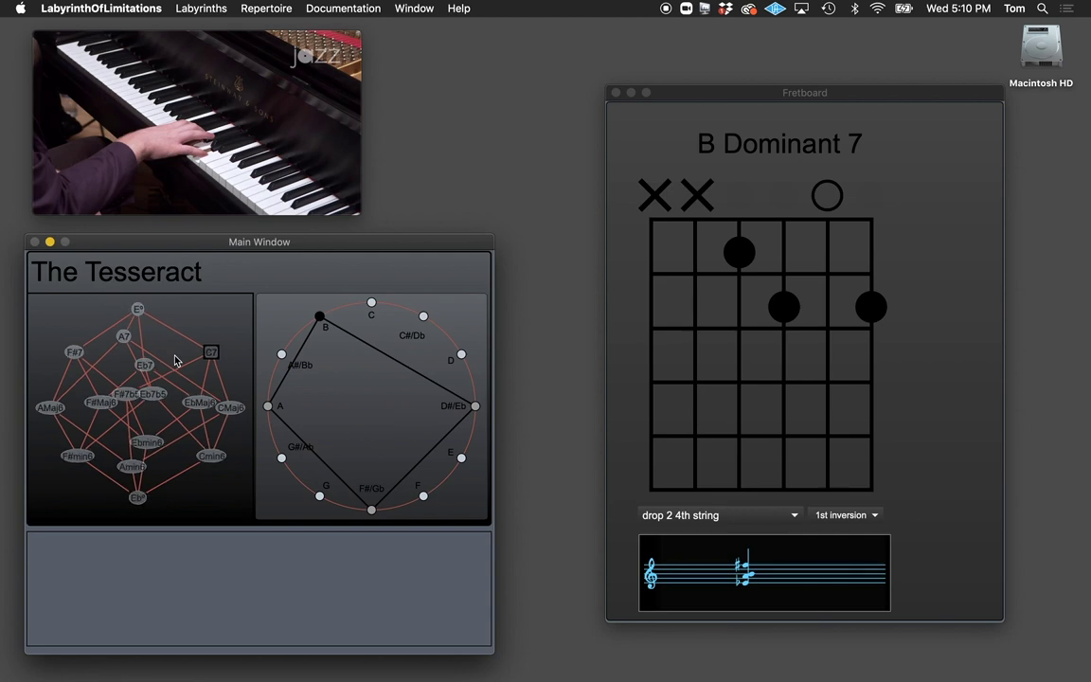
{"action": "left_click", "coordinate": [65, 454]}
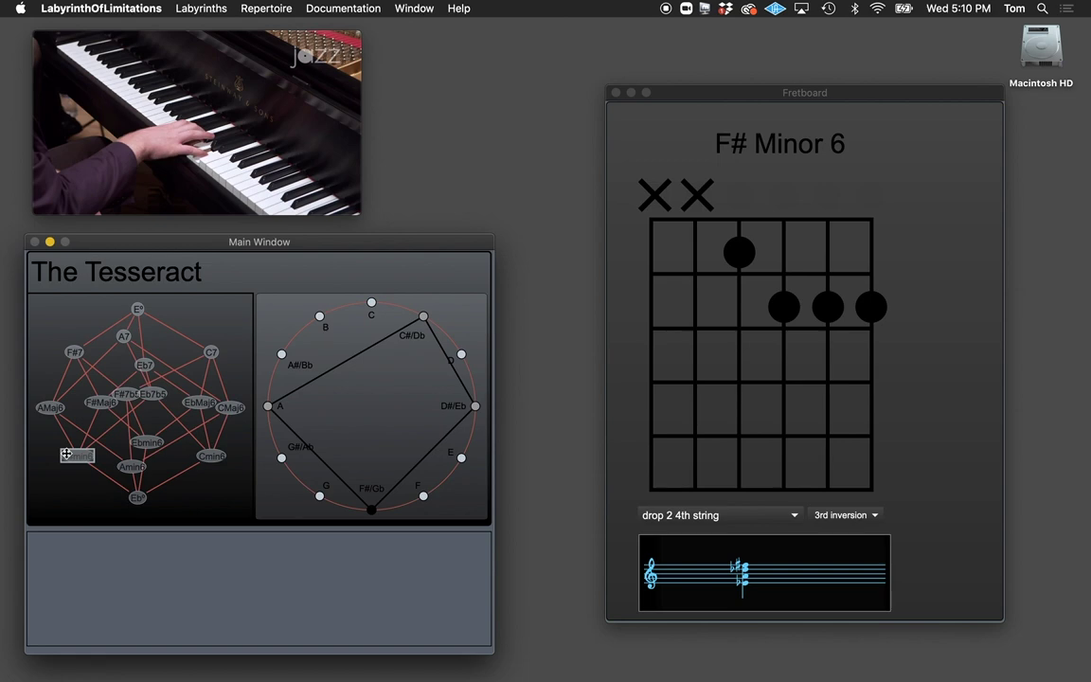
{"action": "left_click_drag", "start_coordinate": [67, 455], "coordinate": [149, 413]}
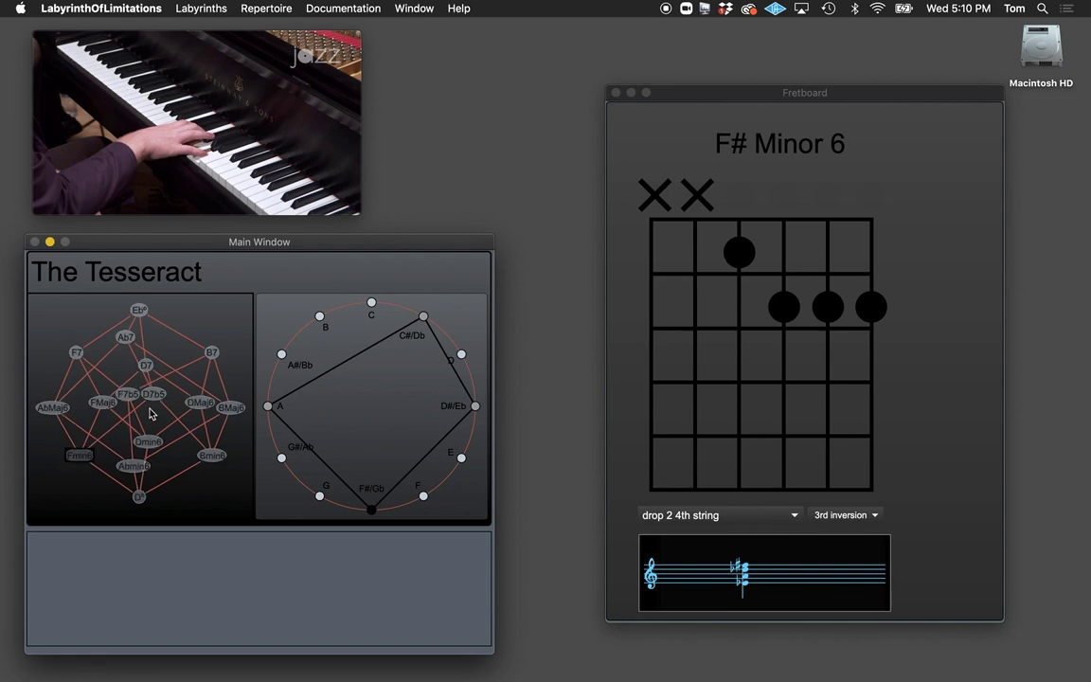
{"action": "left_click", "coordinate": [213, 353]}
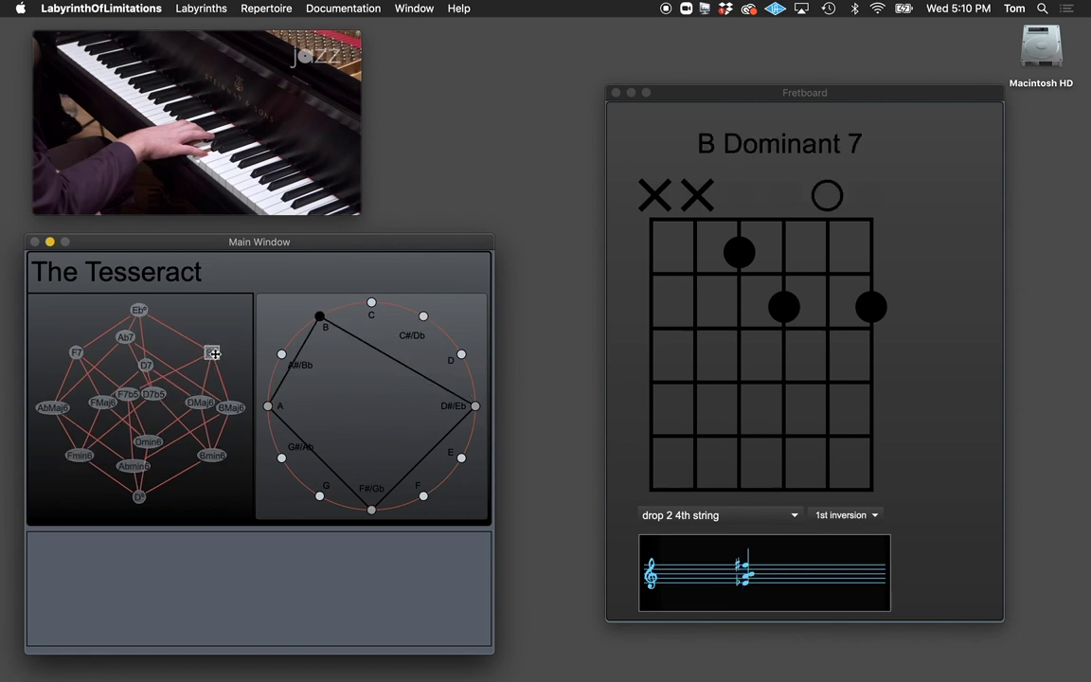
Alternate between F7 and B7 in the Eb° set, moving from each one to the upper Eb° node and back, finishing on B7.
{"action": "left_click", "coordinate": [74, 352]}
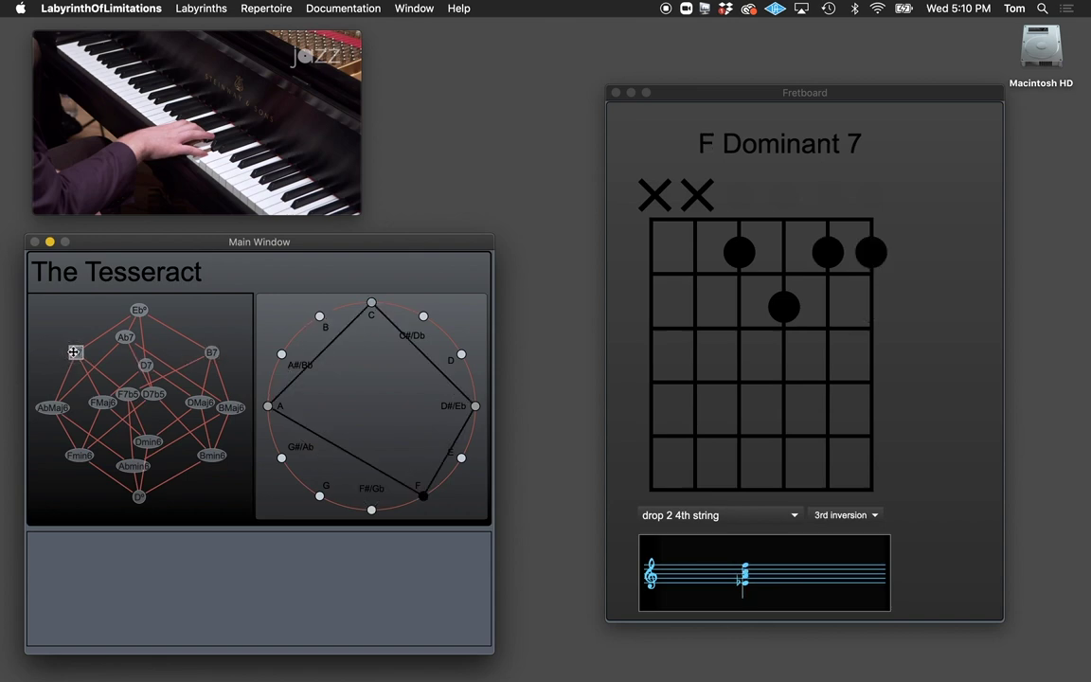
{"action": "left_click", "coordinate": [212, 352]}
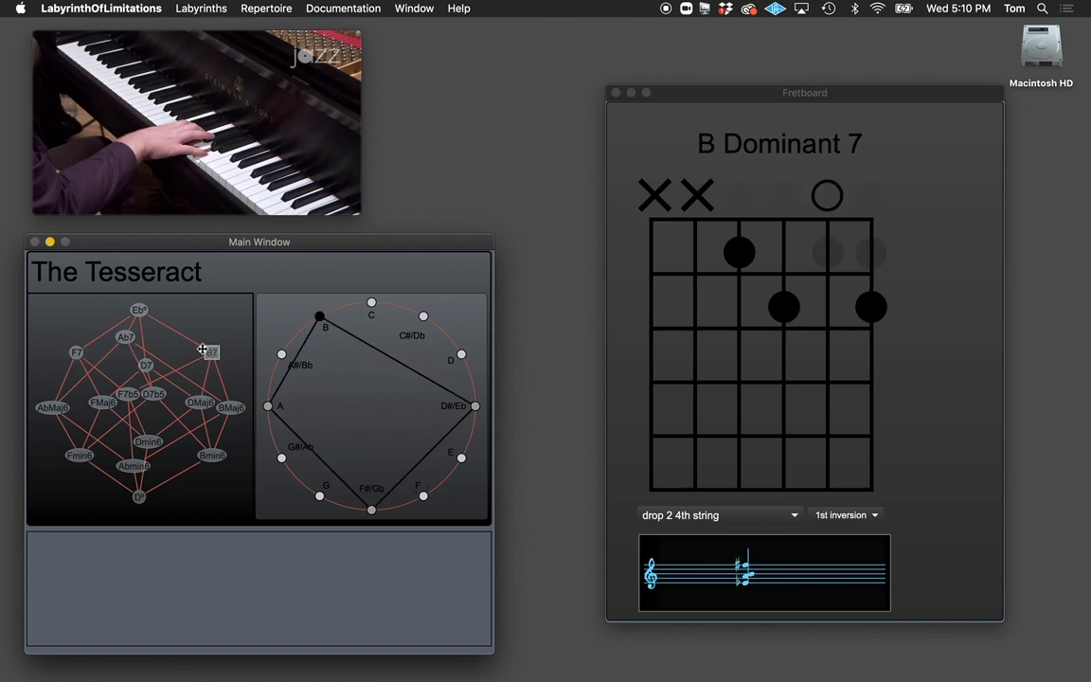
{"action": "left_click", "coordinate": [75, 352]}
{"action": "left_click", "coordinate": [139, 310]}
{"action": "left_click", "coordinate": [75, 352]}
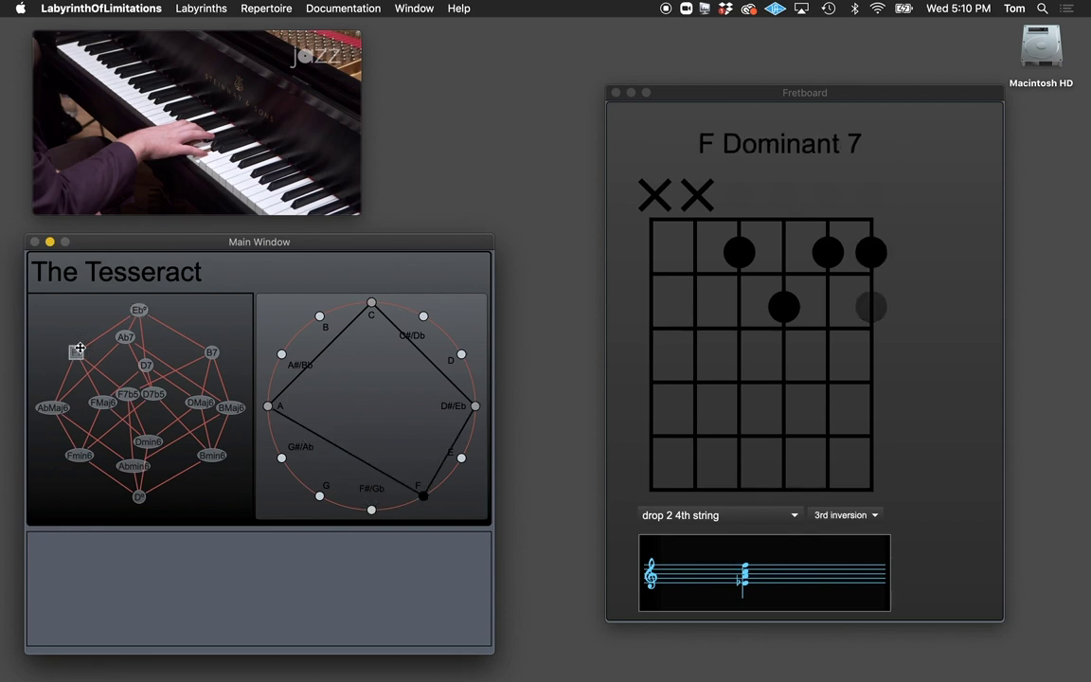
{"action": "left_click", "coordinate": [212, 352]}
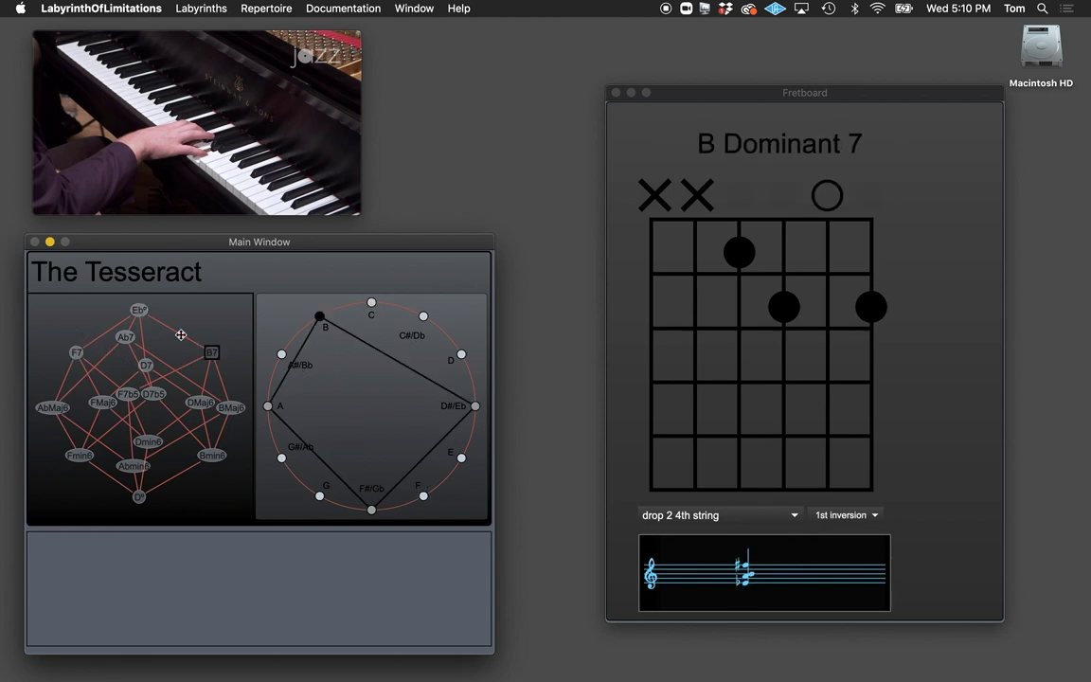
{"action": "left_click", "coordinate": [139, 309]}
{"action": "left_click", "coordinate": [212, 352]}
Play the Barry Excerpt video from 00:31 and pause it at 00:50.
{"action": "mouse_move", "coordinate": [129, 206]}
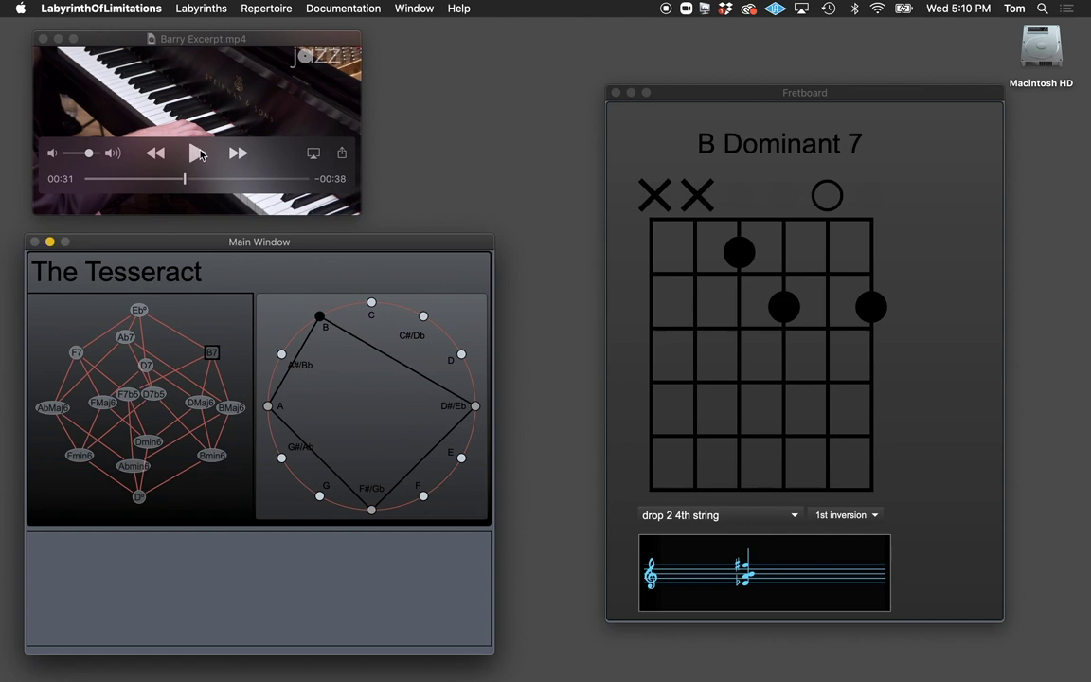
{"action": "left_click", "coordinate": [197, 154]}
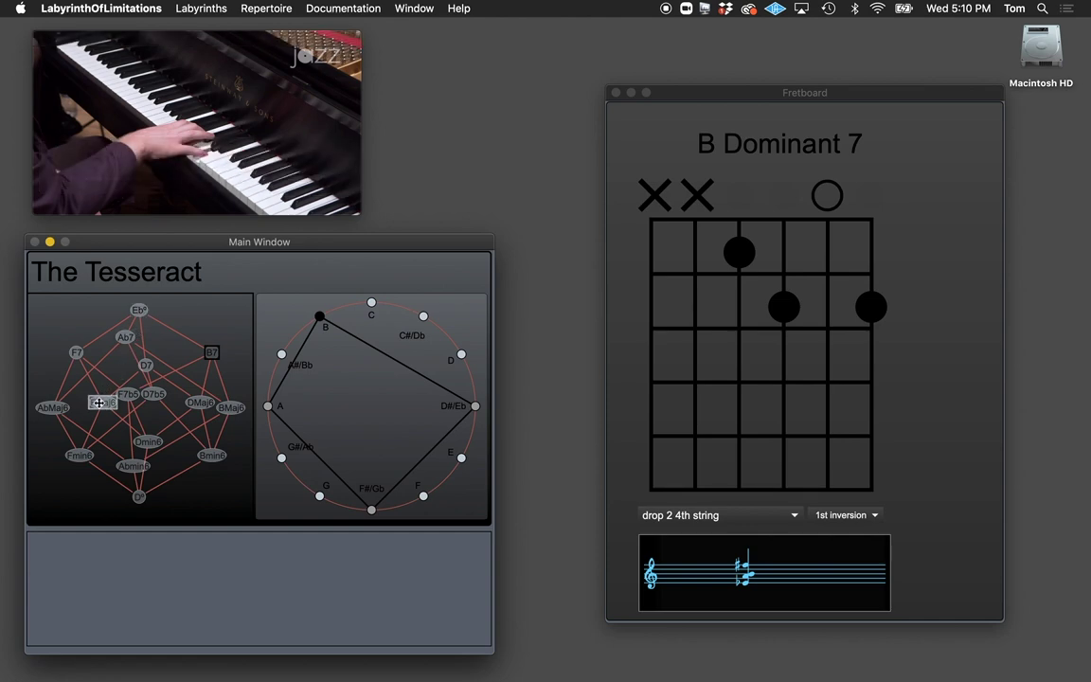
{"action": "left_click", "coordinate": [201, 163]}
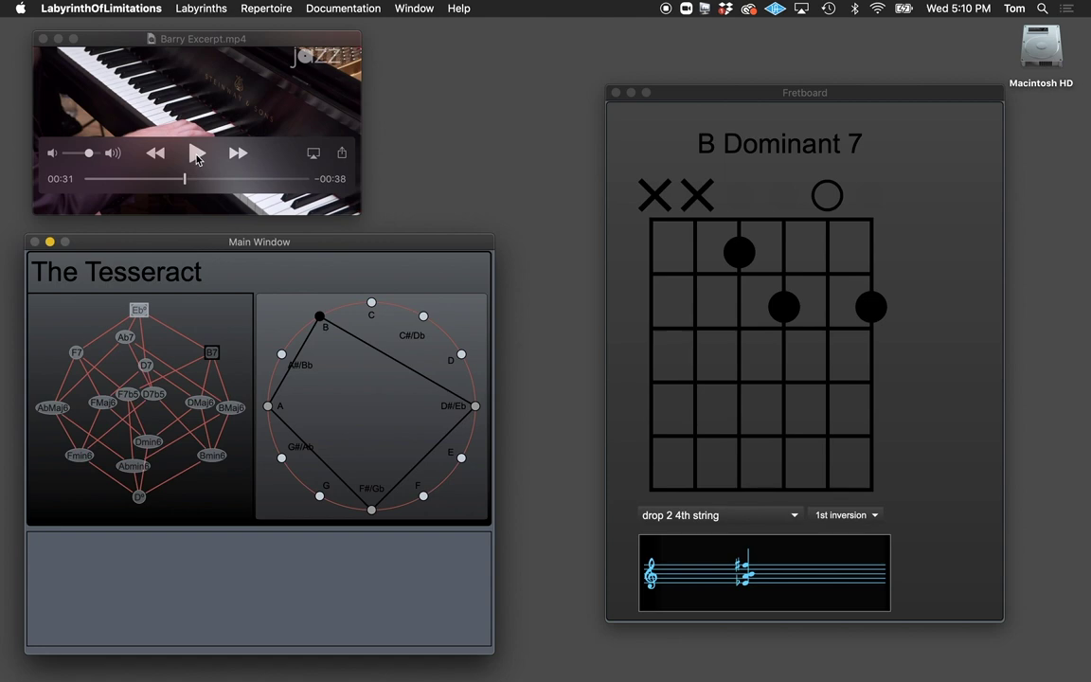
{"action": "left_click", "coordinate": [197, 155]}
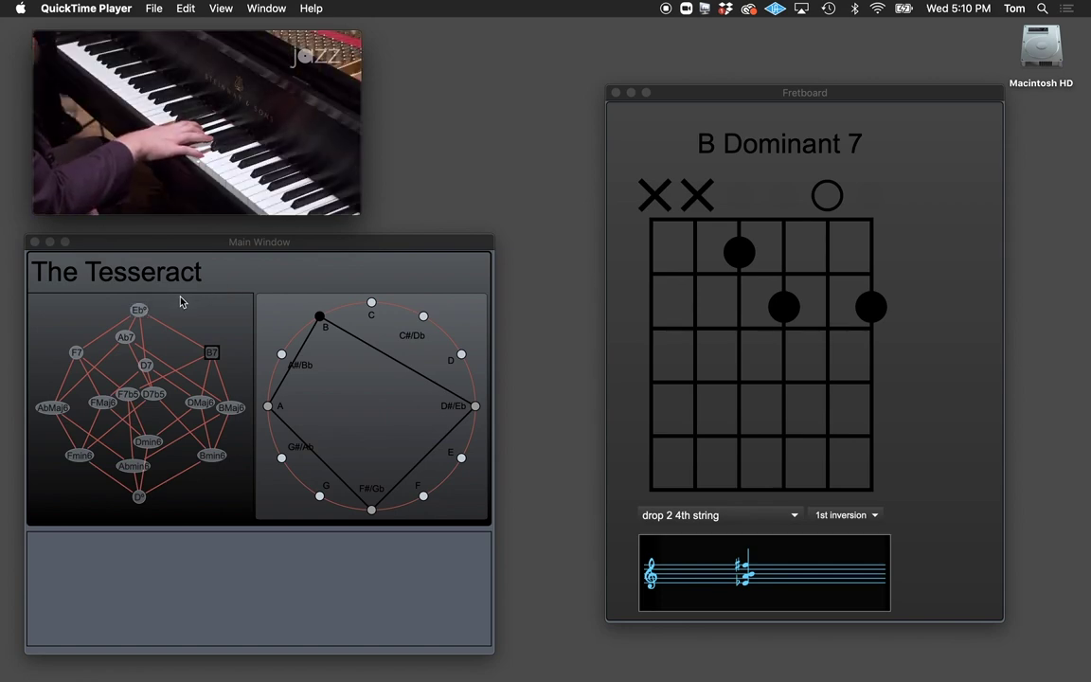
{"action": "left_click", "coordinate": [196, 152]}
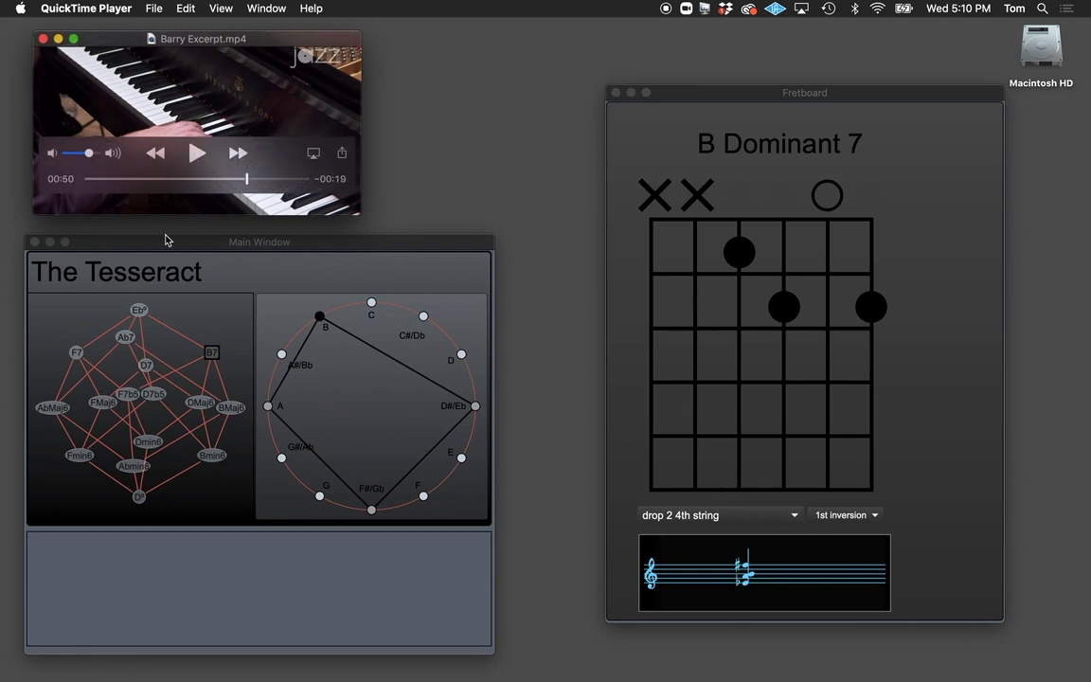
Alternate between the upper Eb° node and F7b5 three times, finishing on Eb°.
{"action": "left_click", "coordinate": [140, 307]}
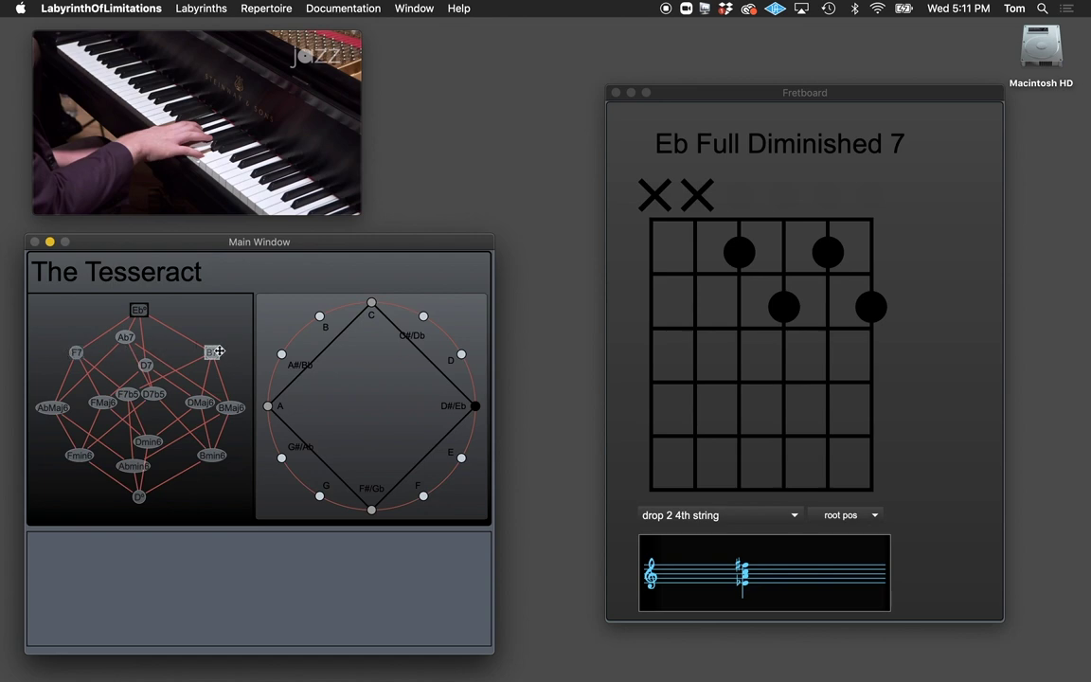
{"action": "left_click", "coordinate": [128, 392]}
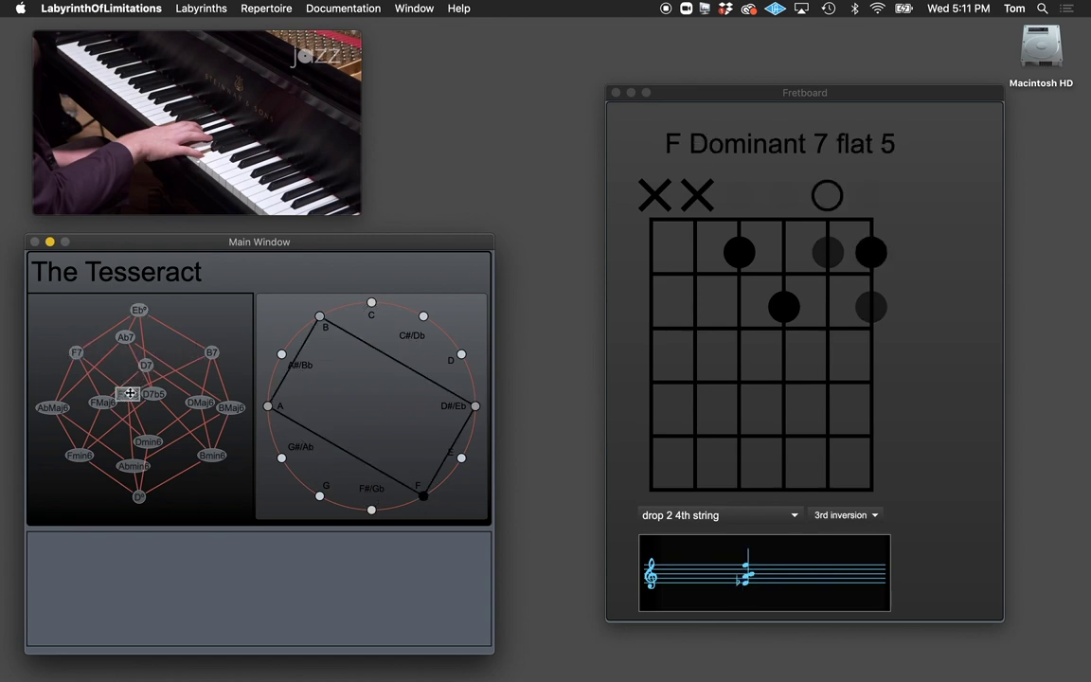
{"action": "left_click", "coordinate": [140, 309]}
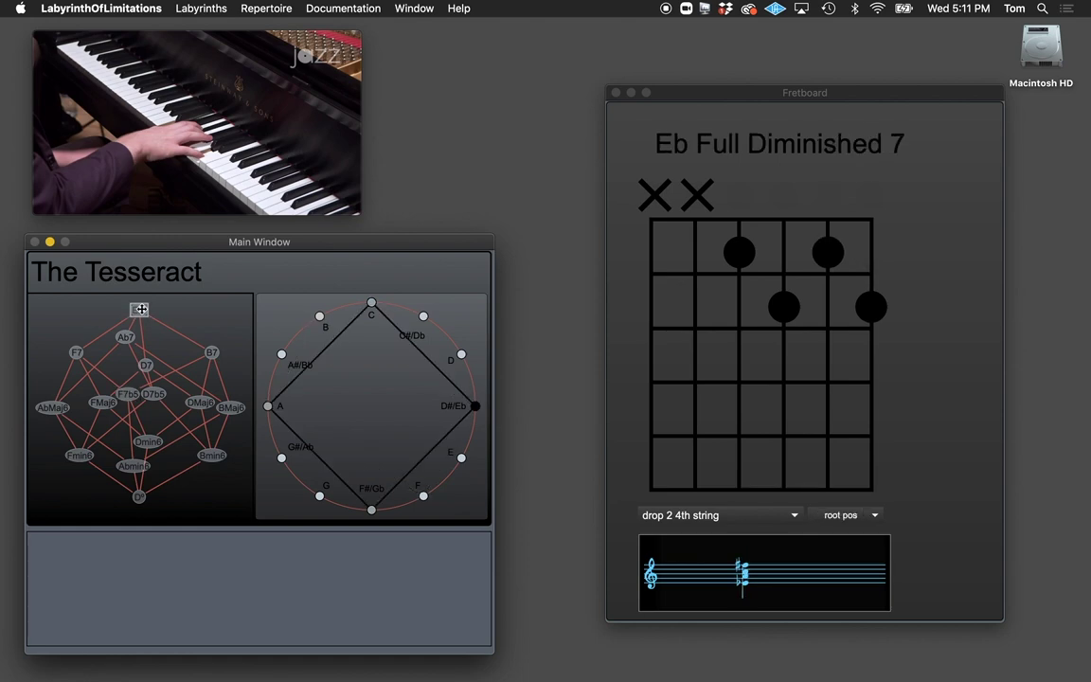
{"action": "left_click", "coordinate": [128, 392]}
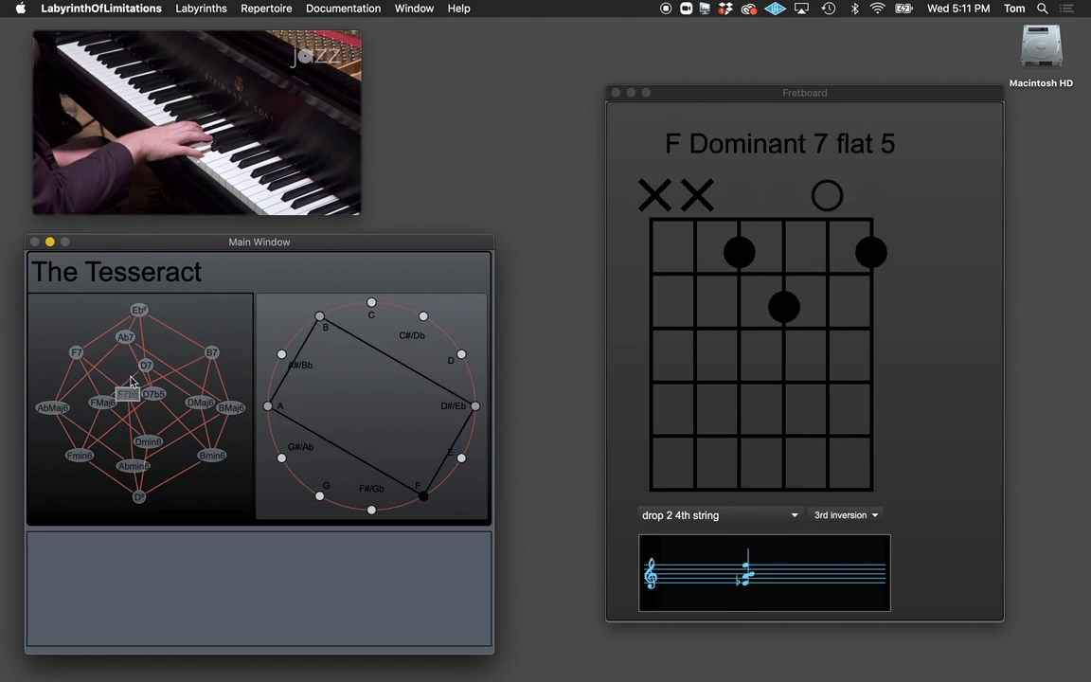
{"action": "left_click", "coordinate": [138, 309]}
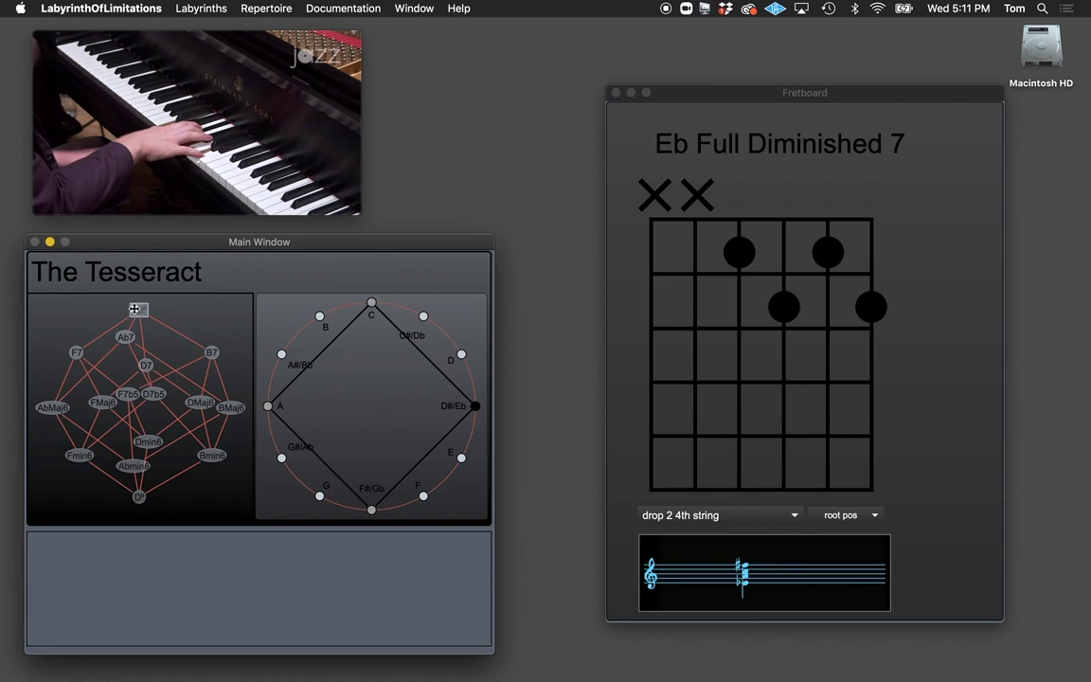
{"action": "left_click", "coordinate": [127, 391]}
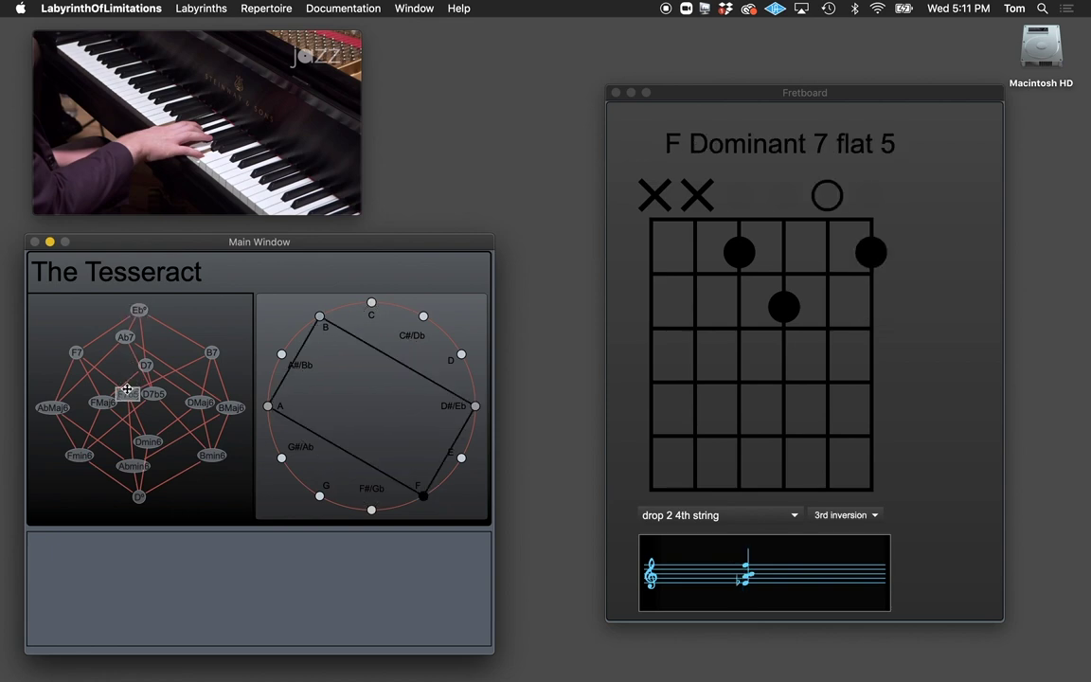
{"action": "left_click", "coordinate": [138, 310]}
Resume the Barry Excerpt video from 00:50 and pause it at 00:59.
{"action": "mouse_move", "coordinate": [161, 186]}
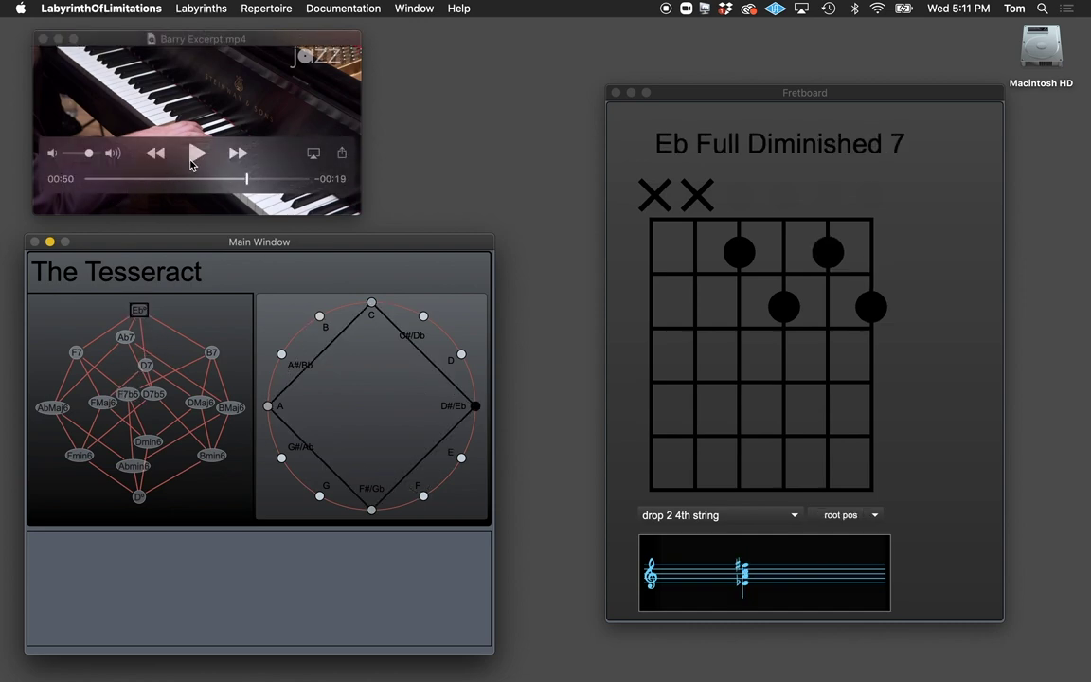
{"action": "left_click", "coordinate": [192, 157]}
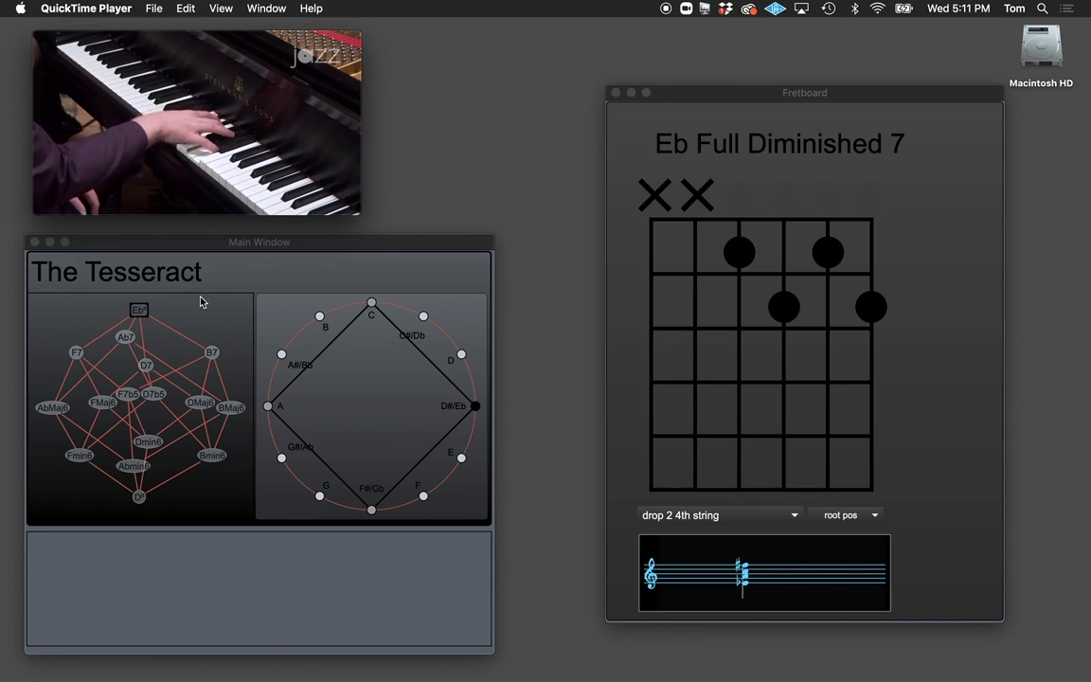
{"action": "mouse_move", "coordinate": [193, 166]}
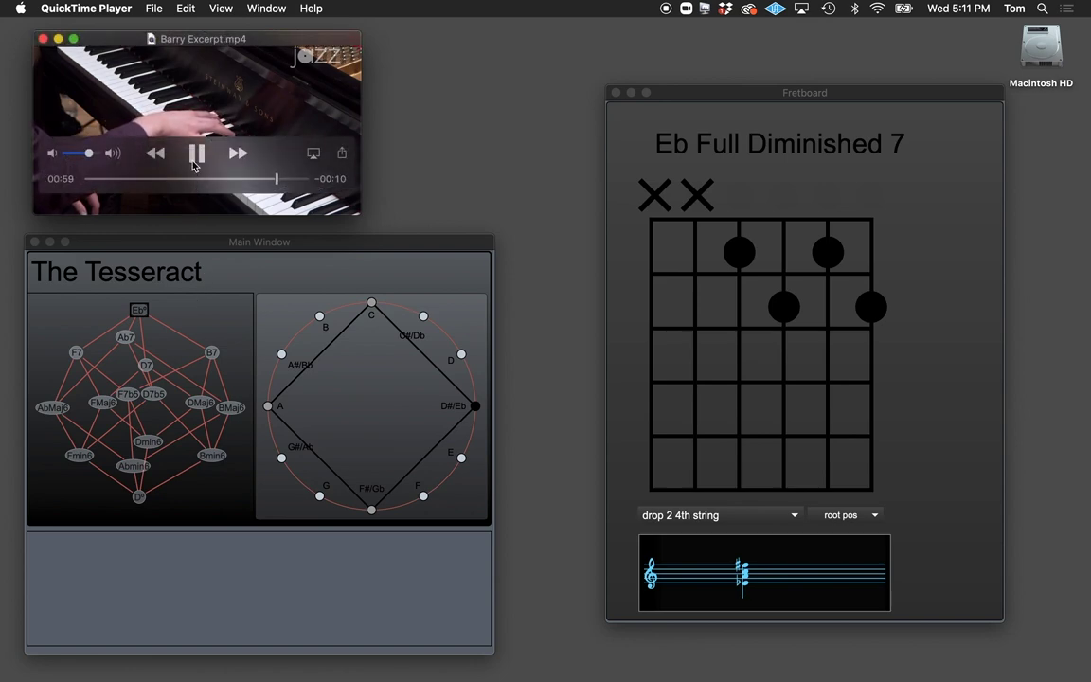
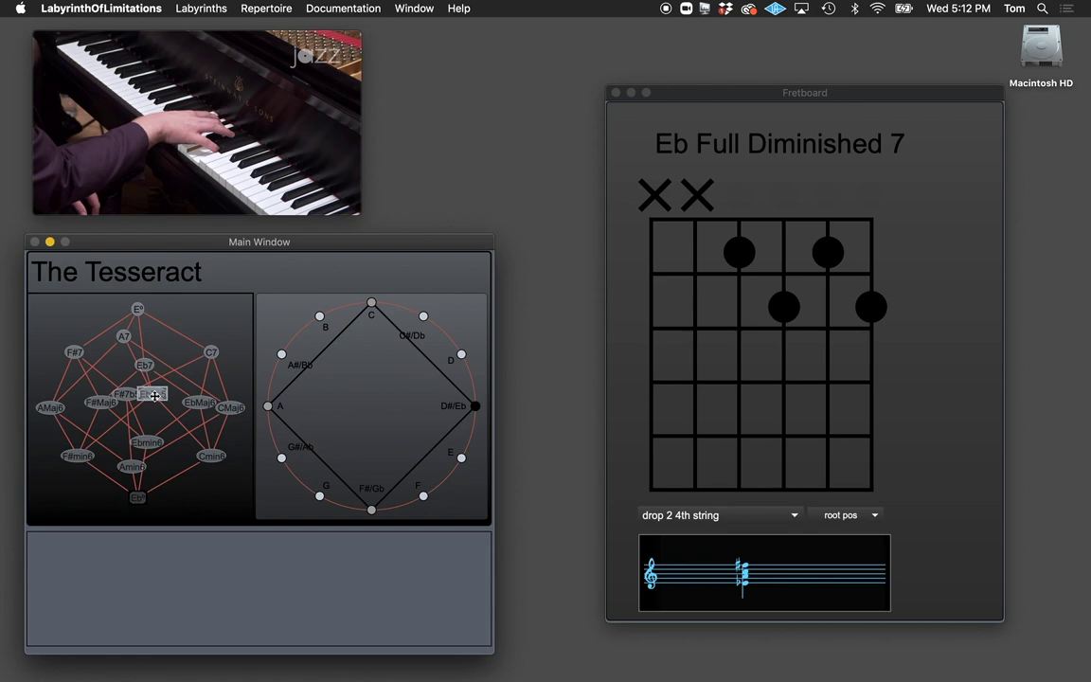
In the E° set, select Eb7b5 and F#min6, and resolve through the lower Eb° node to Cmin6 and back to Eb°.
{"action": "left_click", "coordinate": [153, 395]}
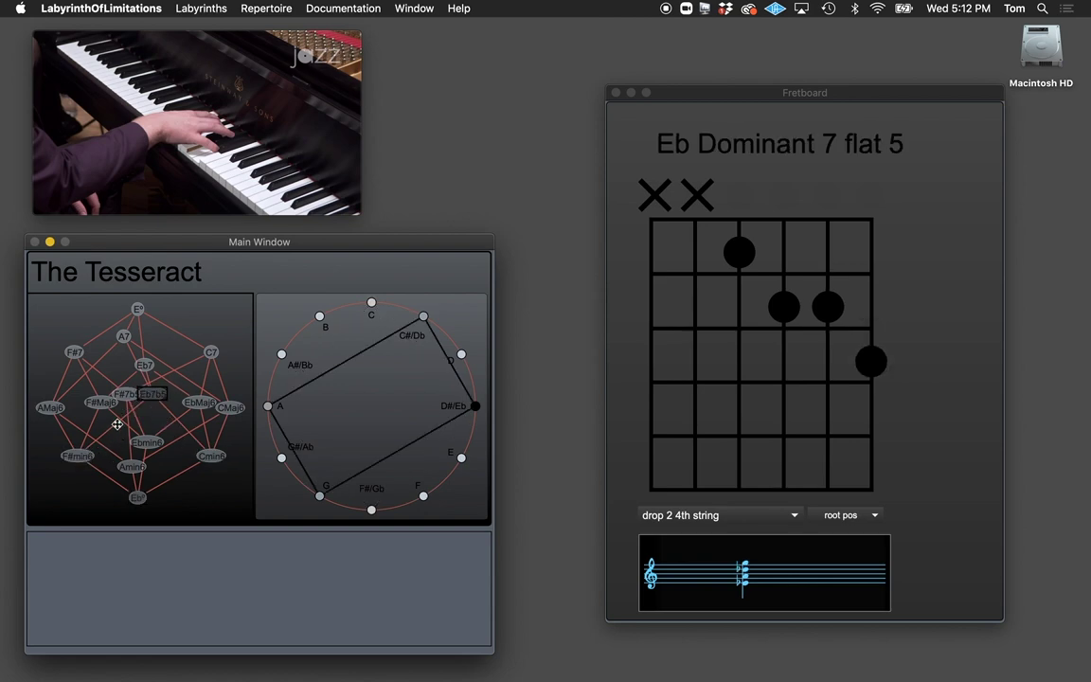
{"action": "left_click", "coordinate": [82, 456]}
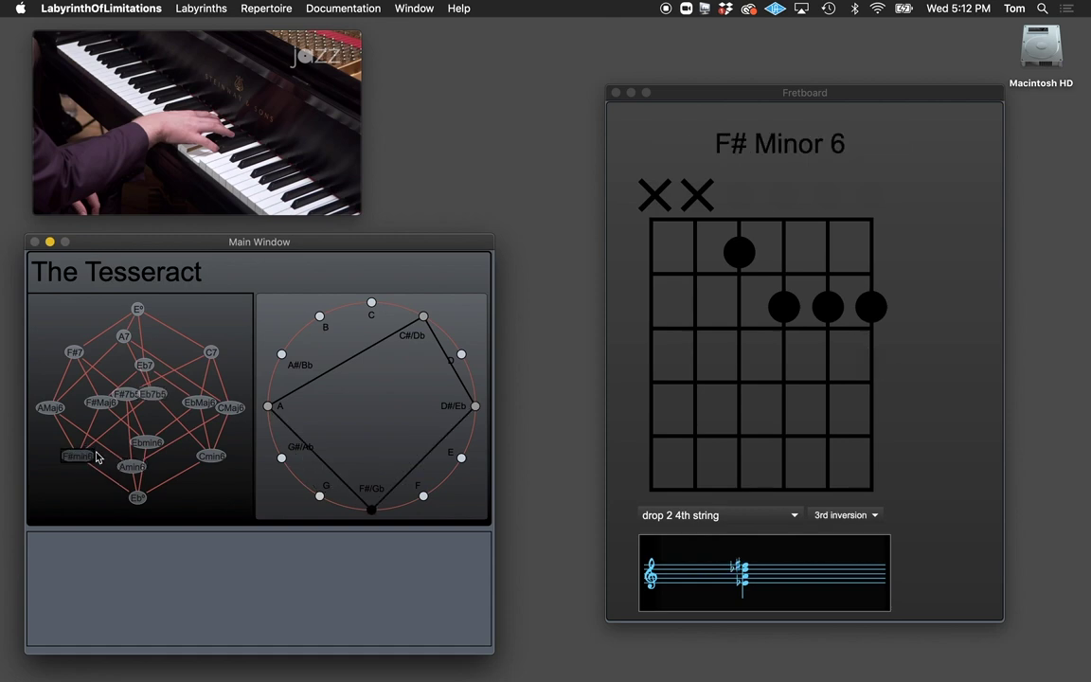
{"action": "left_click", "coordinate": [138, 498]}
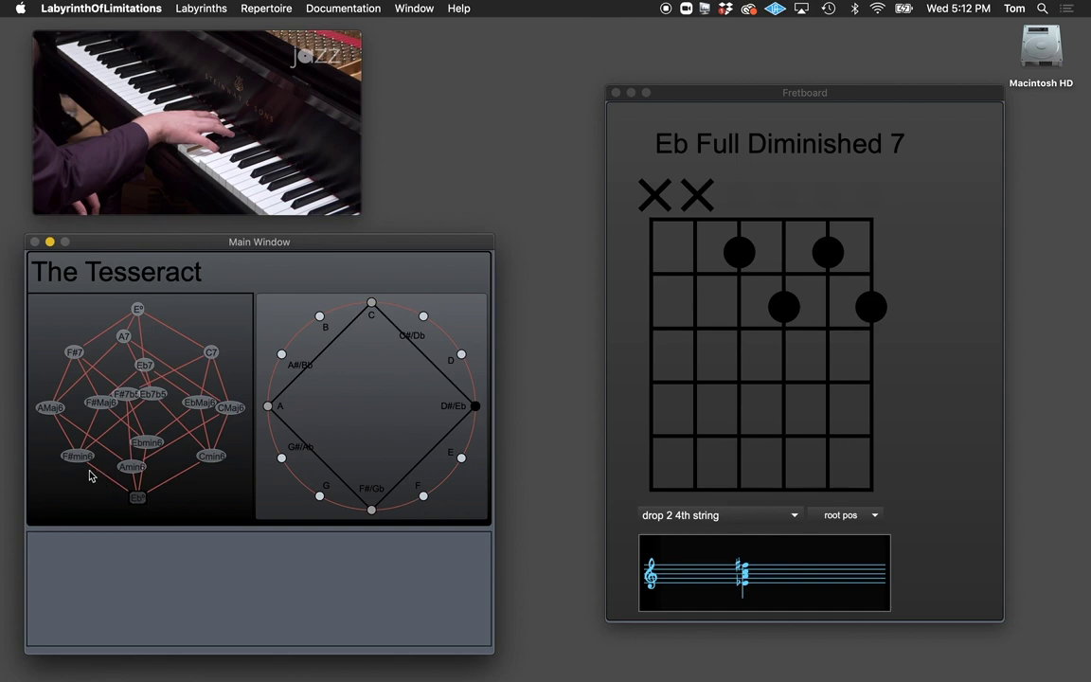
{"action": "left_click", "coordinate": [214, 455]}
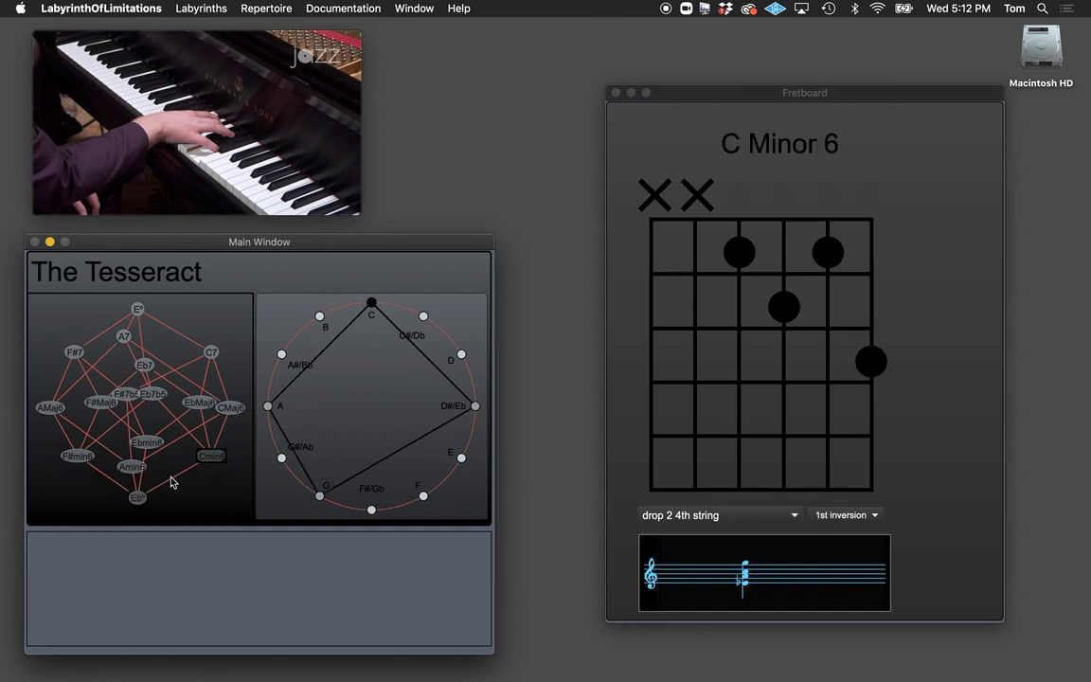
{"action": "left_click", "coordinate": [137, 497]}
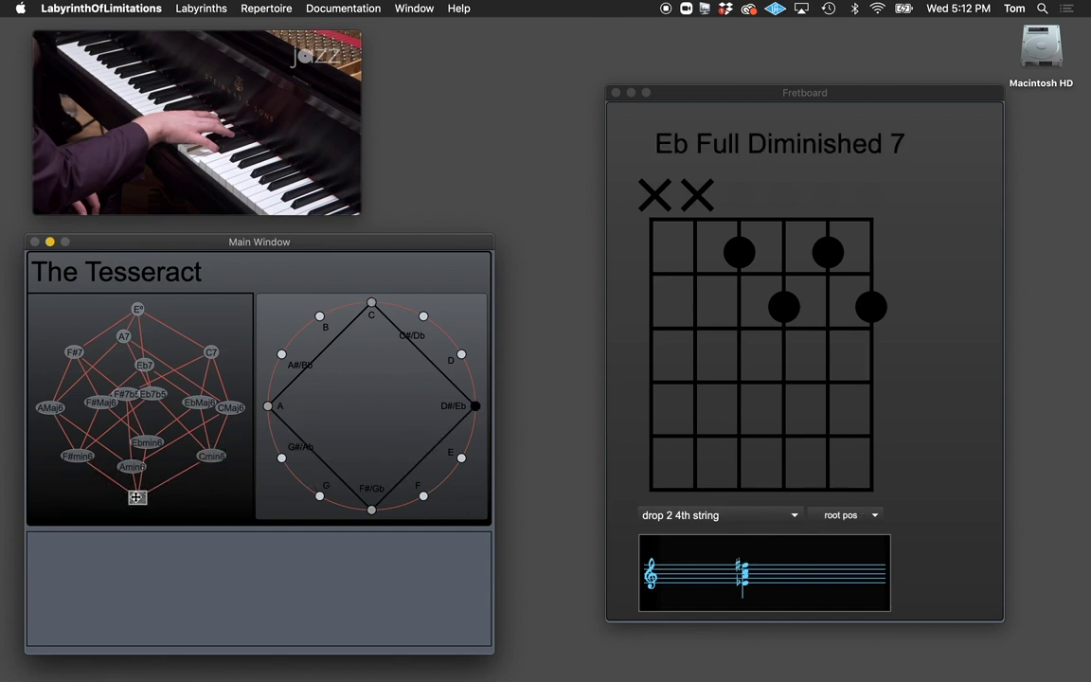
Transpose the Tesseract back to the Eb° set and move through F7b5 and B7 to the upper Eb° node.
{"action": "left_click", "coordinate": [136, 497]}
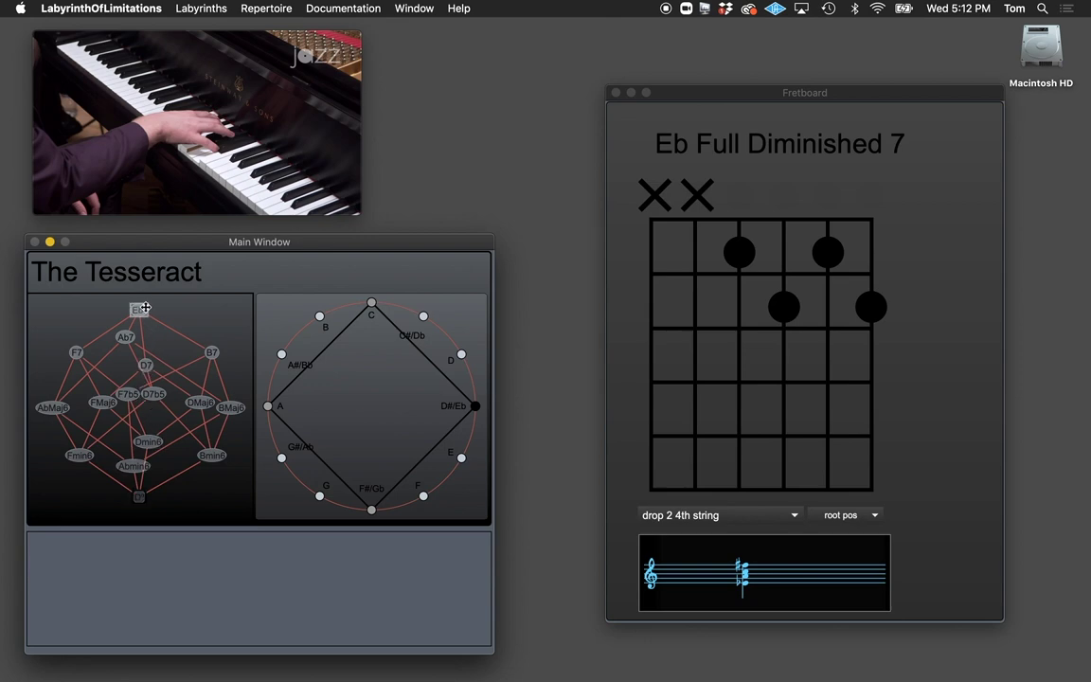
{"action": "left_click", "coordinate": [127, 394]}
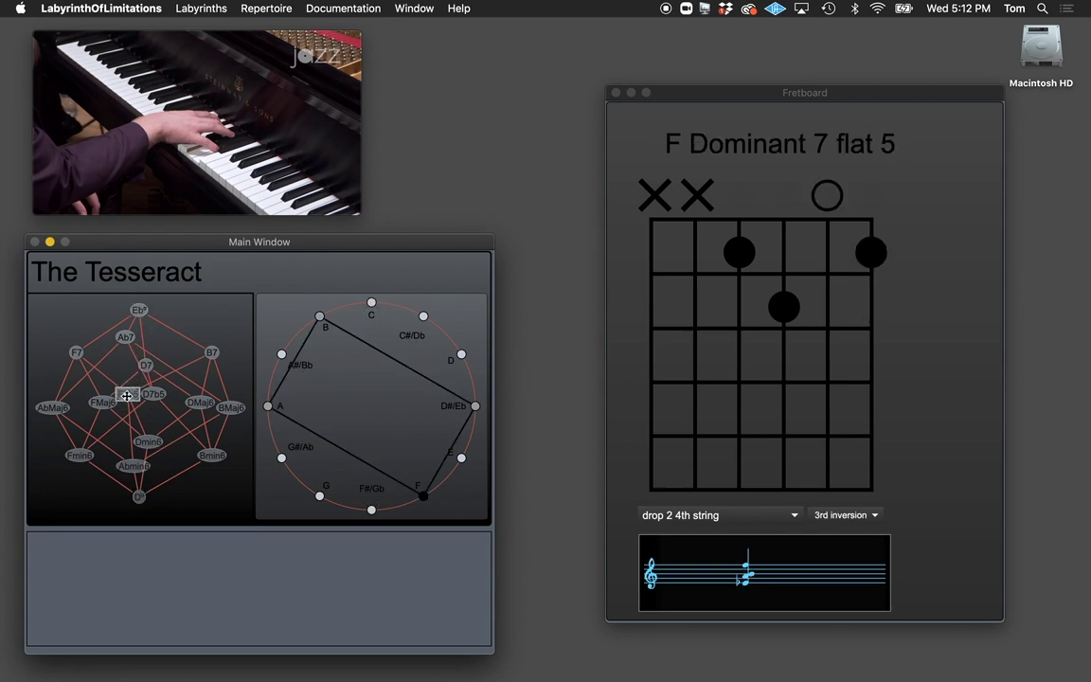
{"action": "left_click", "coordinate": [208, 351]}
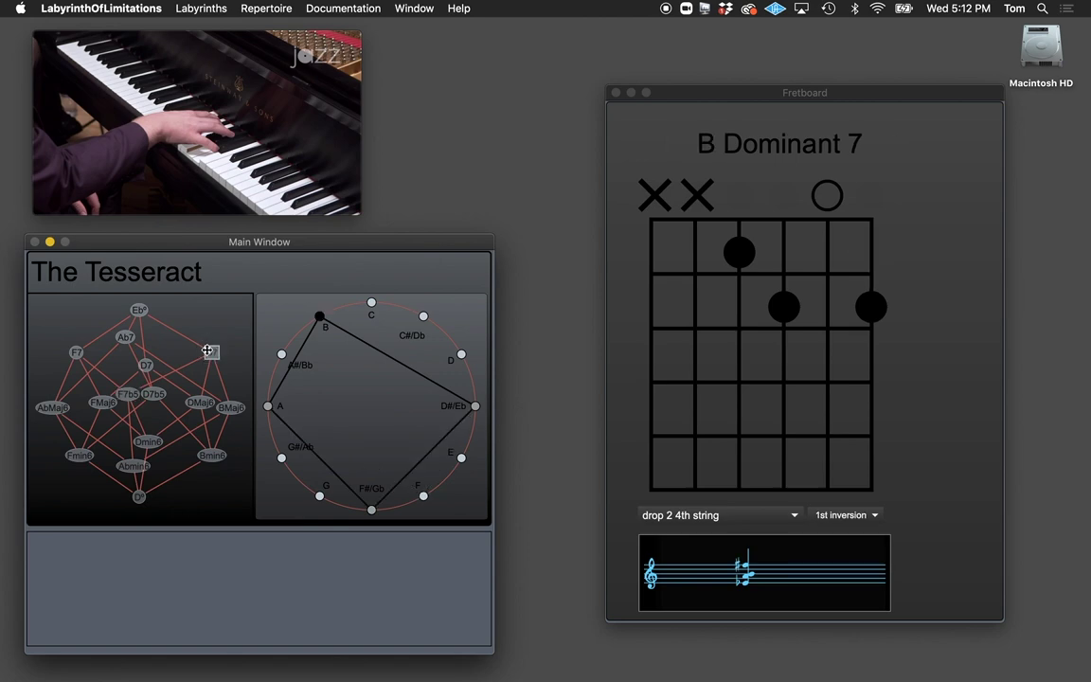
{"action": "left_click", "coordinate": [139, 310]}
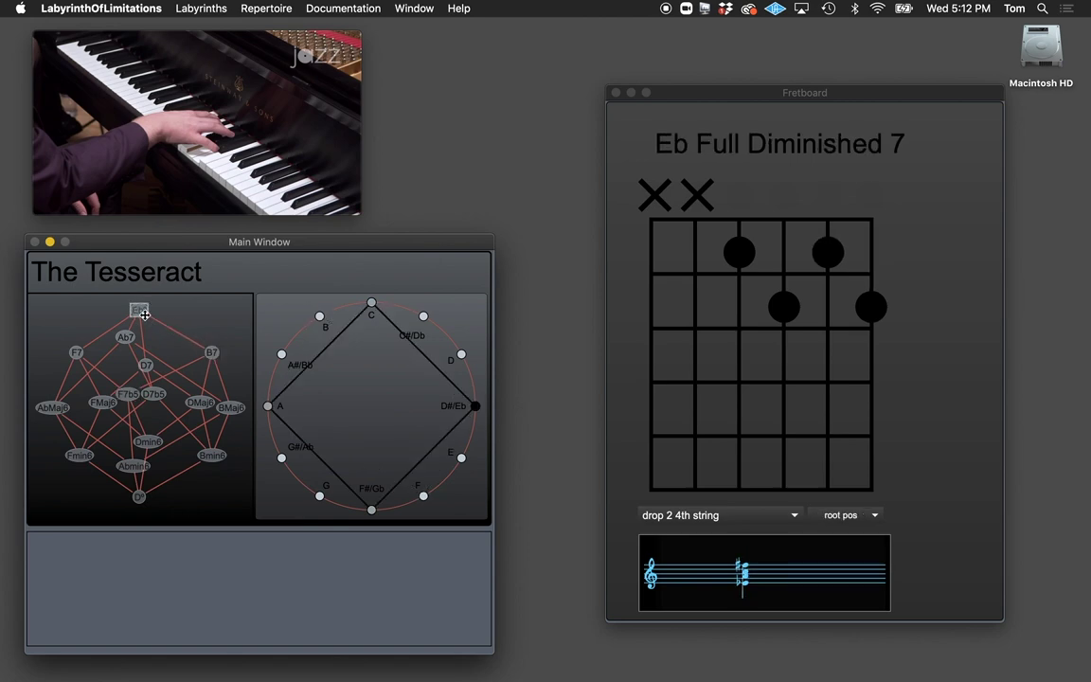
Move from F#min6 through Eb7b5 to the lower Eb° node of the E° set, and transpose back to the Eb° set.
{"action": "left_click", "coordinate": [79, 456]}
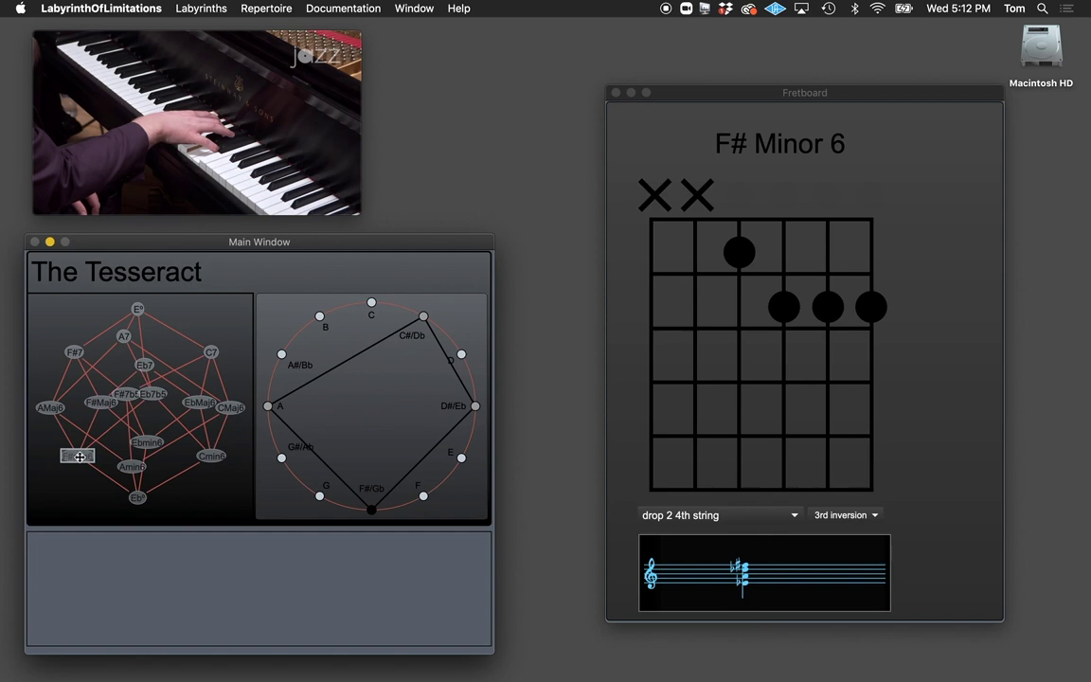
{"action": "left_click", "coordinate": [158, 394]}
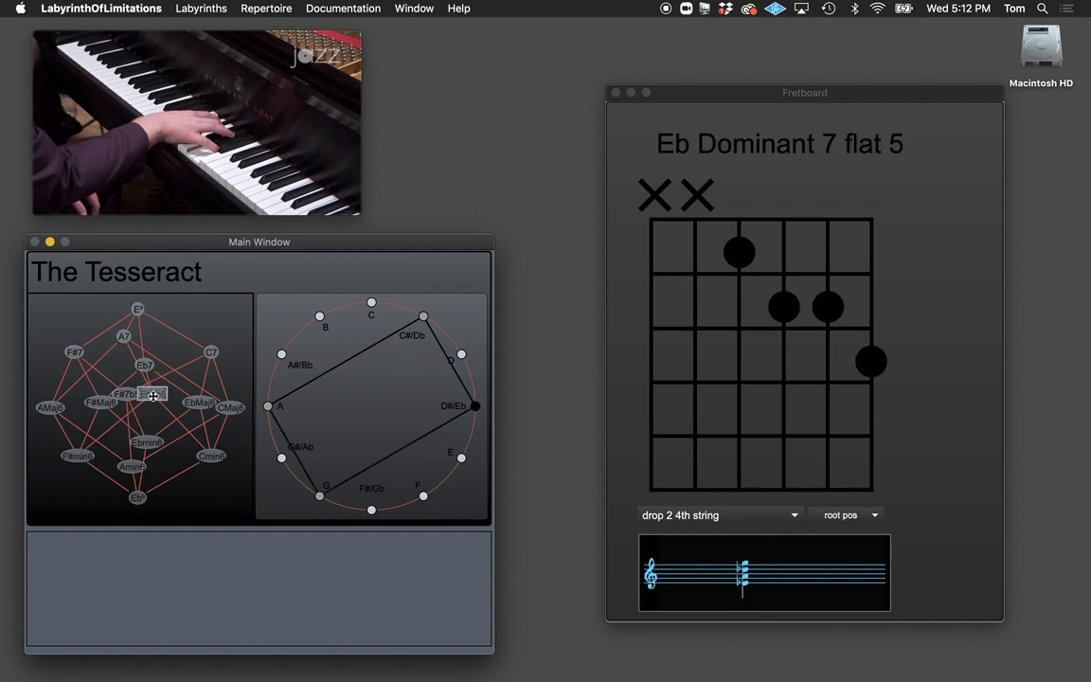
{"action": "left_click_drag", "start_coordinate": [151, 395], "coordinate": [144, 517]}
{"action": "left_click", "coordinate": [138, 498]}
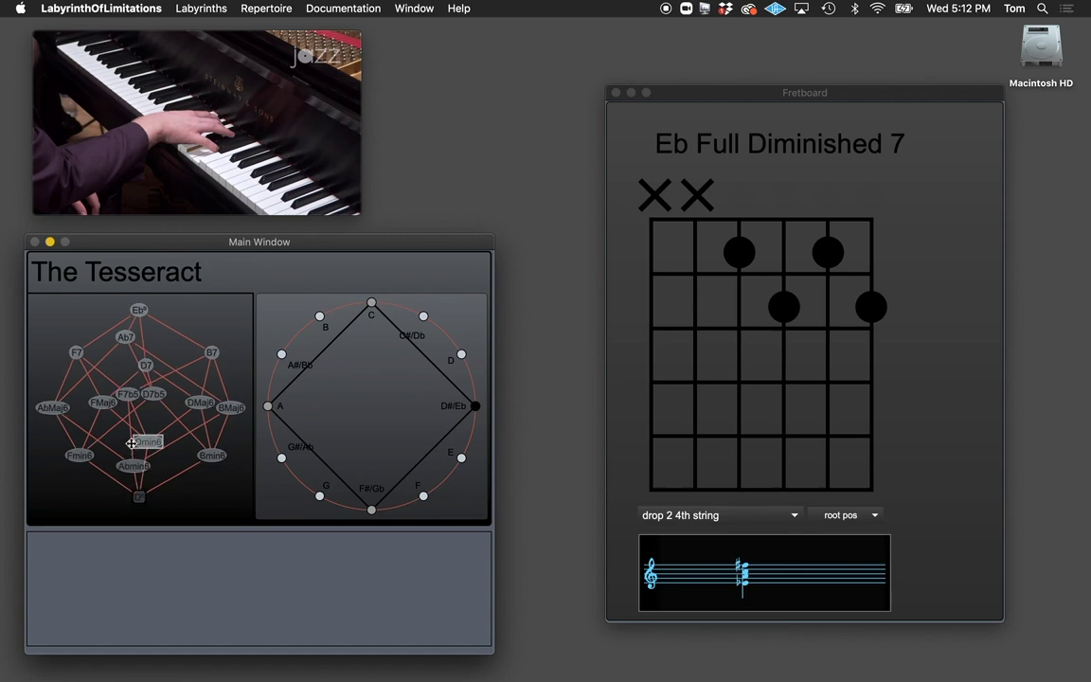
In the Eb° set, select F7b5, B7 and F7, and return to B7.
{"action": "left_click", "coordinate": [123, 394]}
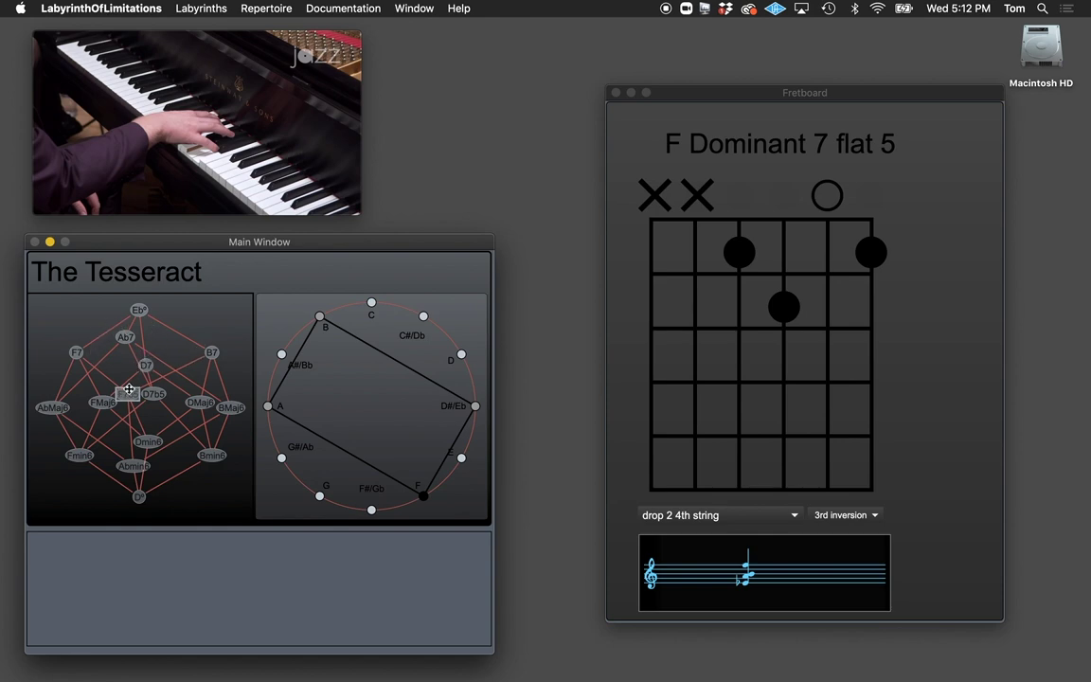
{"action": "left_click", "coordinate": [212, 352]}
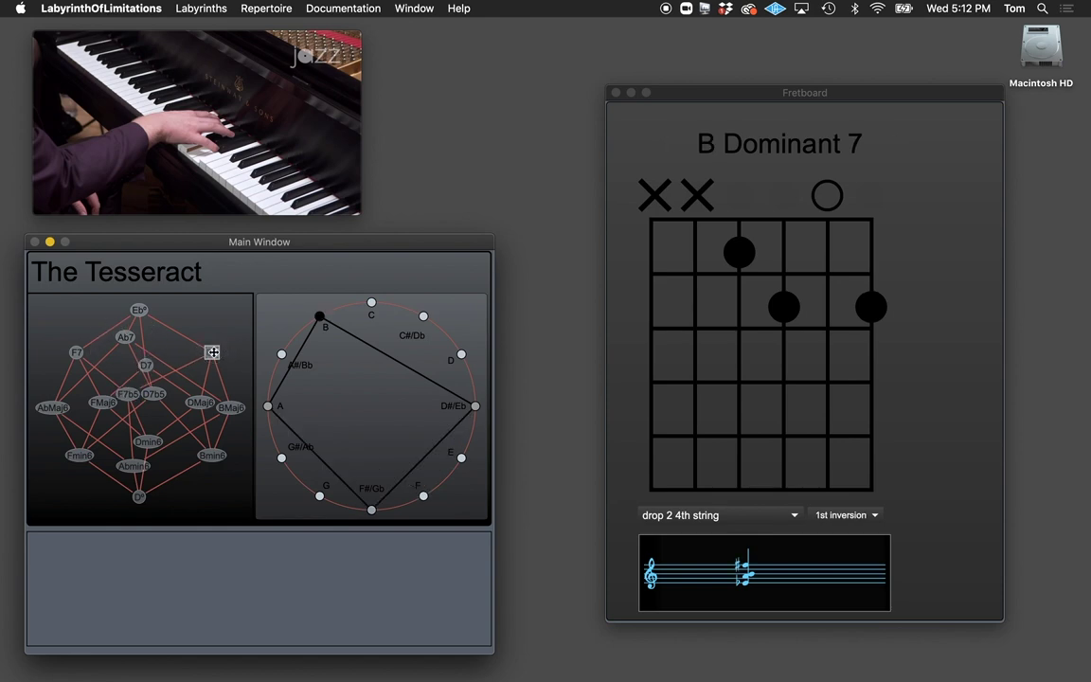
{"action": "left_click", "coordinate": [77, 351]}
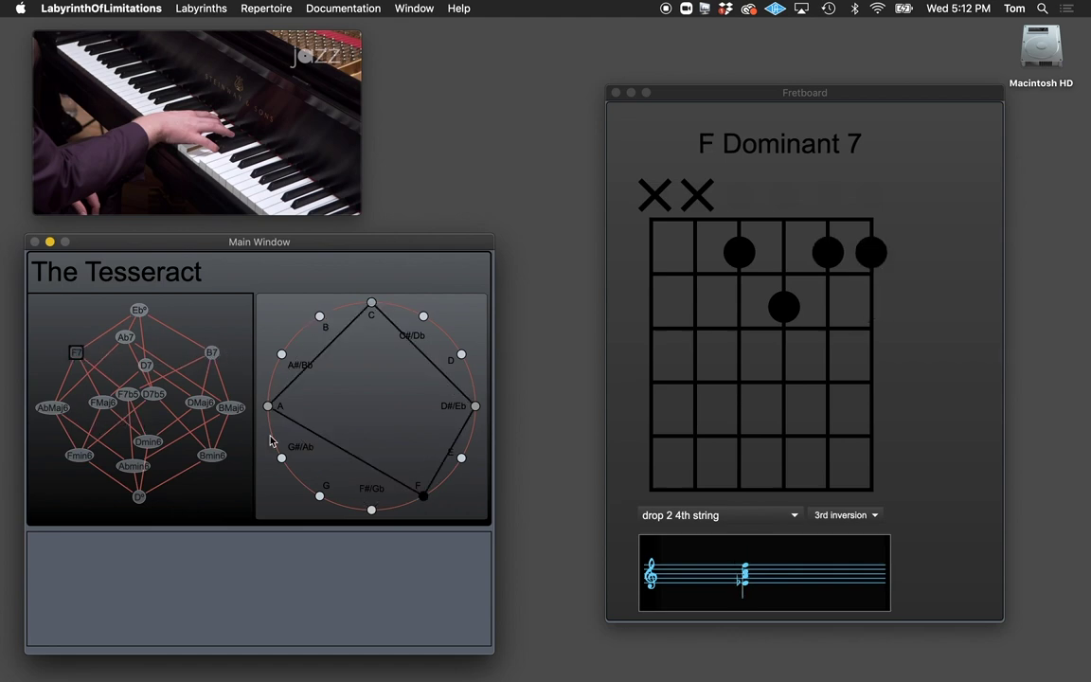
{"action": "left_click", "coordinate": [210, 353]}
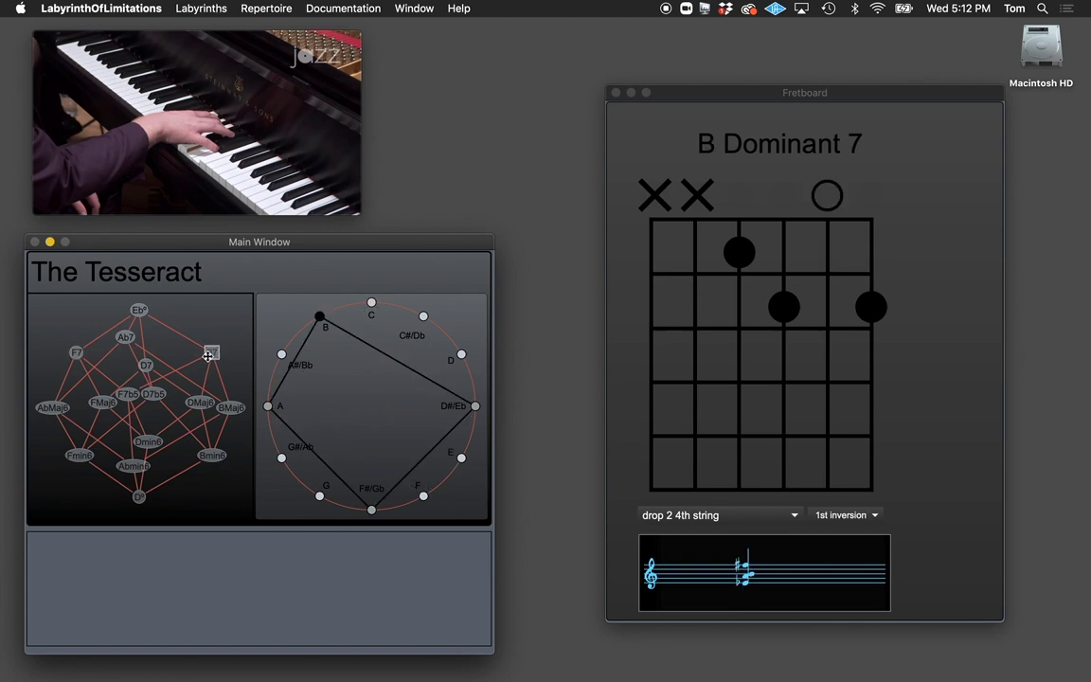
Move from F7 through the upper Eb° node to Cmin6 in the E° set, and transpose back to the Eb° set.
{"action": "left_click", "coordinate": [76, 353]}
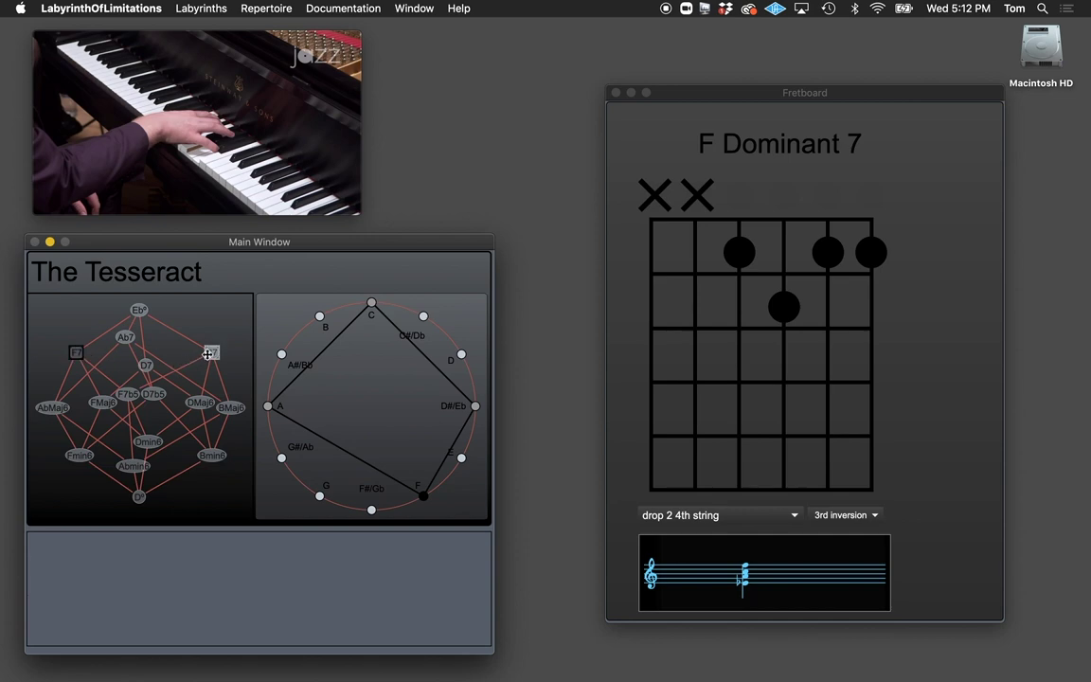
{"action": "left_click", "coordinate": [135, 308]}
{"action": "left_click", "coordinate": [136, 307]}
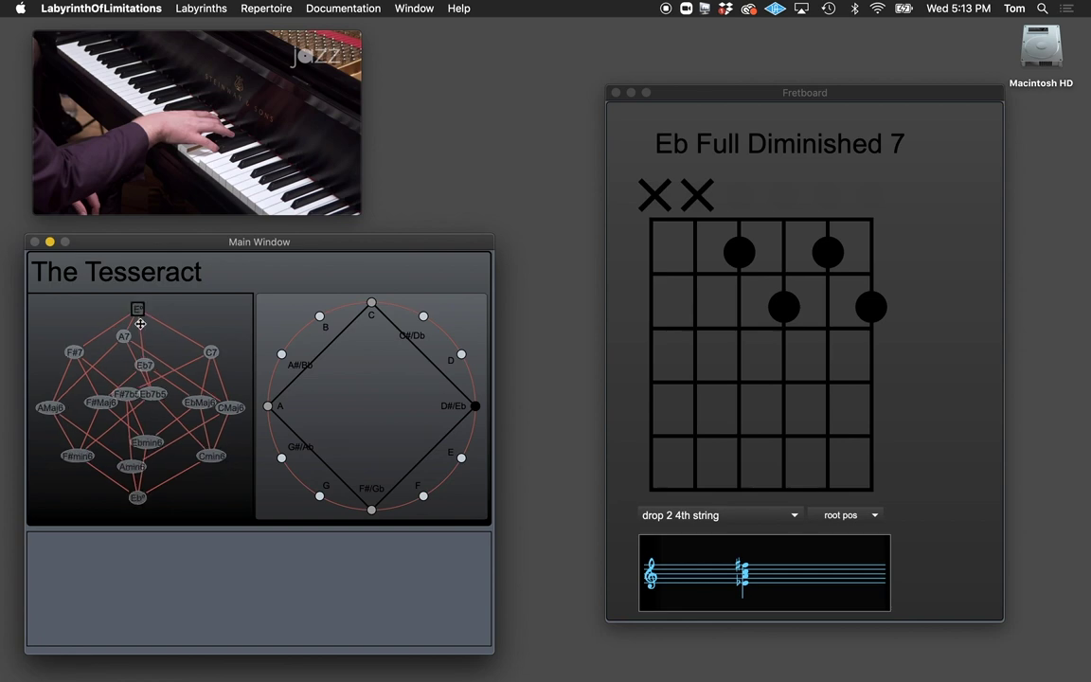
{"action": "left_click", "coordinate": [211, 457]}
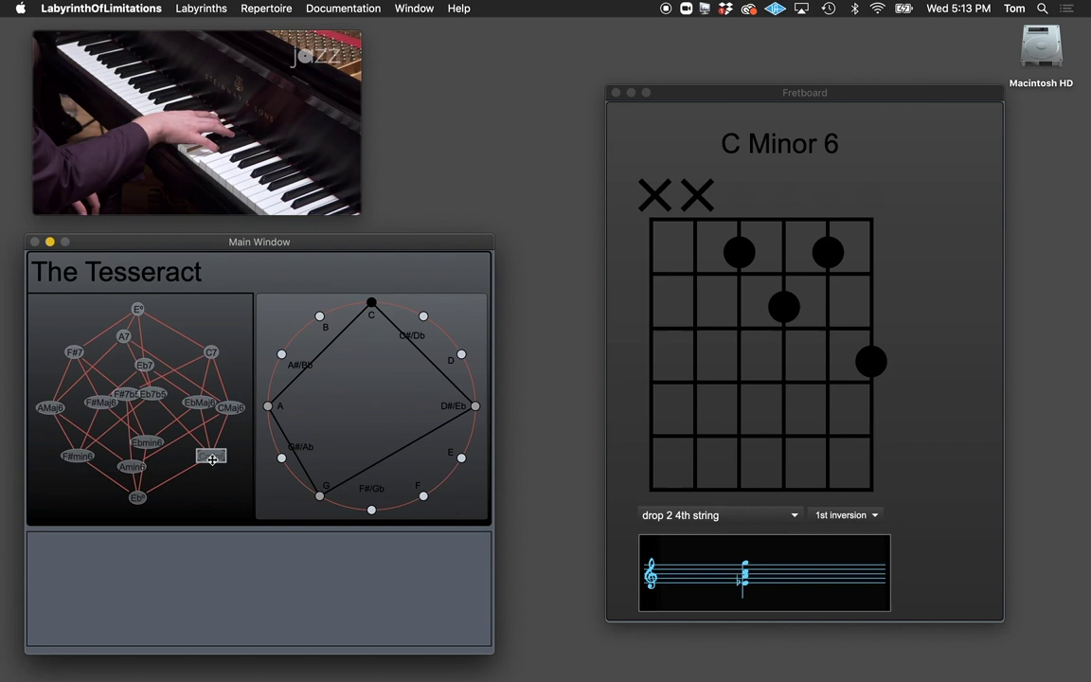
{"action": "left_click", "coordinate": [144, 493]}
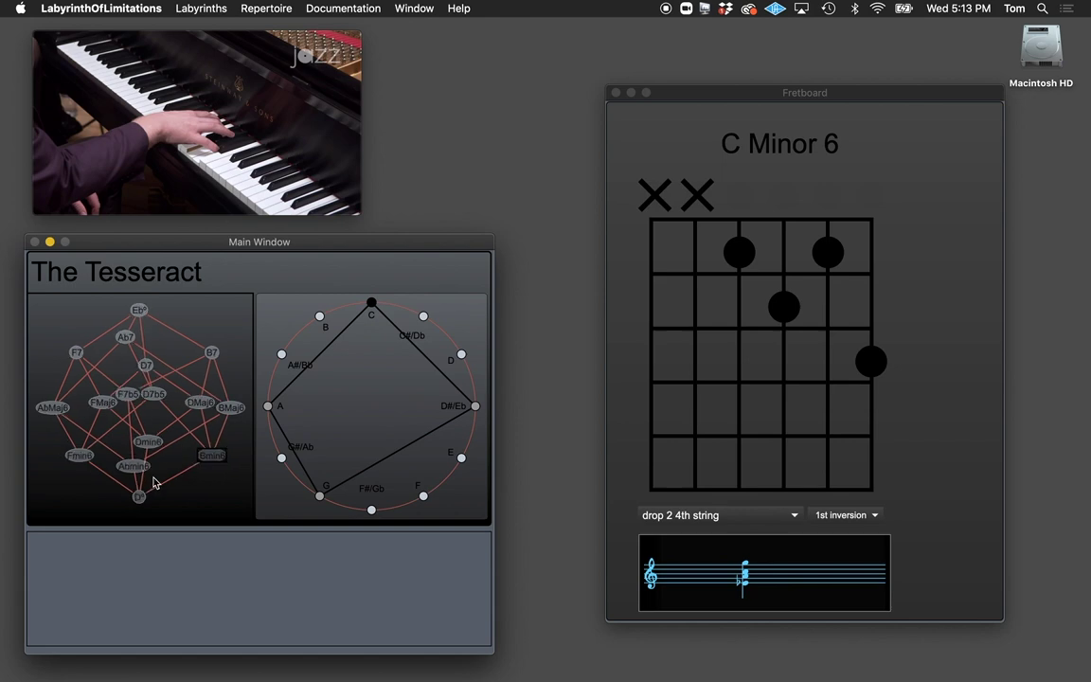
Move from the upper Eb° node to F7 and F7b5, and transpose to the E° set to select Eb7b5.
{"action": "left_click", "coordinate": [139, 311]}
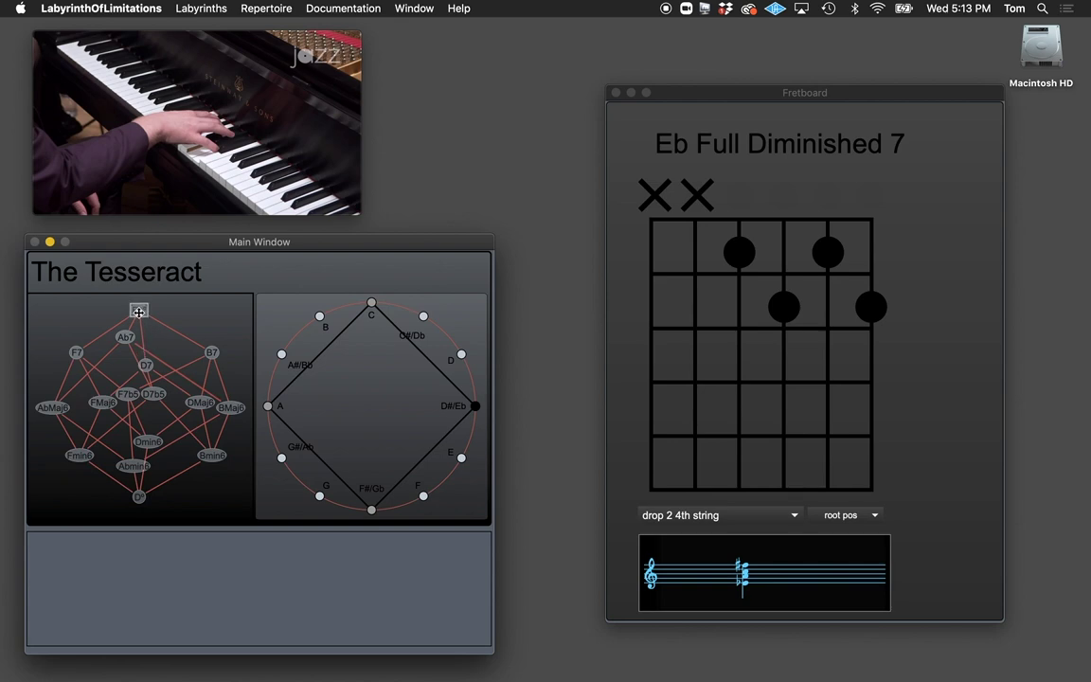
{"action": "mouse_move", "coordinate": [138, 309]}
{"action": "left_mouse_down"}
{"action": "mouse_move", "coordinate": [211, 350]}
{"action": "mouse_move", "coordinate": [139, 310]}
{"action": "left_mouse_up"}
{"action": "left_click", "coordinate": [76, 352]}
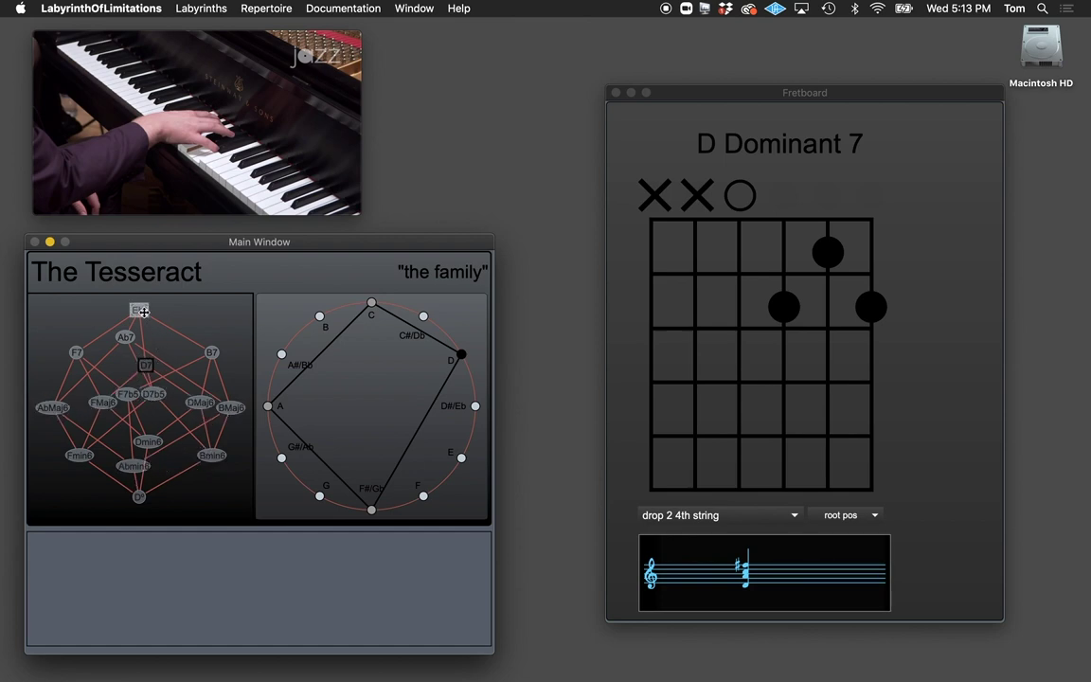
{"action": "left_click", "coordinate": [128, 394]}
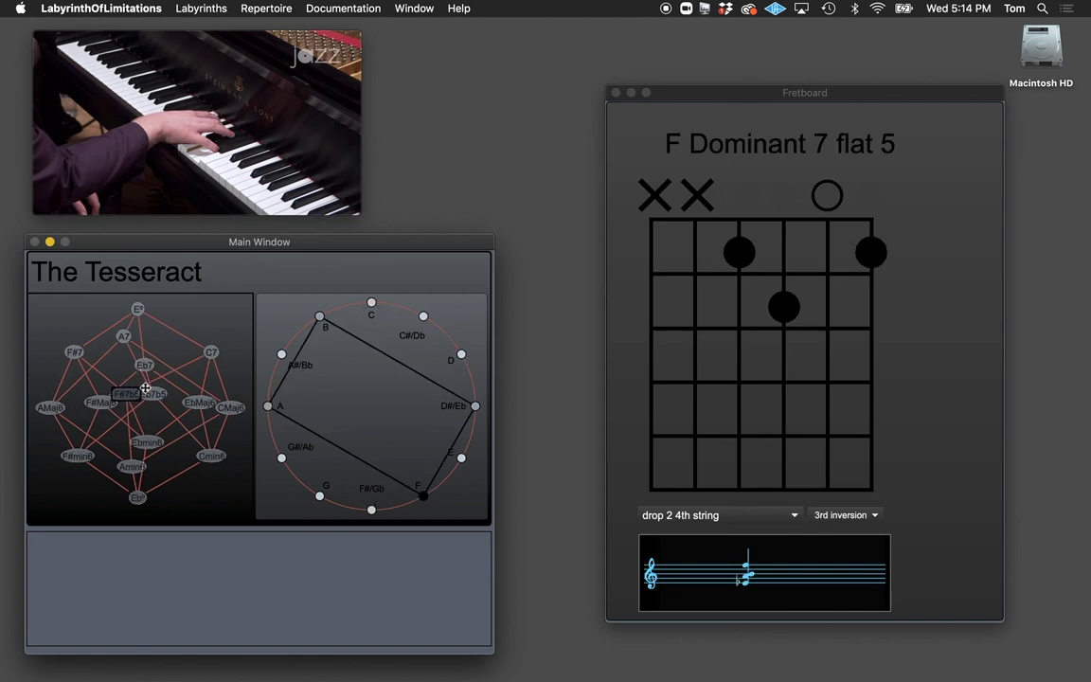
{"action": "left_click", "coordinate": [151, 395]}
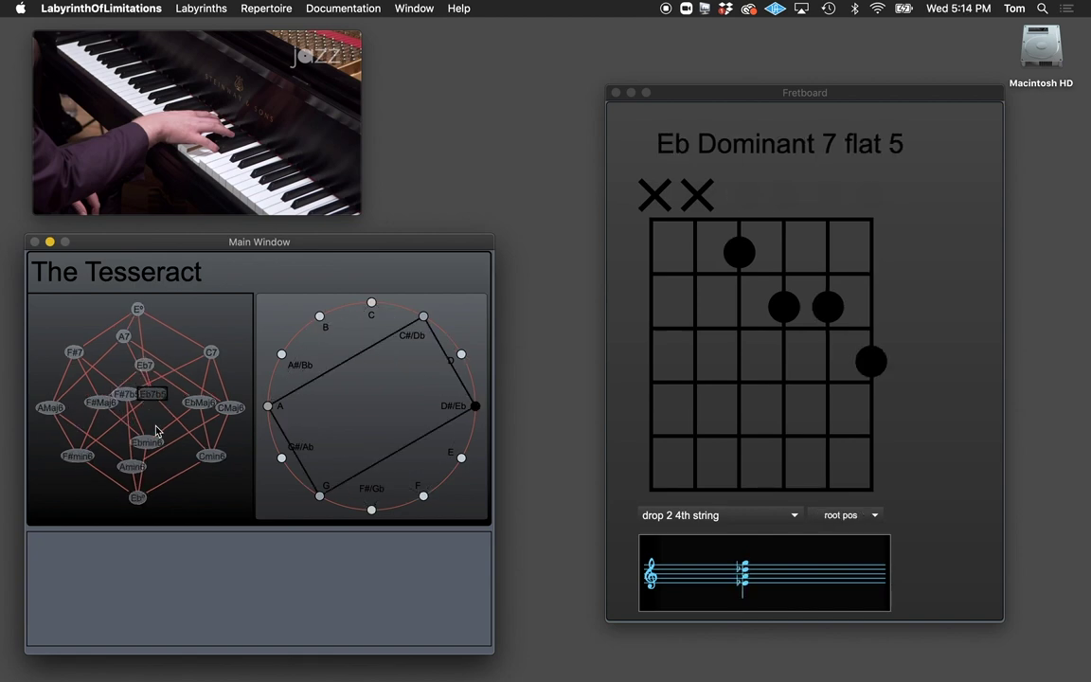
Add a V chord in E major with the Harmonic Selector and activate it as phrase 1.
{"action": "left_click", "coordinate": [186, 581]}
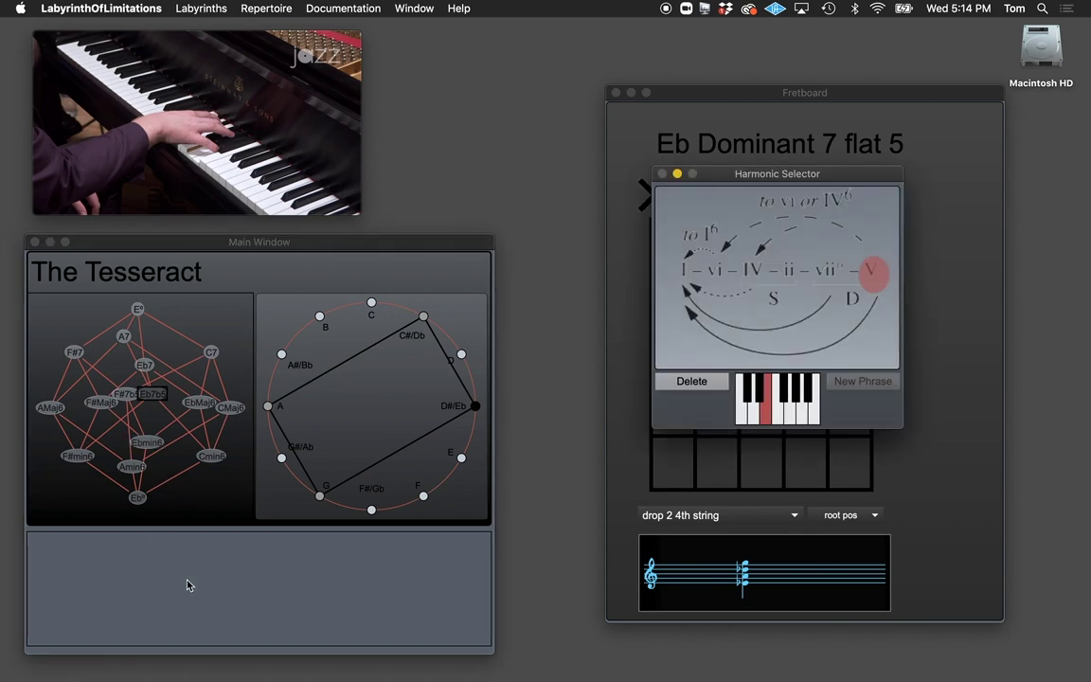
{"action": "left_click", "coordinate": [879, 276]}
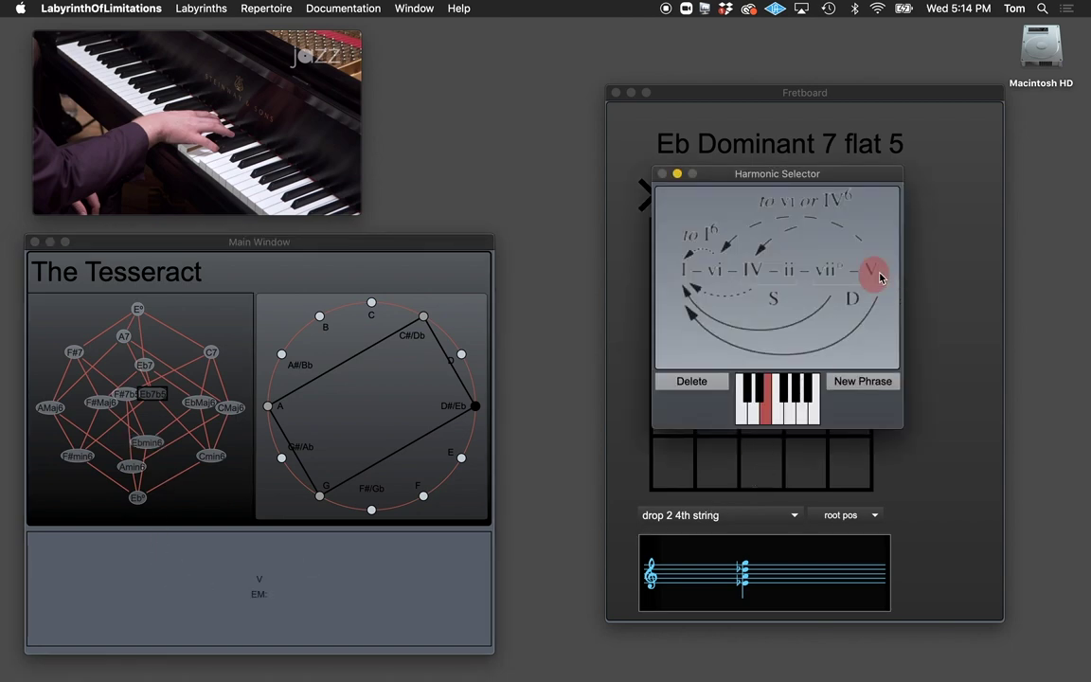
{"action": "left_click", "coordinate": [432, 594]}
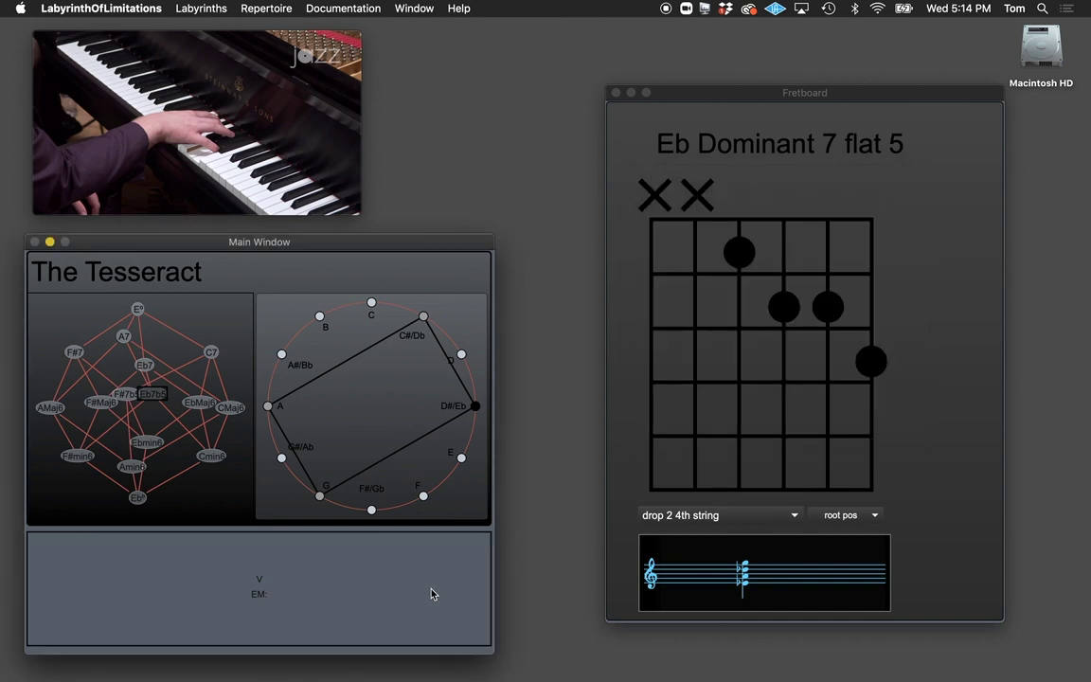
{"action": "left_click", "coordinate": [431, 594]}
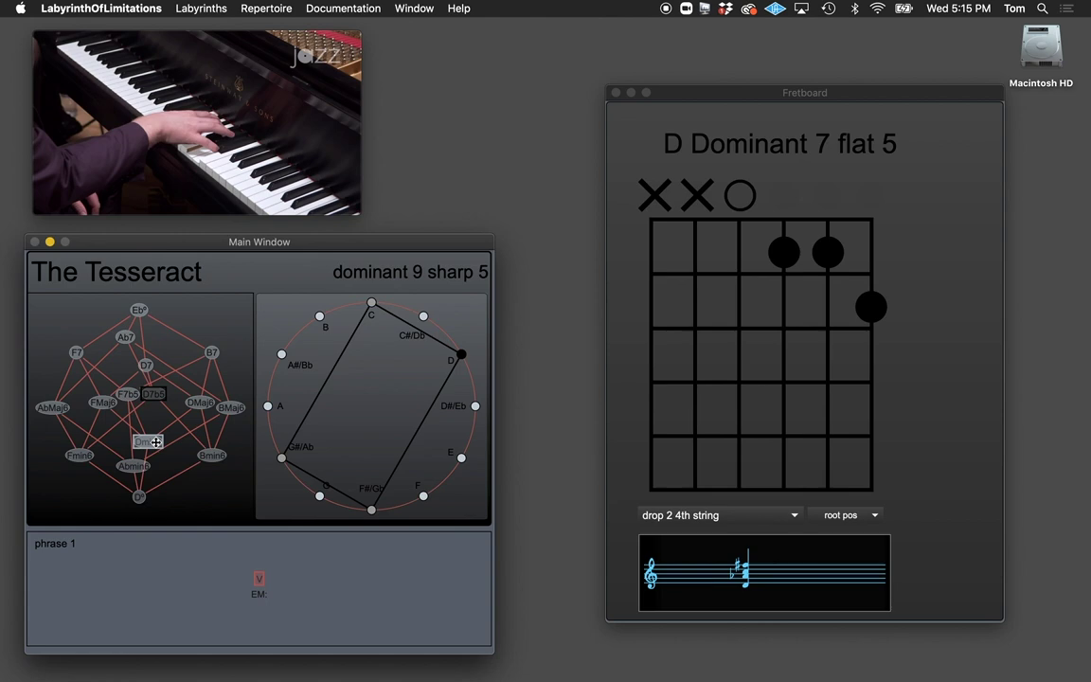
Select F7b5 in the Eb° set and resolve it to Eb7b5 in the E° set.
{"action": "left_click_drag", "start_coordinate": [156, 441], "coordinate": [121, 398]}
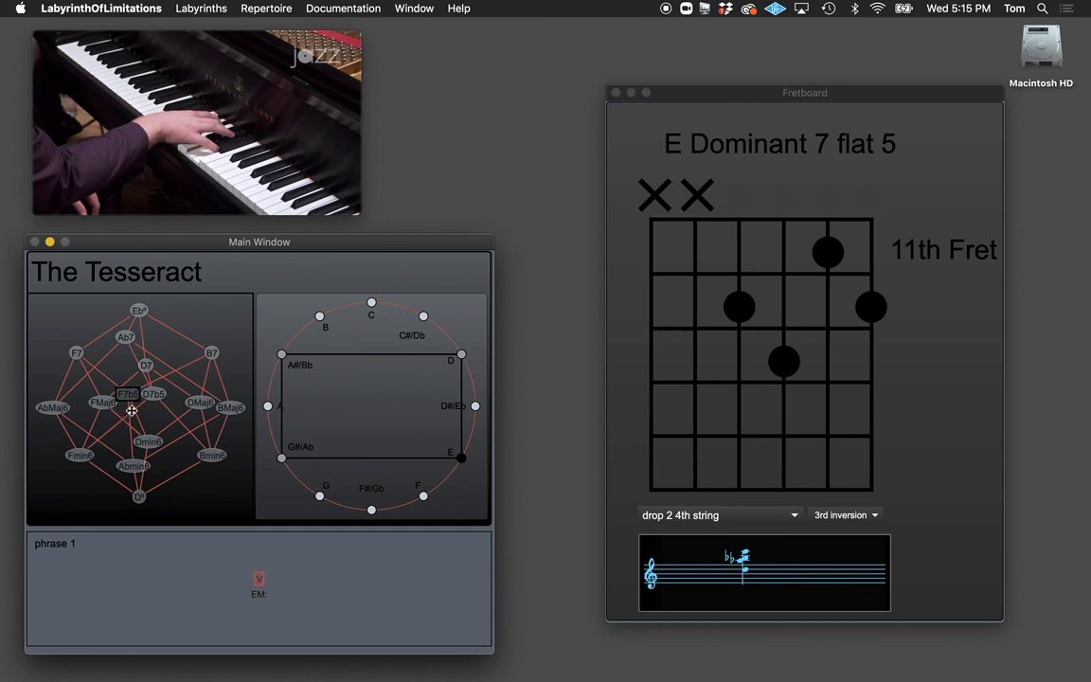
{"action": "mouse_move", "coordinate": [126, 394]}
{"action": "left_mouse_down"}
{"action": "mouse_move", "coordinate": [127, 383]}
{"action": "mouse_move", "coordinate": [127, 395]}
{"action": "left_mouse_up"}
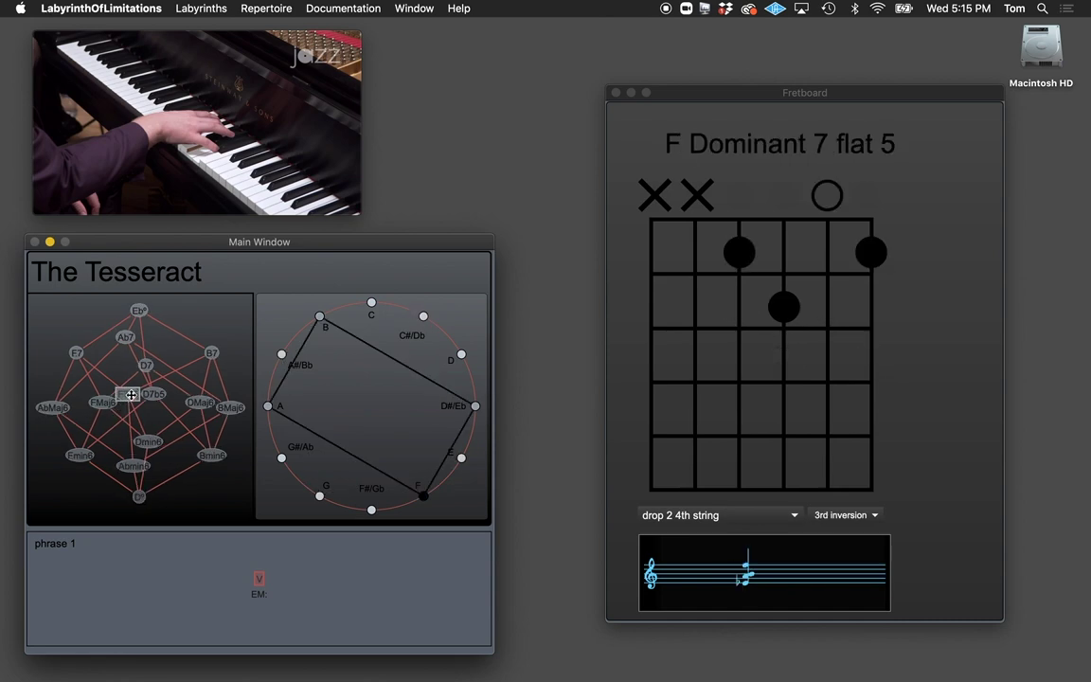
{"action": "left_click_drag", "start_coordinate": [130, 395], "coordinate": [152, 399]}
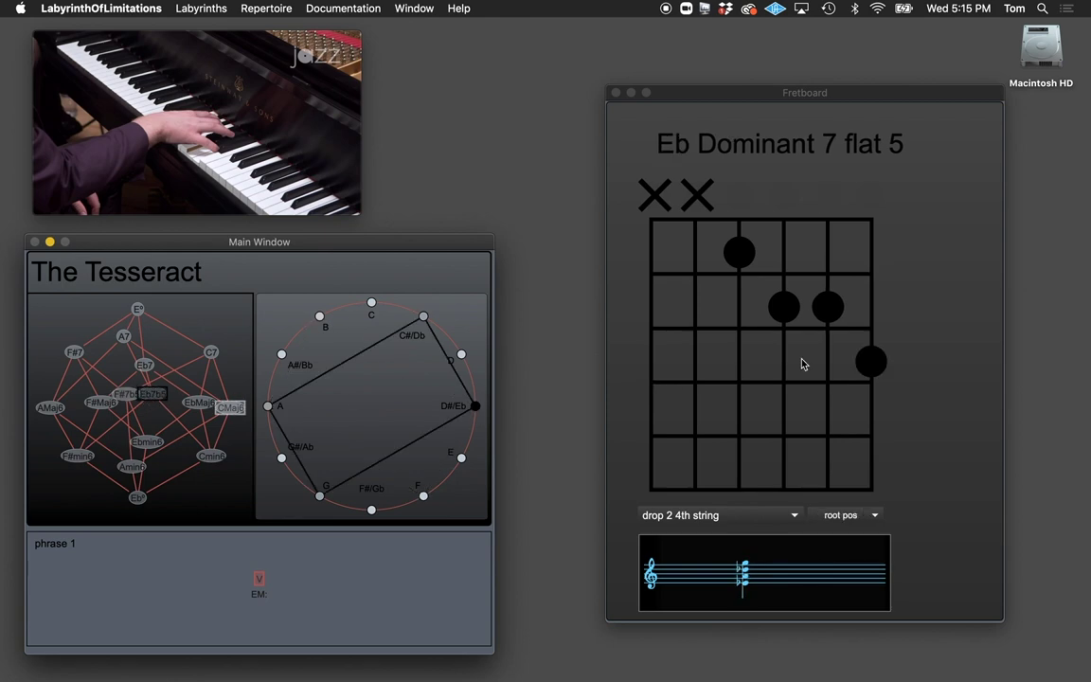
{"action": "left_click", "coordinate": [871, 361]}
Alternate between F7b5 in the Eb° set and Eb7b5 in the E° set, adding the lower Eb° node for comparison.
{"action": "left_click_drag", "start_coordinate": [163, 387], "coordinate": [128, 391]}
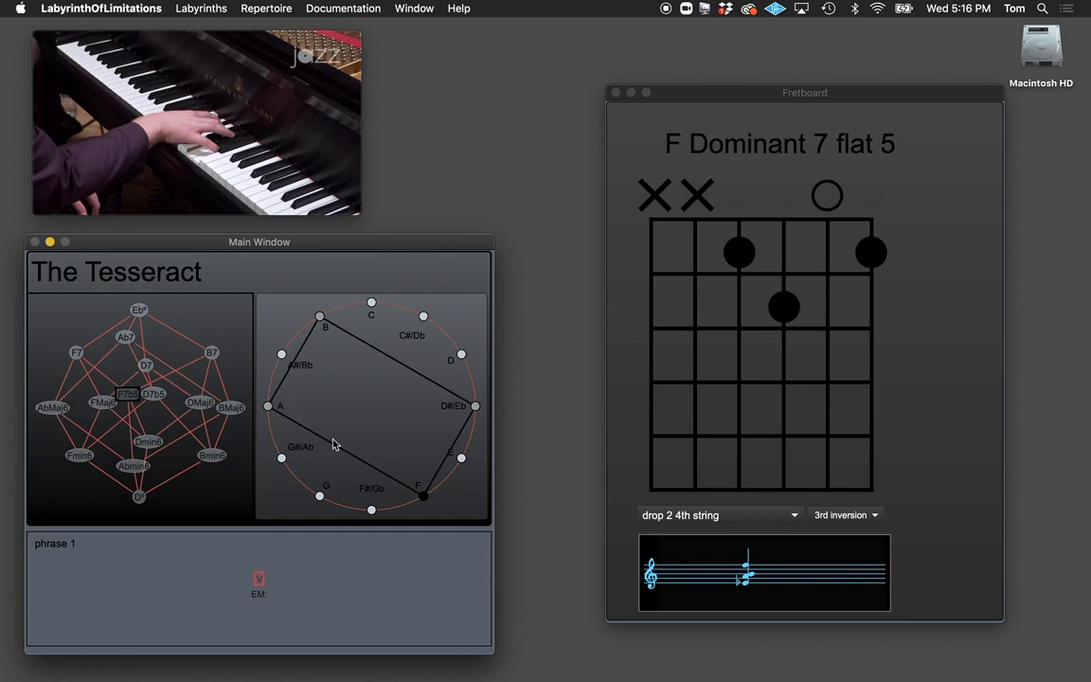
{"action": "mouse_move", "coordinate": [128, 392]}
{"action": "left_mouse_down"}
{"action": "mouse_move", "coordinate": [155, 396]}
{"action": "mouse_move", "coordinate": [137, 497]}
{"action": "mouse_move", "coordinate": [134, 349]}
{"action": "mouse_move", "coordinate": [122, 331]}
{"action": "mouse_move", "coordinate": [130, 392]}
{"action": "left_mouse_up"}
{"action": "left_click_drag", "start_coordinate": [115, 350], "coordinate": [152, 392]}
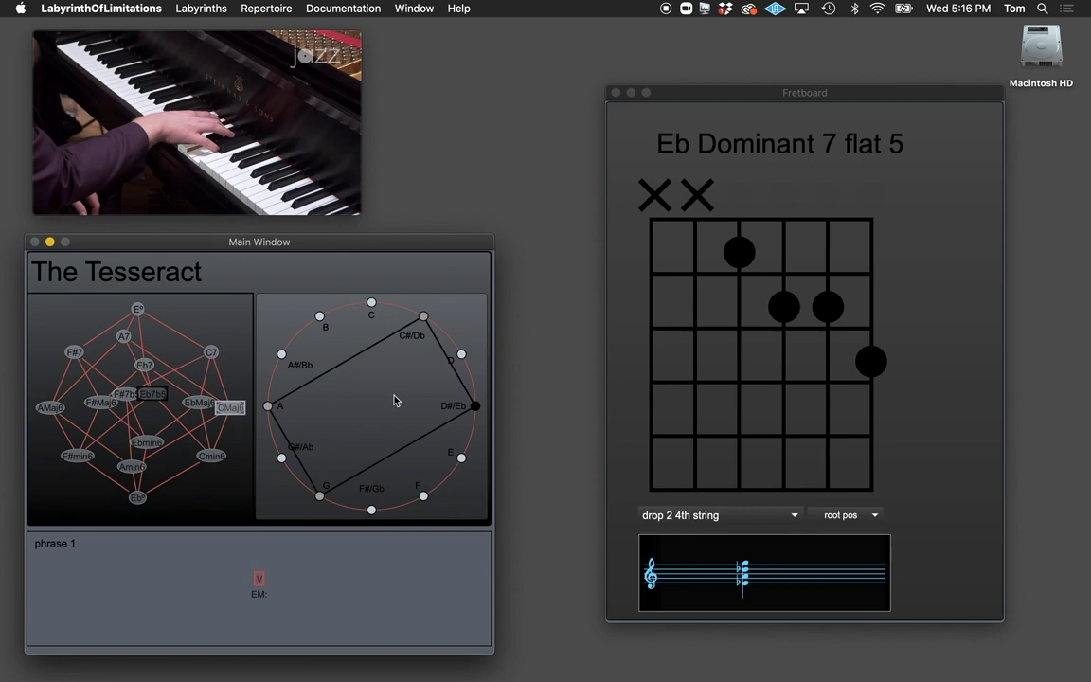
{"action": "left_click", "coordinate": [138, 498]}
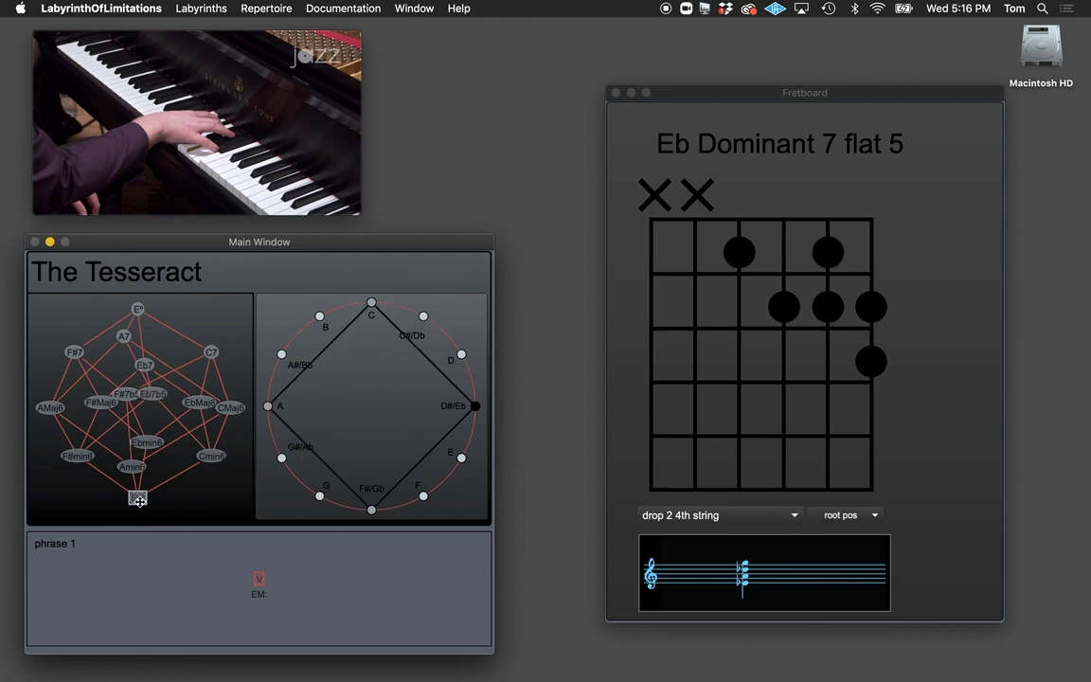
{"action": "left_click", "coordinate": [153, 394]}
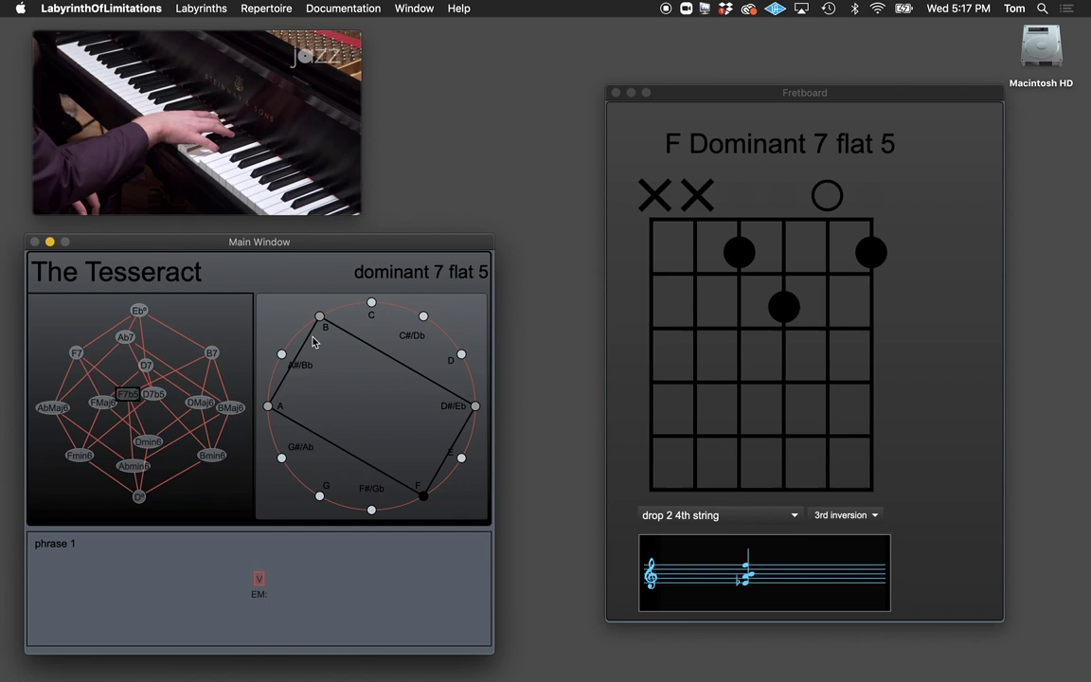
Keep the drop 2 4th string voicing, cycle F7b5 to first inversion, and advance to B7.
{"action": "left_click", "coordinate": [761, 516]}
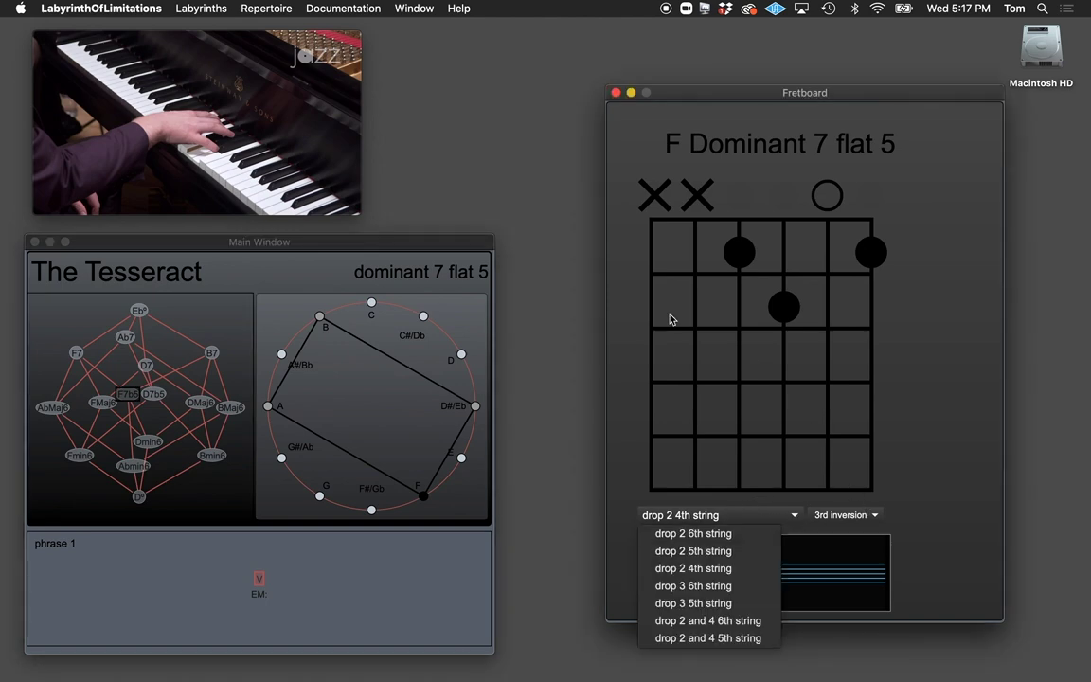
{"action": "left_click", "coordinate": [381, 243]}
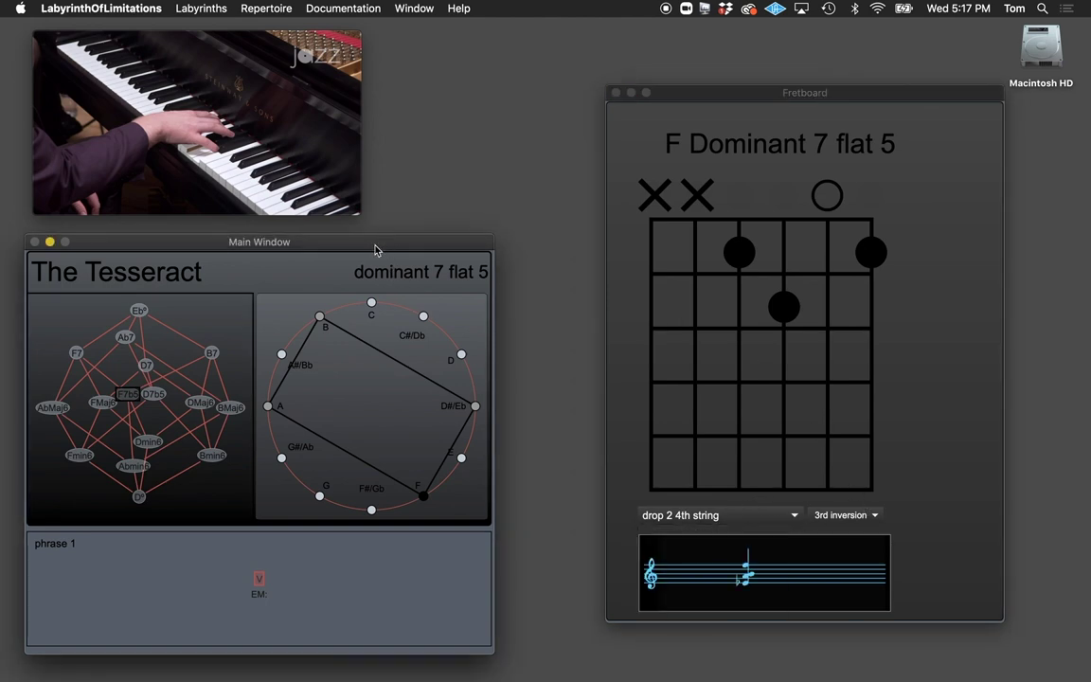
{"action": "key", "text": "Right"}
{"action": "key", "text": "Right"}
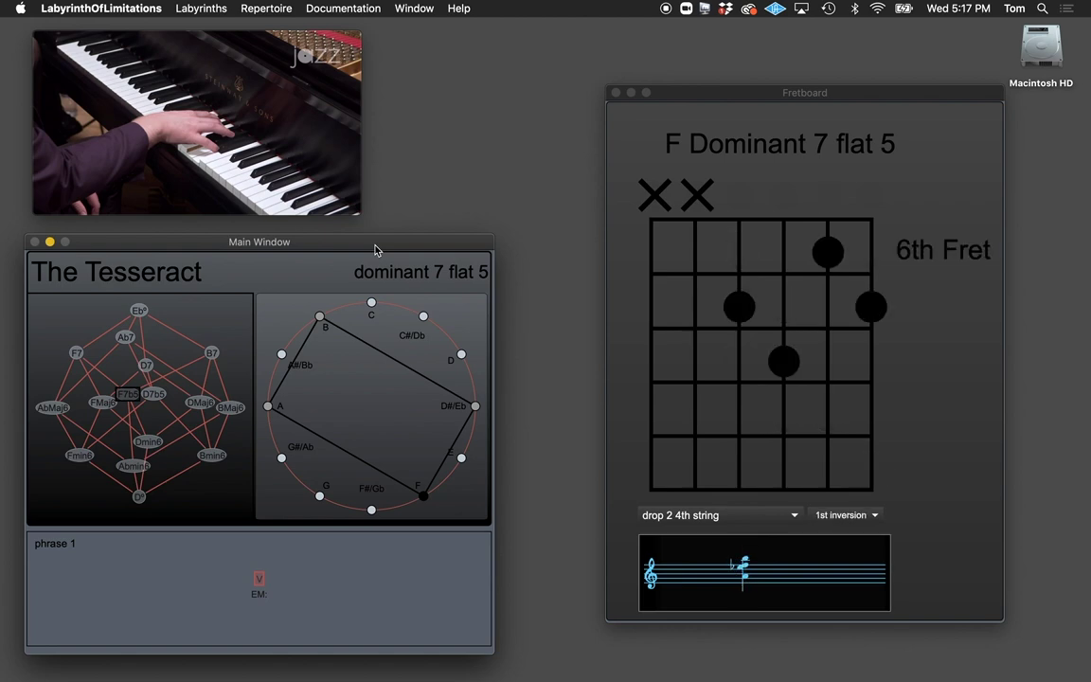
{"action": "key", "text": "Up"}
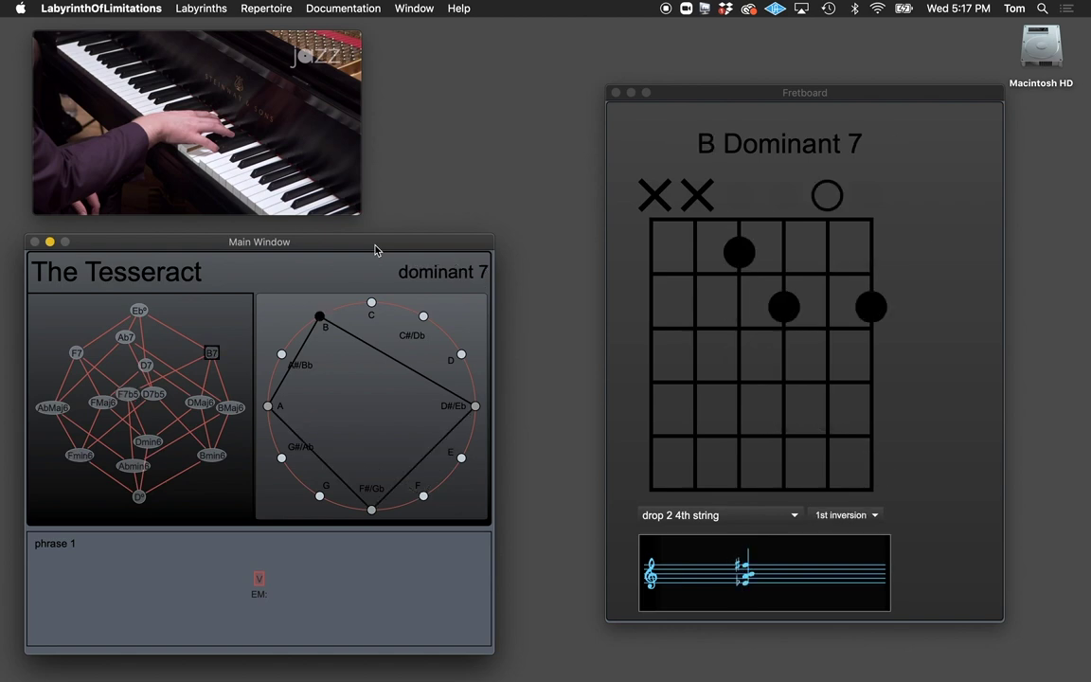
Step through inversions and chord functions from B7 to the lower Eb° node of the E° set in second inversion.
{"action": "key", "text": "Right"}
{"action": "key", "text": "Right"}
{"action": "key", "text": "Up"}
{"action": "key", "text": "Right"}
{"action": "key", "text": "Right"}
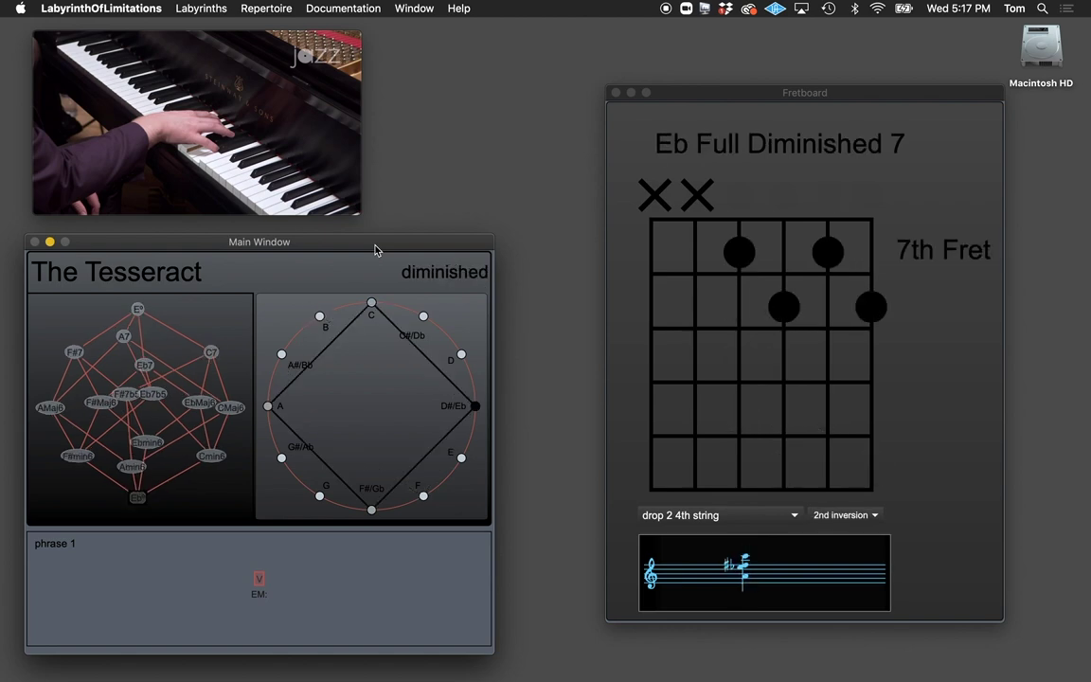
Step from the diminished chord to Eb7b5 in second inversion as dominant 9 sharp 5.
{"action": "key", "text": "Up"}
{"action": "key", "text": "Right"}
{"action": "key", "text": "Up"}
{"action": "key", "text": "Right"}
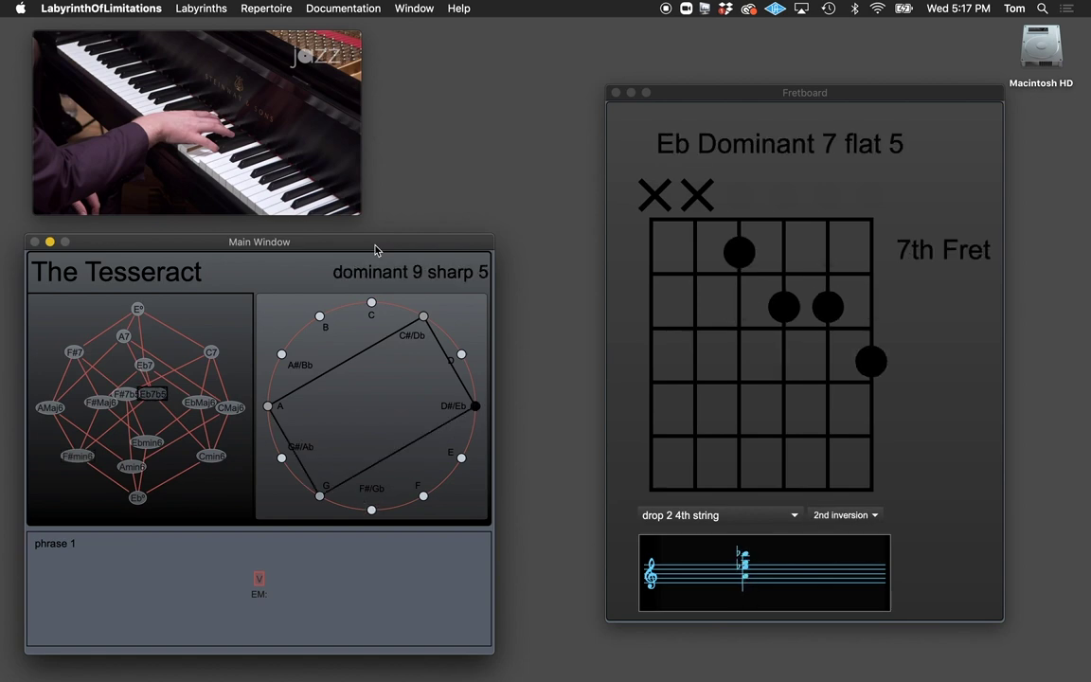
Continue cycling chord functions and inversions to reach Eb7b5 in first inversion.
{"action": "key", "text": "Up"}
{"action": "key", "text": "Up"}
{"action": "key", "text": "Right"}
{"action": "key", "text": "Right"}
{"action": "key", "text": "Up"}
{"action": "key", "text": "Up"}
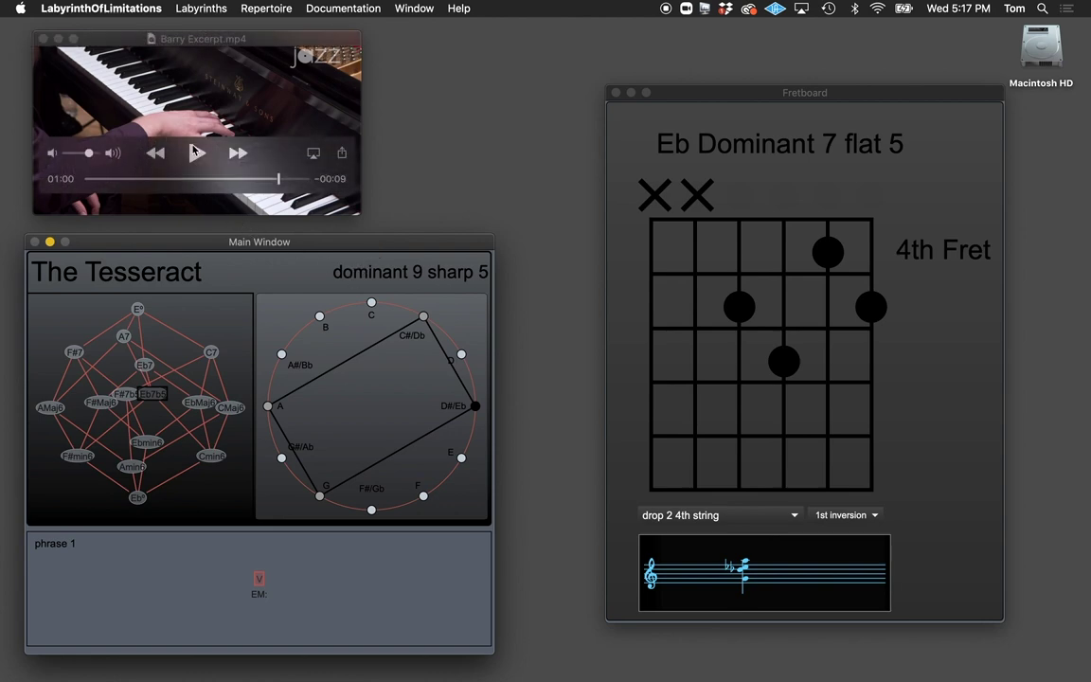
Play Barry Excerpt.mp4 to its end in QuickTime Player, and move the Tesseract's Main Window over the video.
{"action": "left_click", "coordinate": [195, 153]}
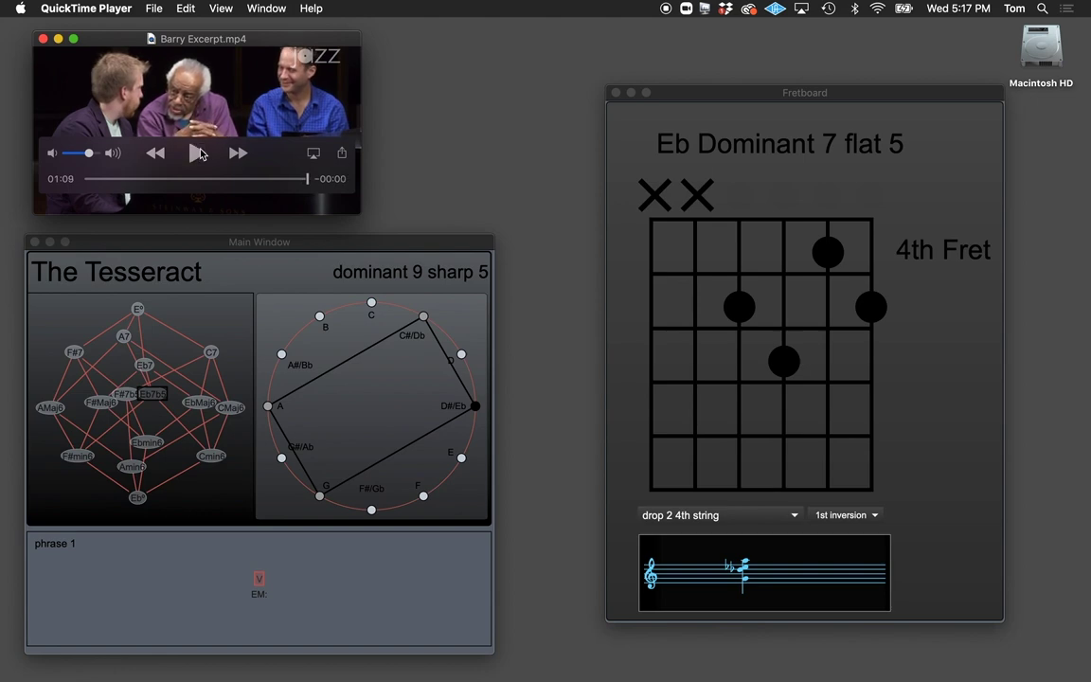
{"action": "left_click", "coordinate": [187, 244]}
{"action": "left_click_drag", "start_coordinate": [186, 243], "coordinate": [191, 38]}
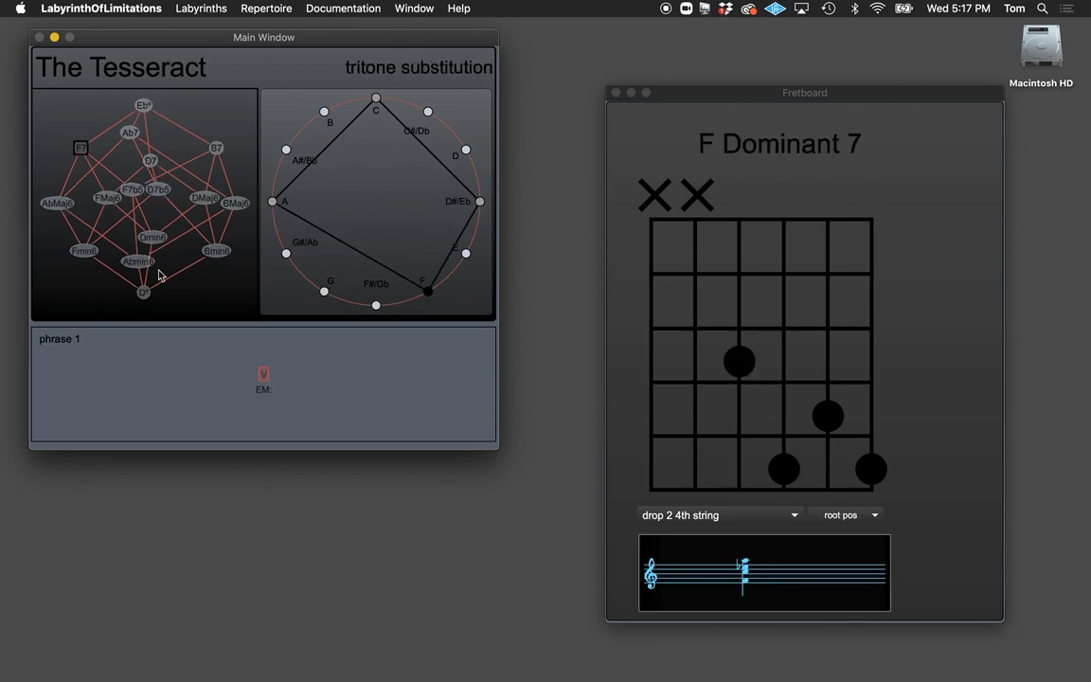
In the Eb° set, alternate the upper Eb° node with the dominant chords B7, Ab7, D7 and F7.
{"action": "left_click", "coordinate": [147, 102]}
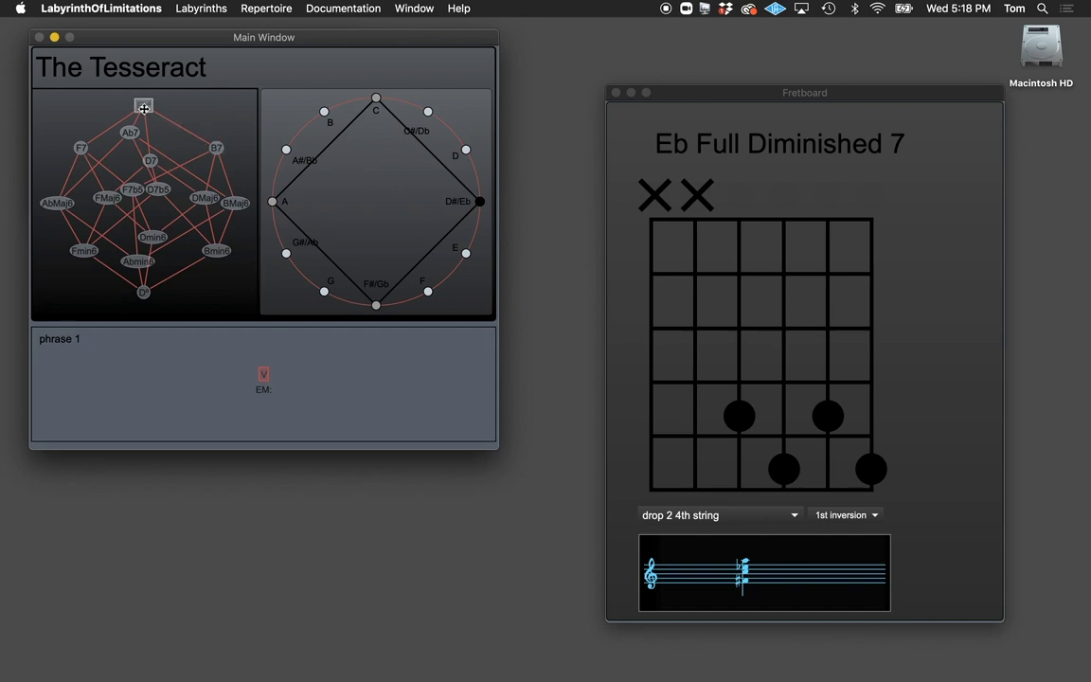
{"action": "left_click", "coordinate": [218, 149]}
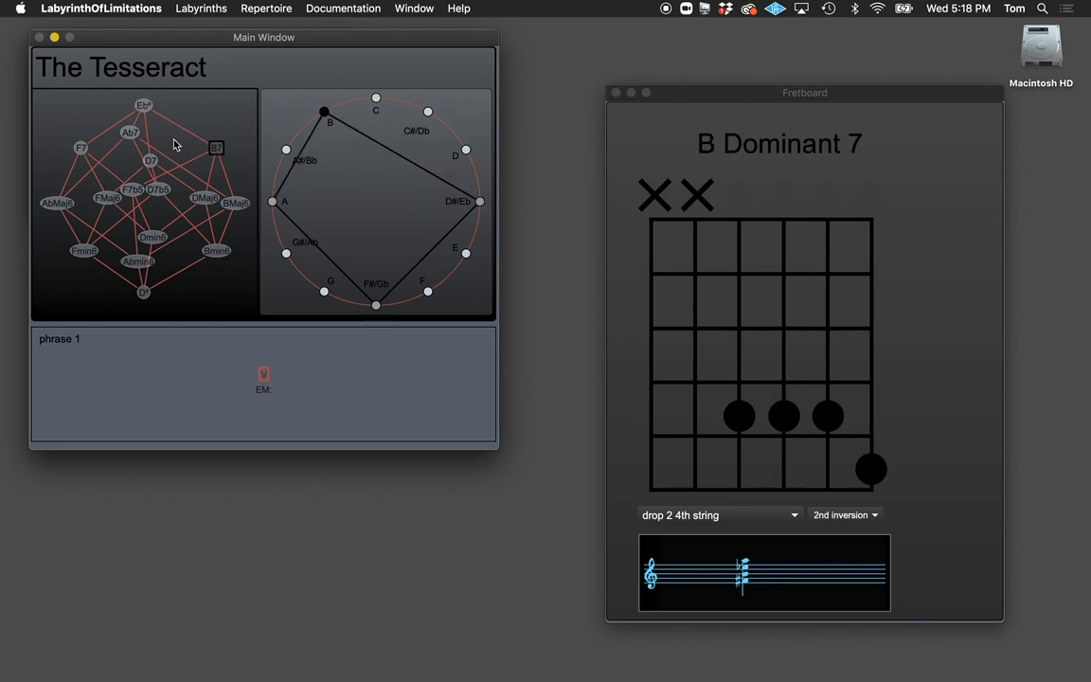
{"action": "left_click", "coordinate": [142, 104]}
{"action": "left_click", "coordinate": [129, 132]}
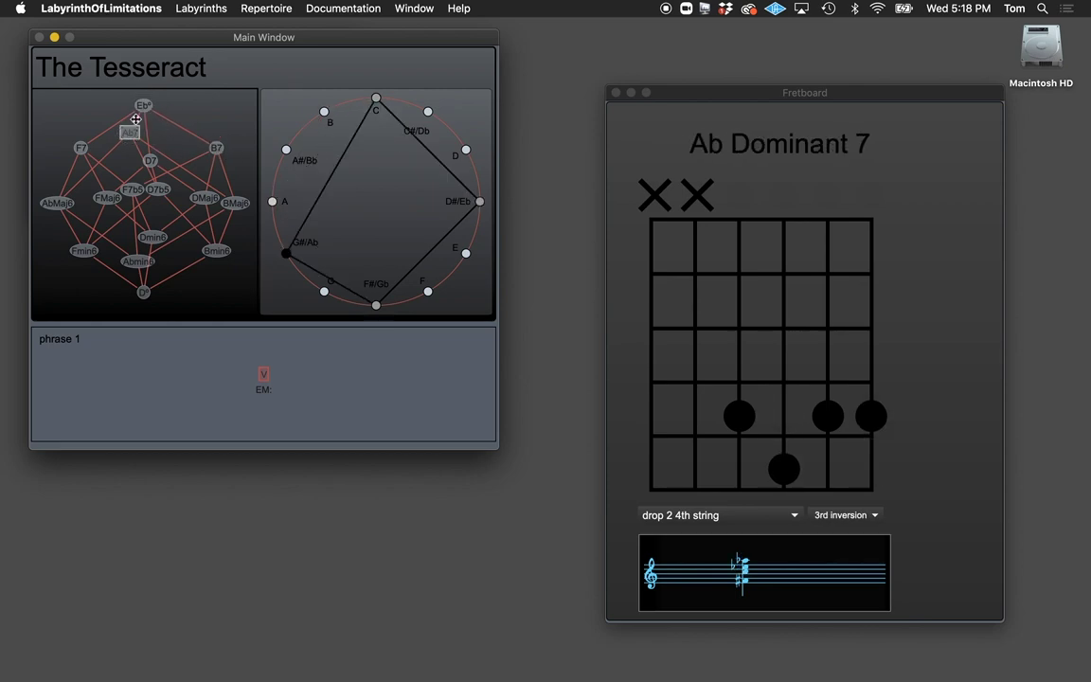
{"action": "left_click", "coordinate": [142, 105]}
{"action": "left_click", "coordinate": [150, 160]}
{"action": "left_click", "coordinate": [142, 105]}
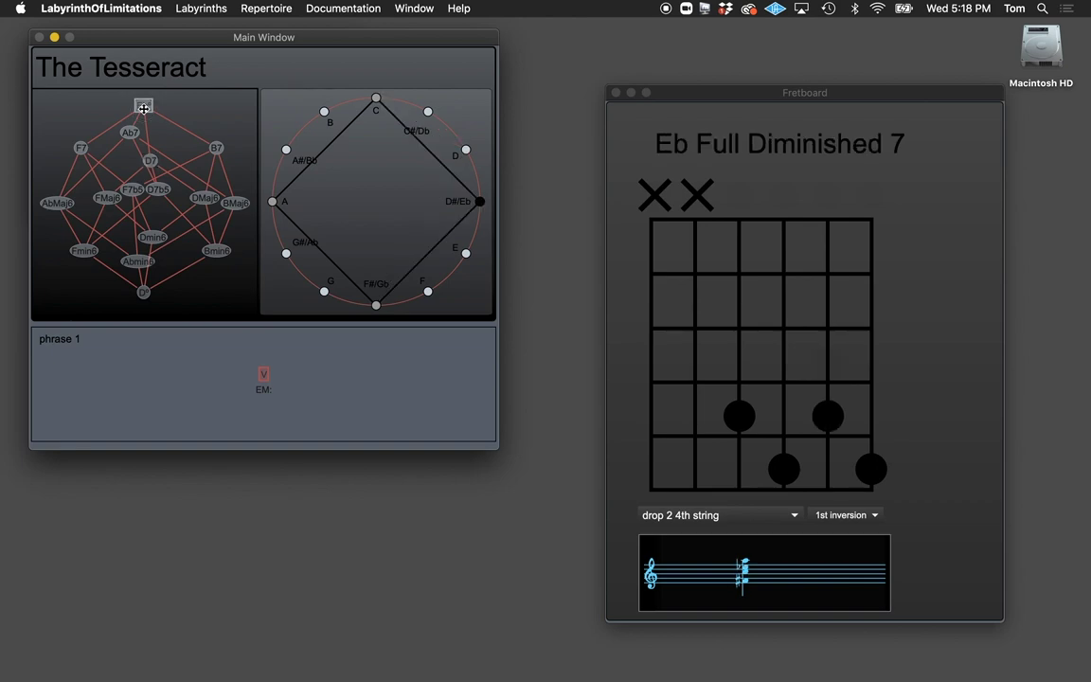
{"action": "left_click", "coordinate": [81, 148]}
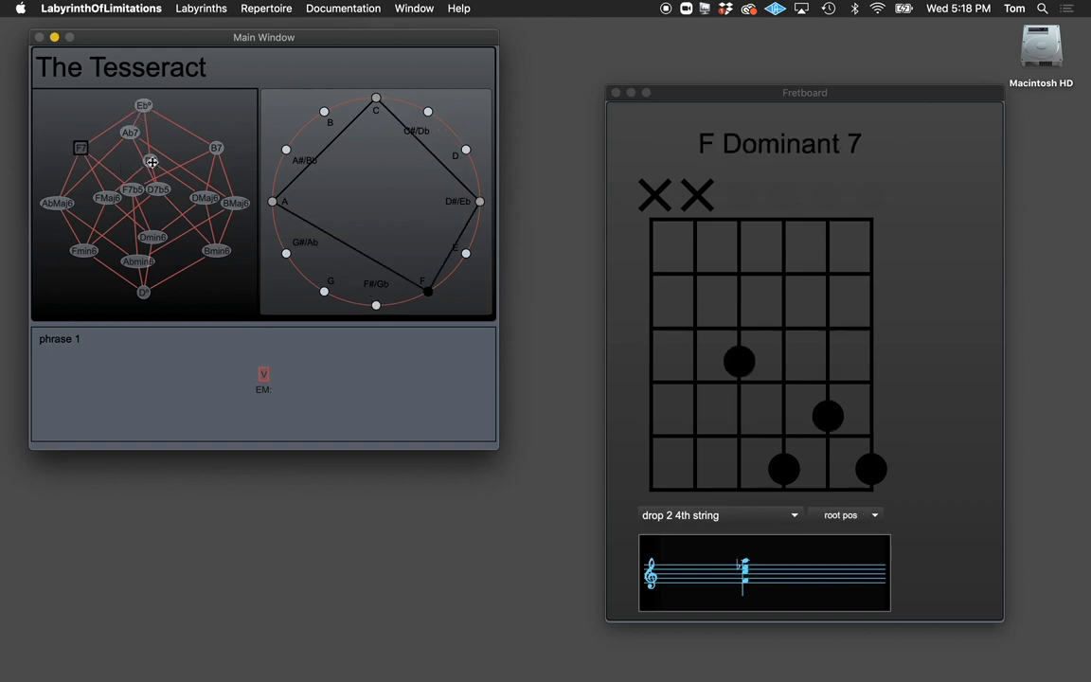
Select the lower D° node and combine it with the upper Eb° node on the fretboard.
{"action": "left_click", "coordinate": [145, 292]}
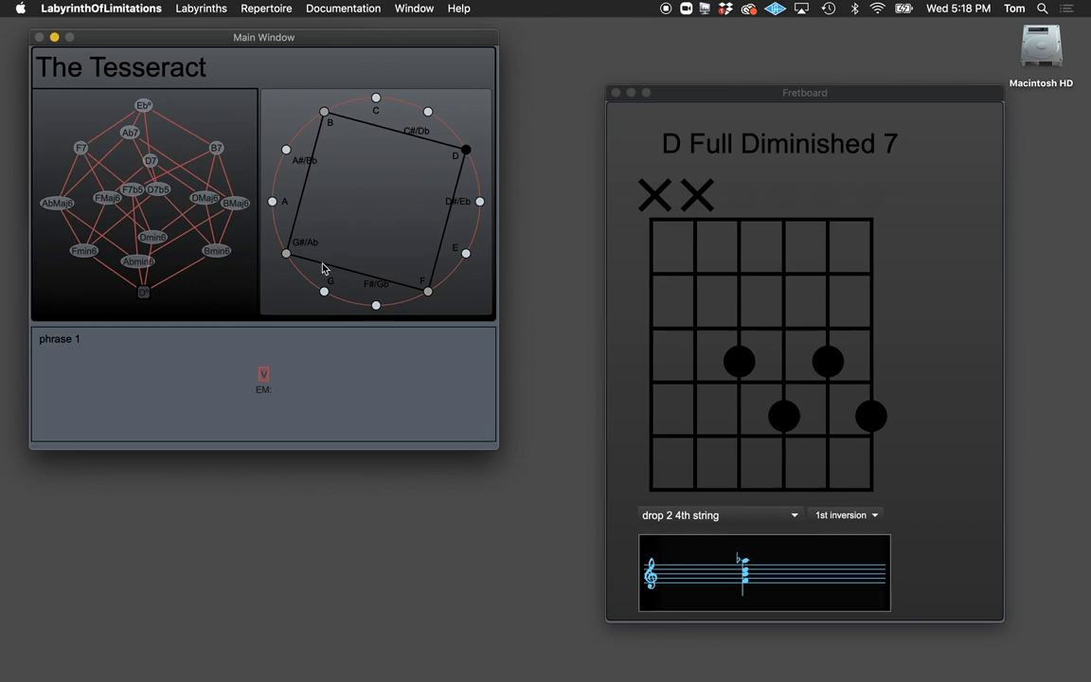
{"action": "left_click", "coordinate": [143, 102]}
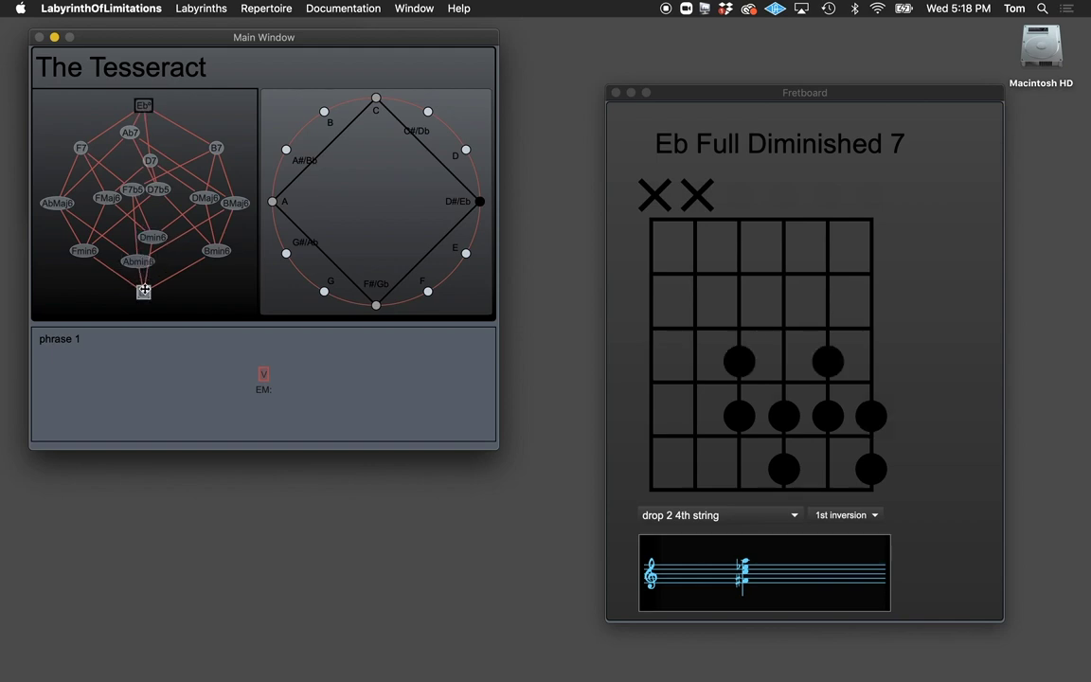
Cycle the lower diminished node through Db° and on to D°, ending with D° in root position.
{"action": "left_click", "coordinate": [143, 290]}
{"action": "left_click", "coordinate": [143, 291]}
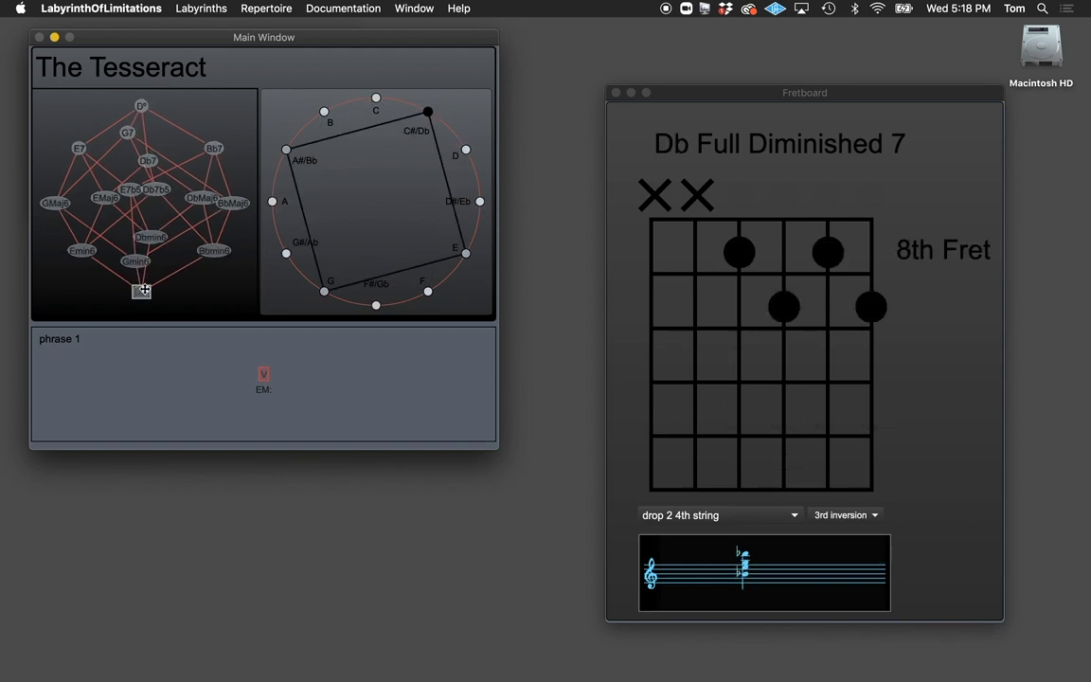
{"action": "left_click", "coordinate": [143, 290]}
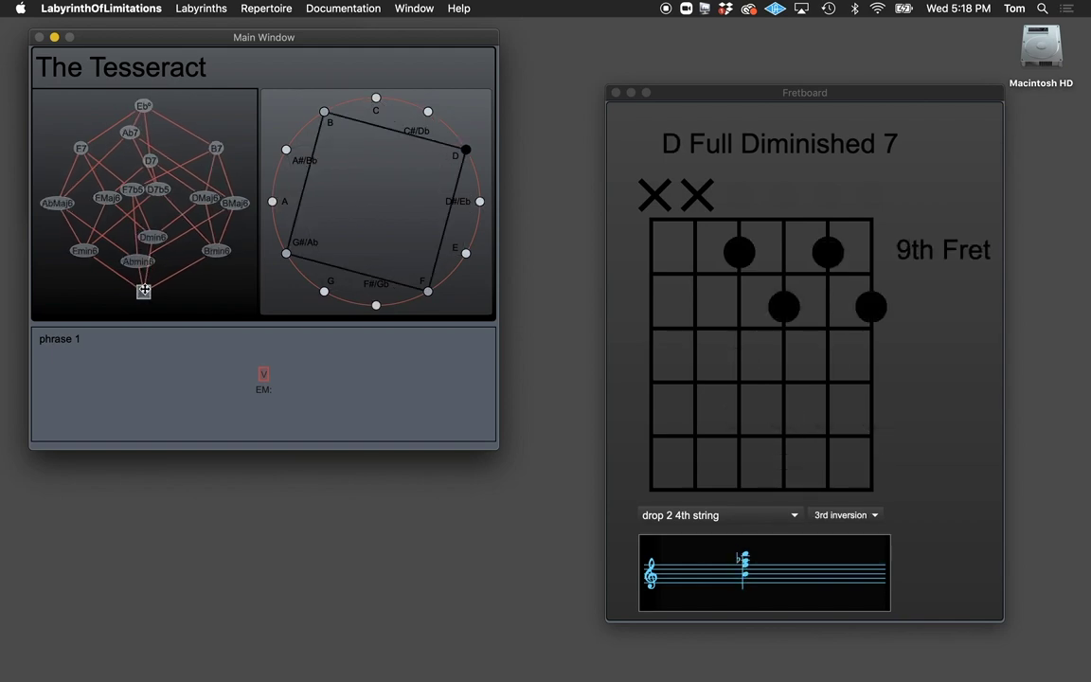
{"action": "left_click", "coordinate": [240, 363]}
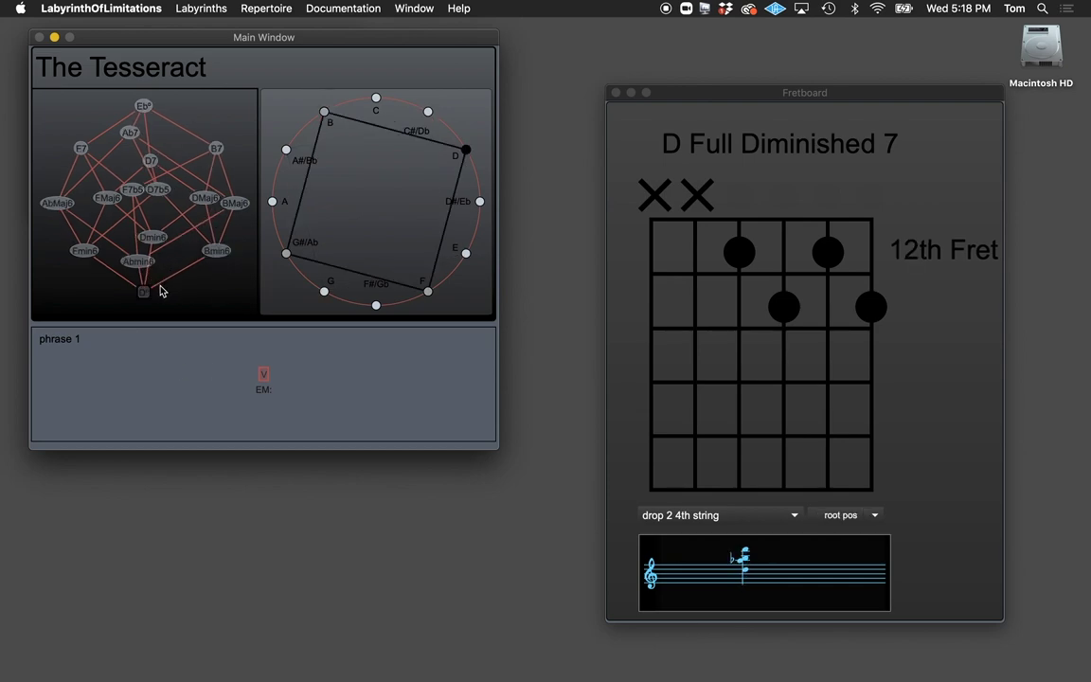
From the upper Eb° node, show the dominant chords B7, Ab7 and F7, ending on the F7b5 chord.
{"action": "left_click", "coordinate": [143, 104]}
{"action": "left_click", "coordinate": [195, 133]}
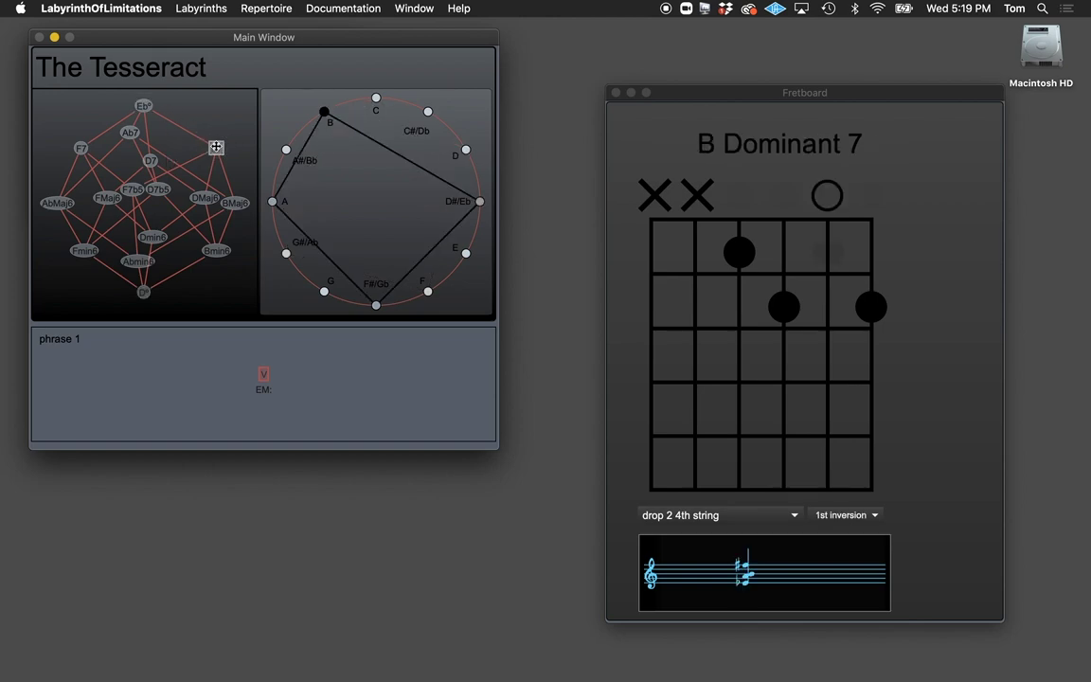
{"action": "left_click", "coordinate": [138, 137]}
{"action": "left_click", "coordinate": [130, 132]}
{"action": "left_click", "coordinate": [82, 147]}
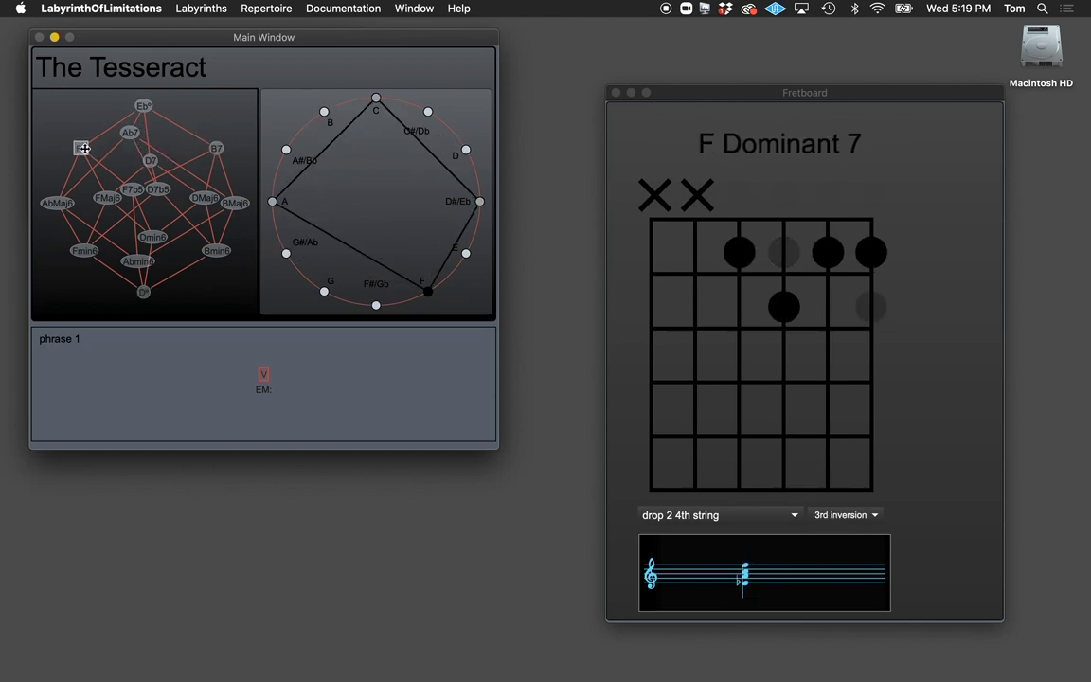
{"action": "left_click", "coordinate": [132, 188]}
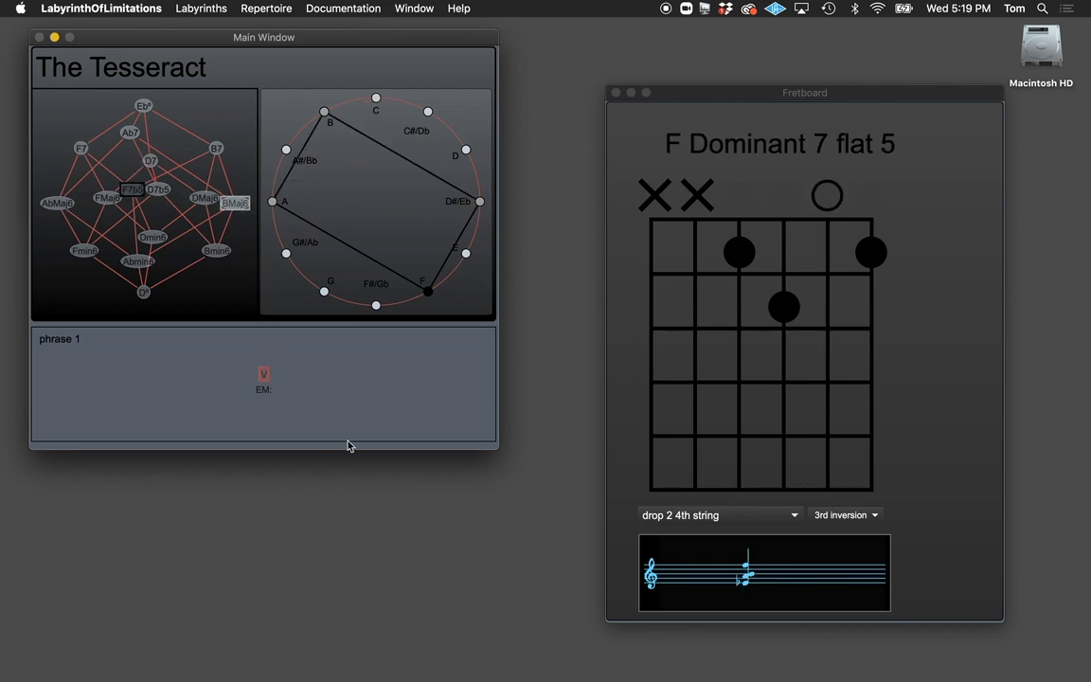
{"action": "left_click", "coordinate": [244, 324]}
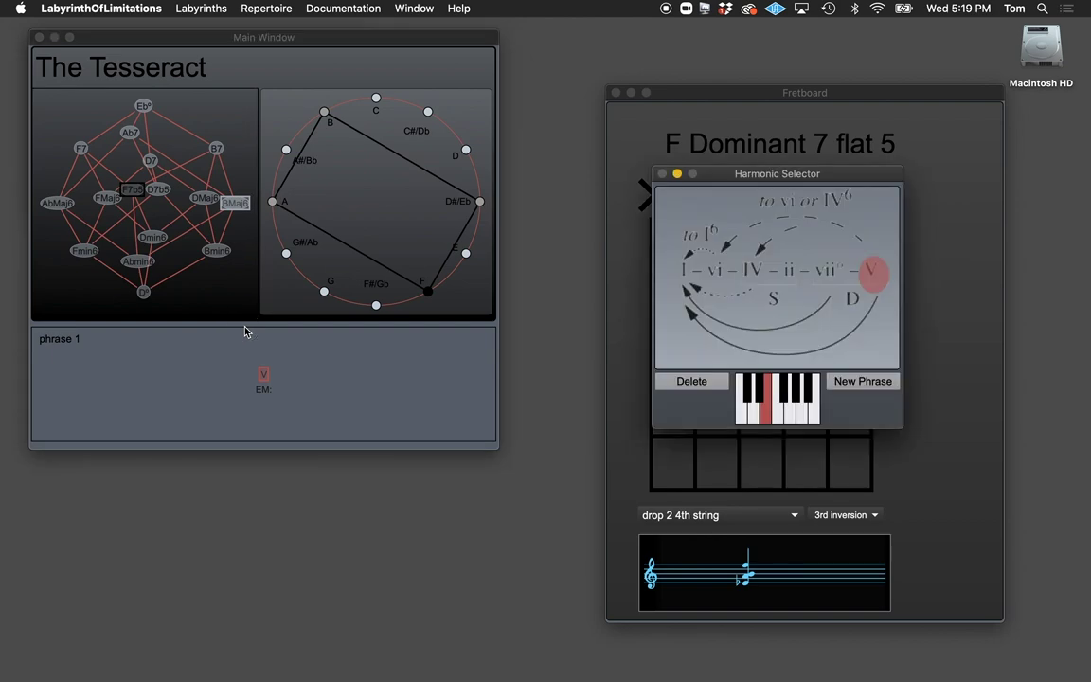
{"action": "left_click", "coordinate": [370, 355]}
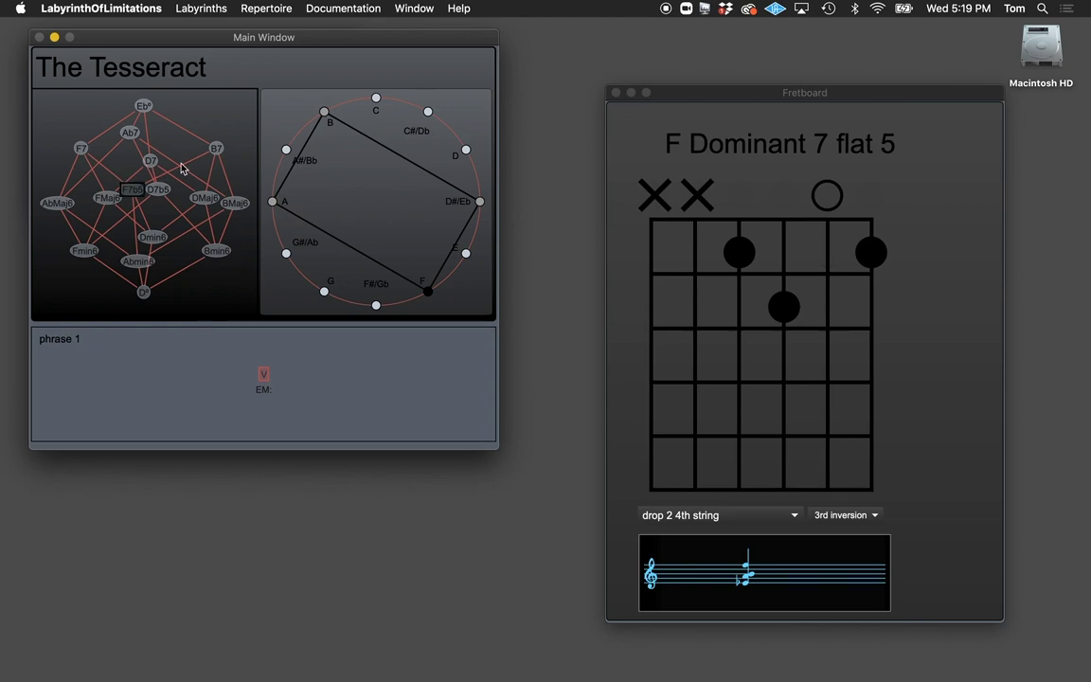
Shift Eb° from the upper to the lower diminished node, and show its connected chords F#min6, Cmin6 and Eb7b5.
{"action": "left_click", "coordinate": [142, 105]}
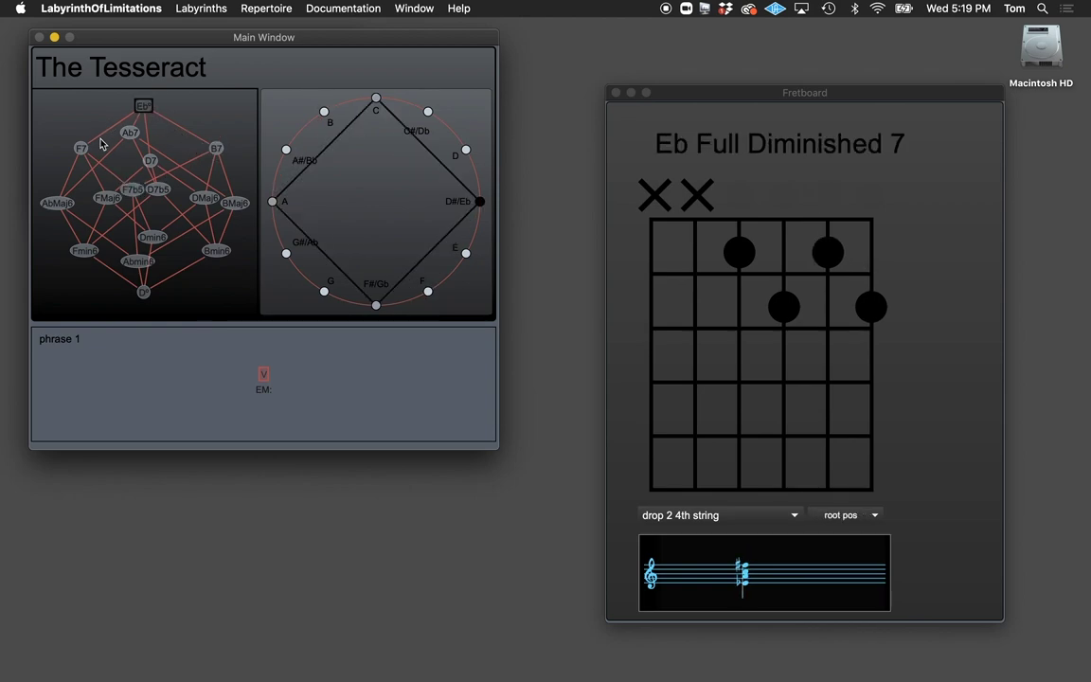
{"action": "left_click", "coordinate": [140, 106]}
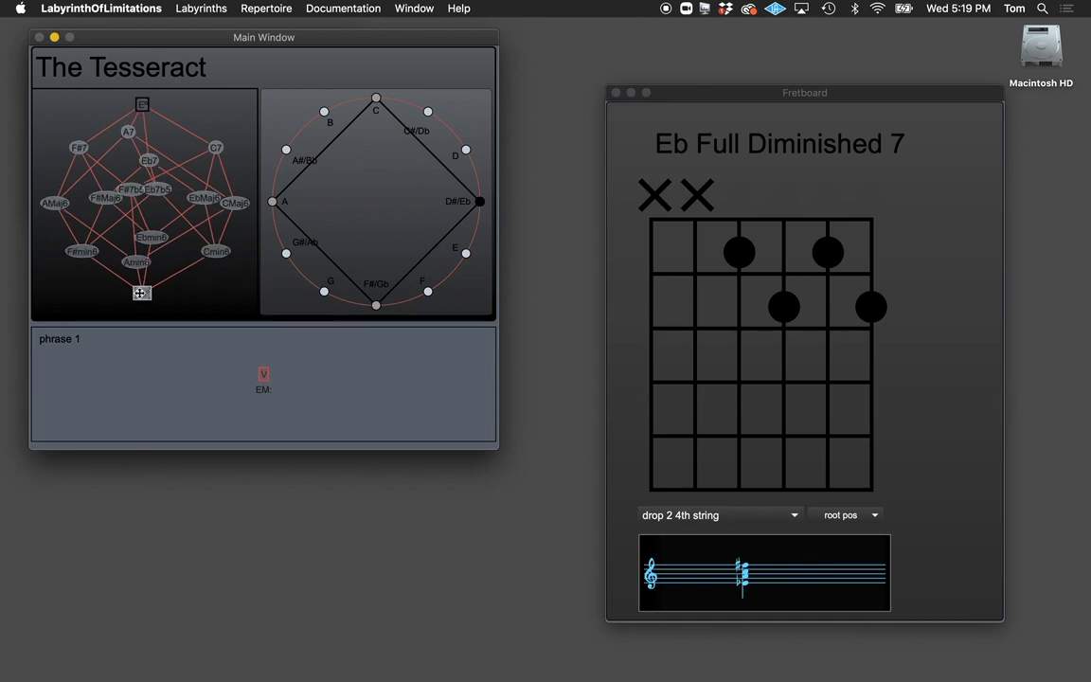
{"action": "left_click", "coordinate": [82, 251]}
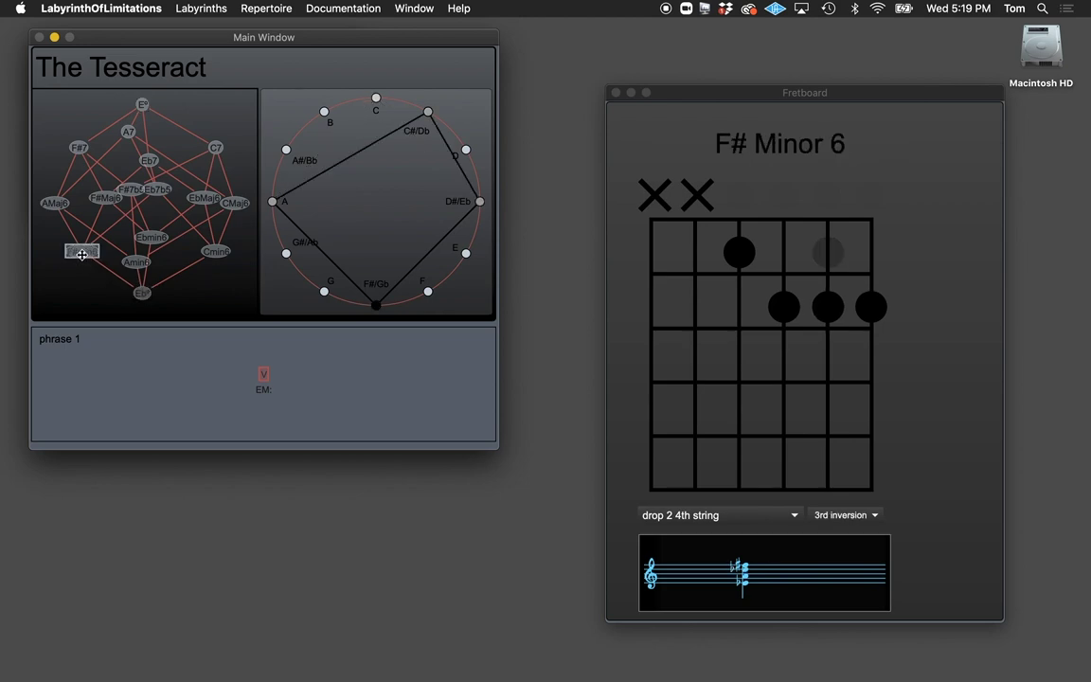
{"action": "left_click", "coordinate": [216, 248]}
{"action": "left_click", "coordinate": [158, 191]}
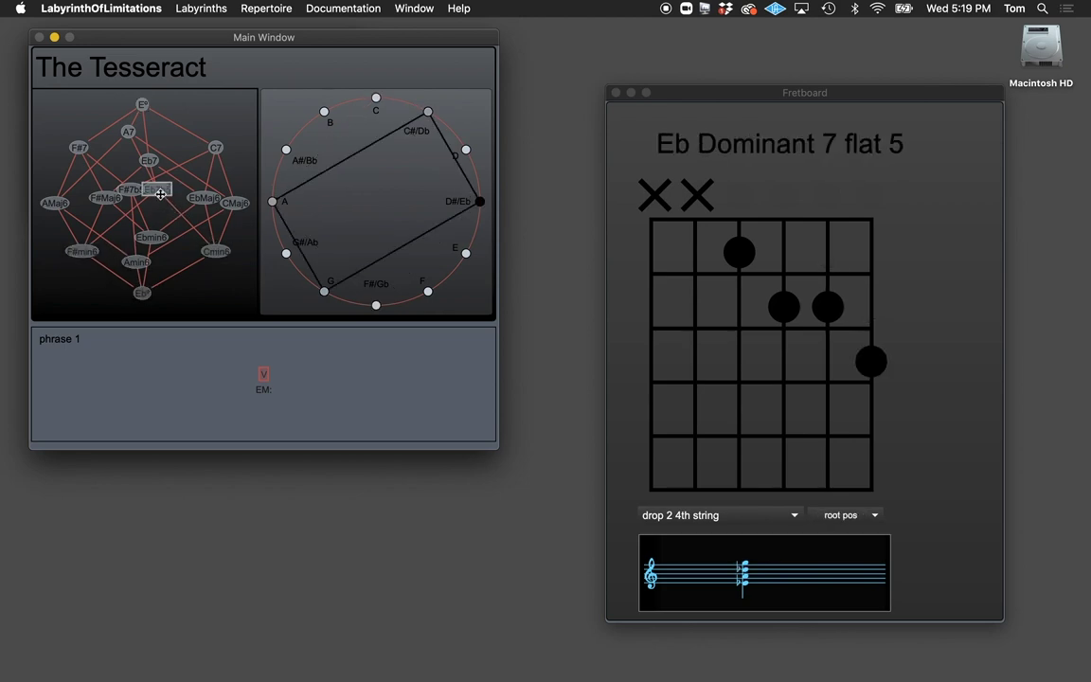